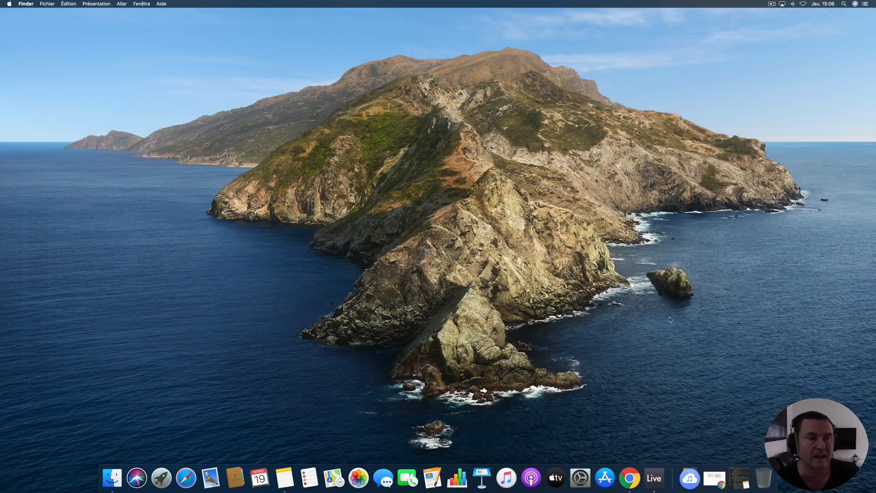
- Launch the standalone Chromaphone 2, review its audio and MIDI setup, and quit it
left_click(689, 478)
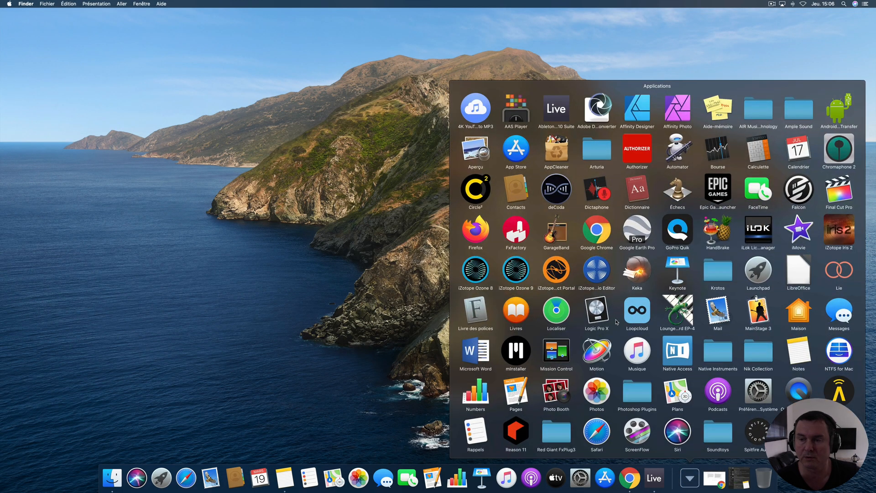
left_click(843, 163)
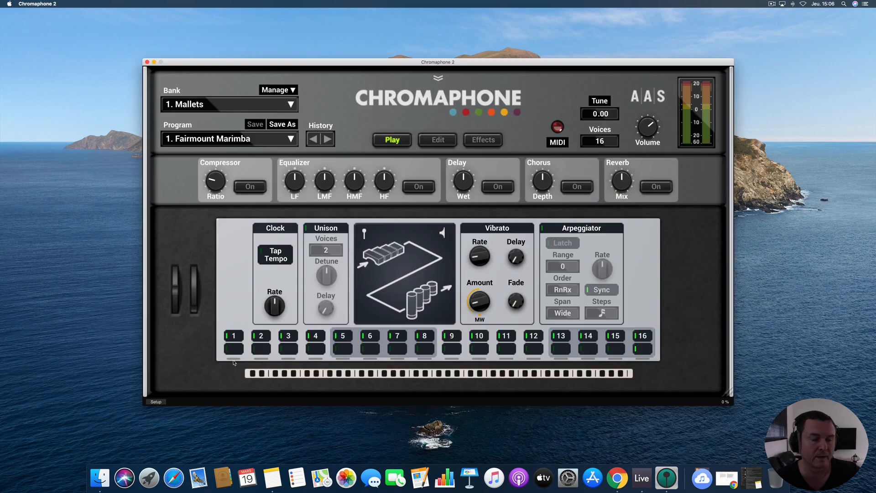
left_click(156, 402)
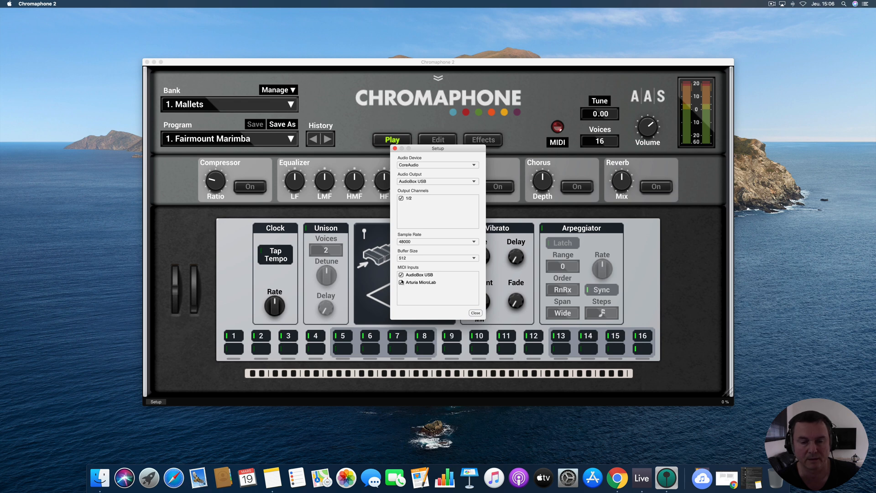
left_click(475, 313)
left_click(147, 62)
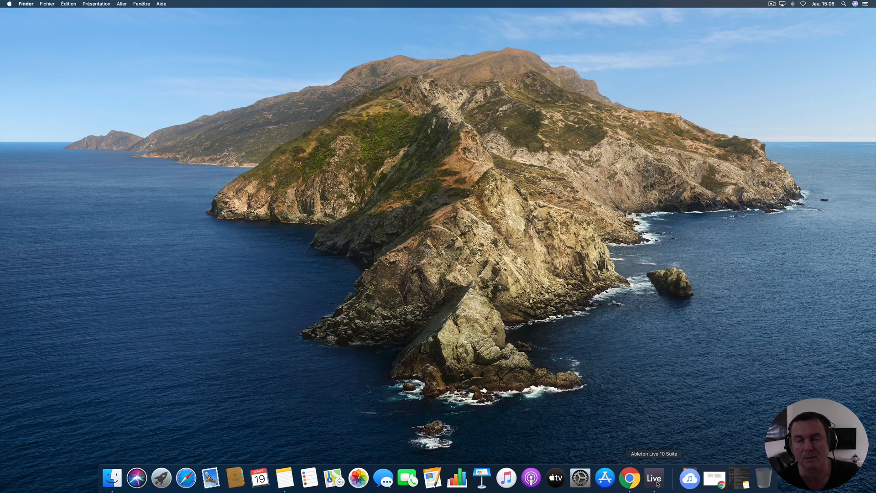
- Switch to Ableton Live 10 Suite and slightly resize the Chromaphone 2 plug-in window
left_click(657, 484)
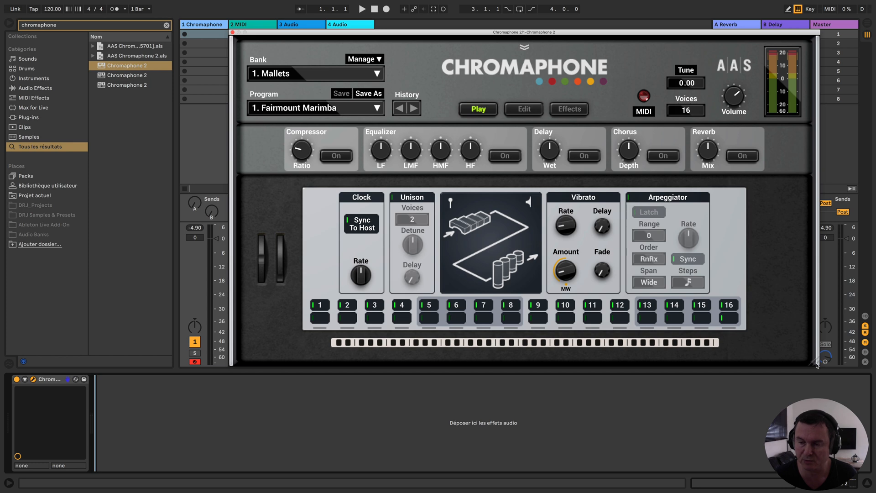
mouse_move(817, 367)
left_mouse_down()
mouse_move(657, 232)
mouse_move(685, 283)
mouse_move(818, 414)
mouse_move(816, 363)
left_mouse_up()
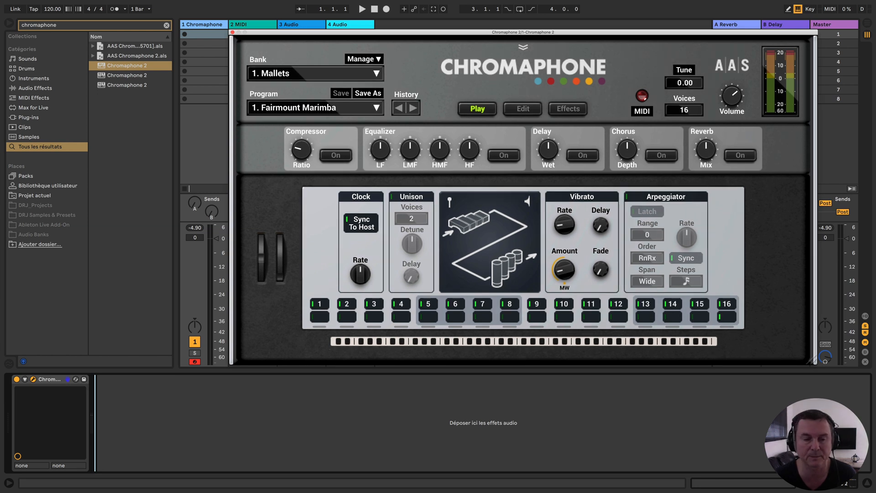
left_click_drag(817, 364, 817, 365)
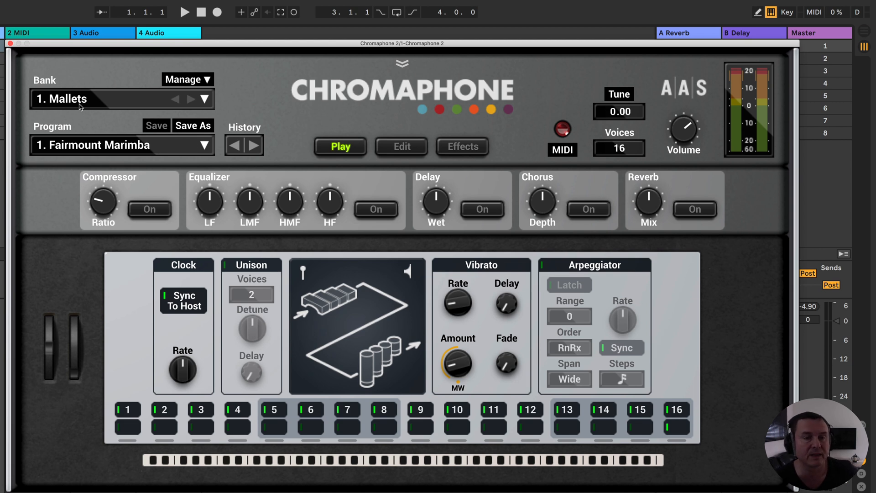
- Look through the complete list of Chromaphone sound banks and close it without changing the bank
left_click(96, 103)
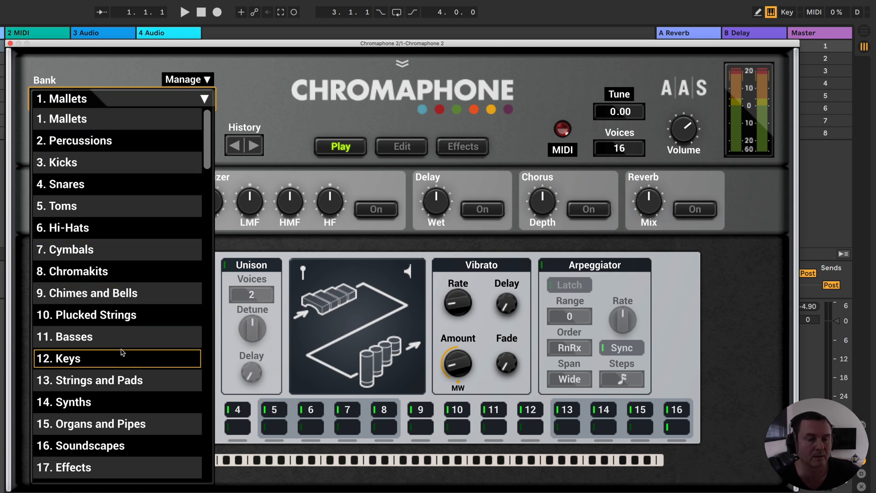
scroll(125, 358, "down", 4)
scroll(137, 362, "down", 5)
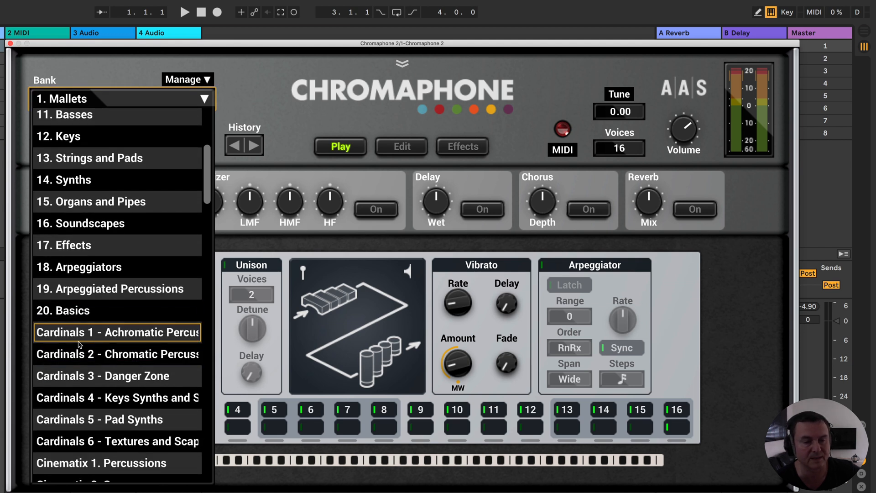
scroll(79, 347, "down", 9)
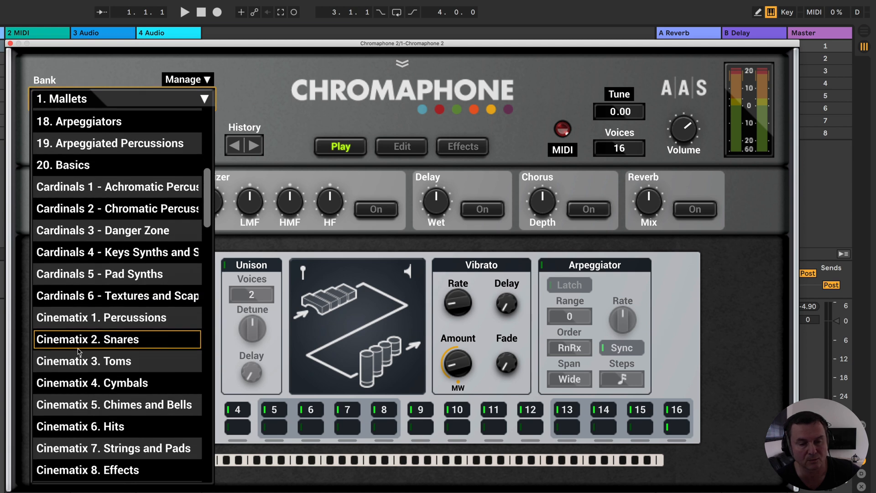
scroll(79, 352, "down", 9)
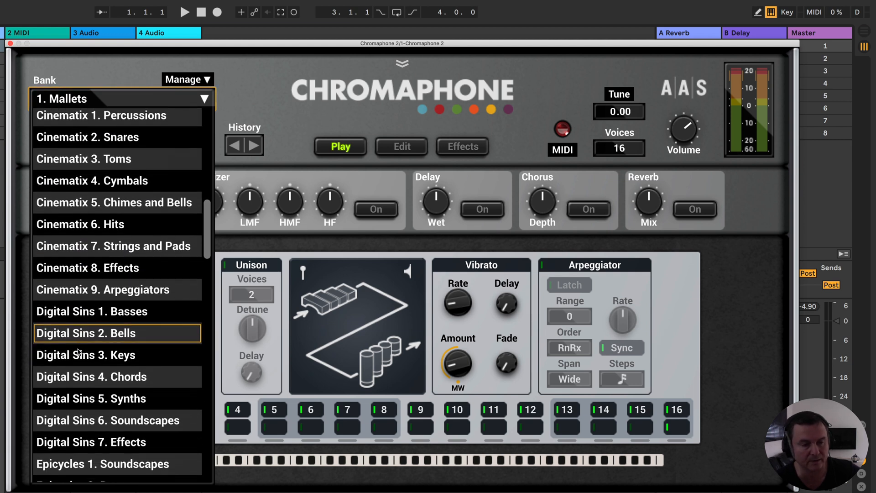
scroll(78, 352, "down", 17)
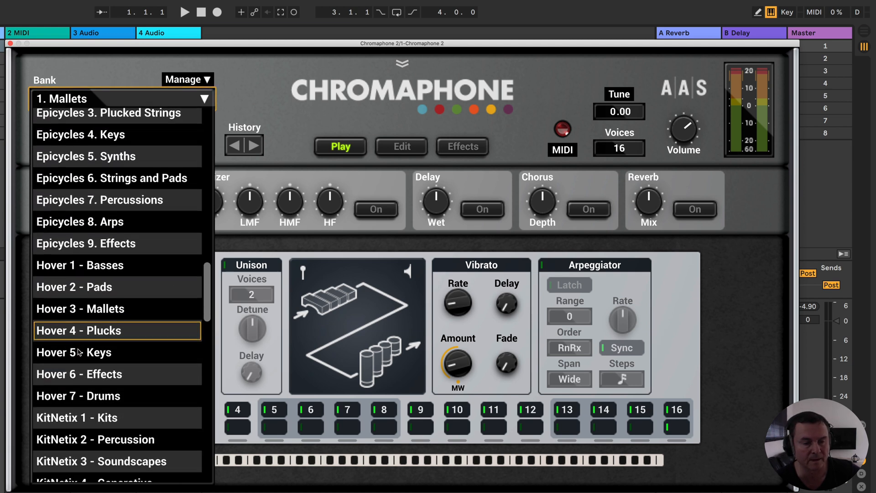
scroll(78, 351, "down", 20)
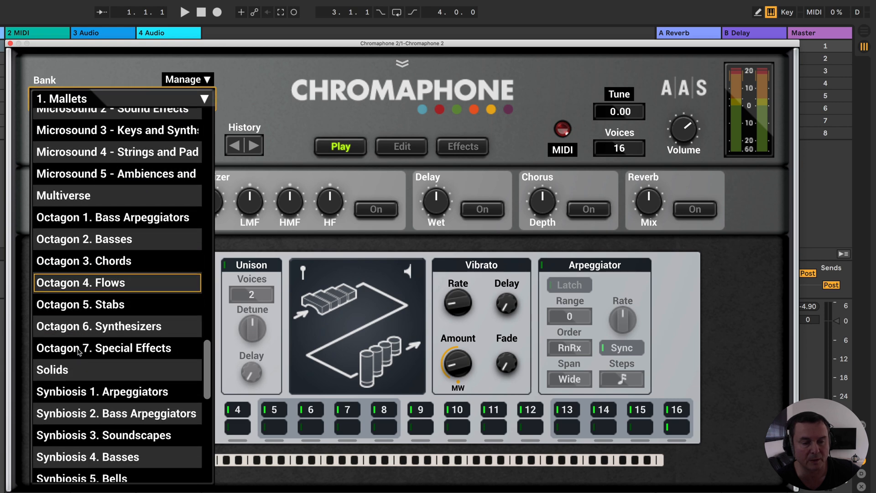
scroll(79, 351, "down", 20)
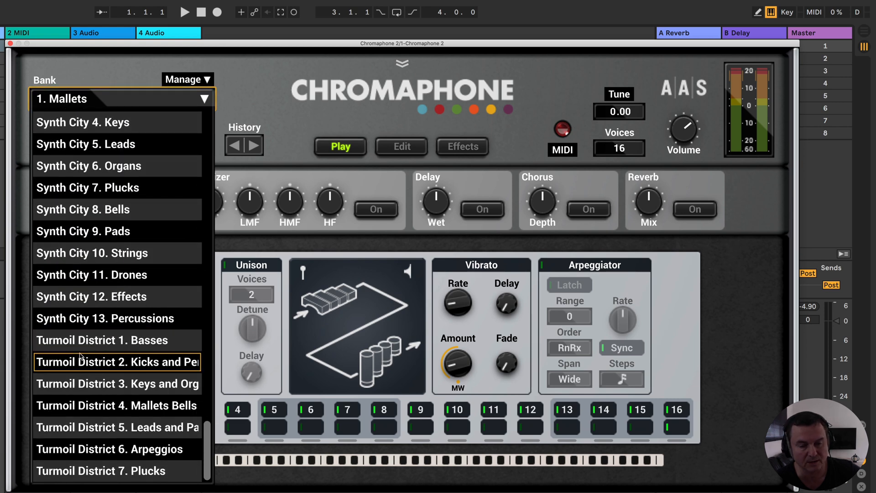
scroll(79, 356, "up", 20)
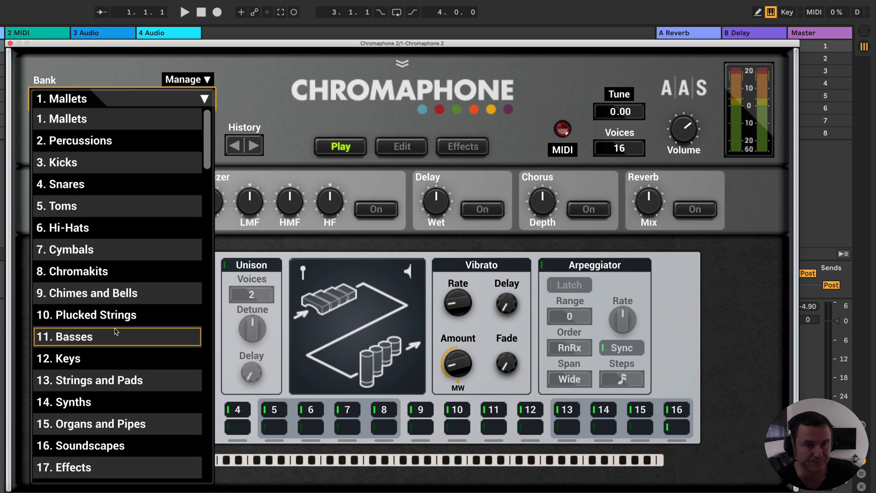
left_click(84, 79)
- Look through the programs available in the Mallets bank
left_click(96, 149)
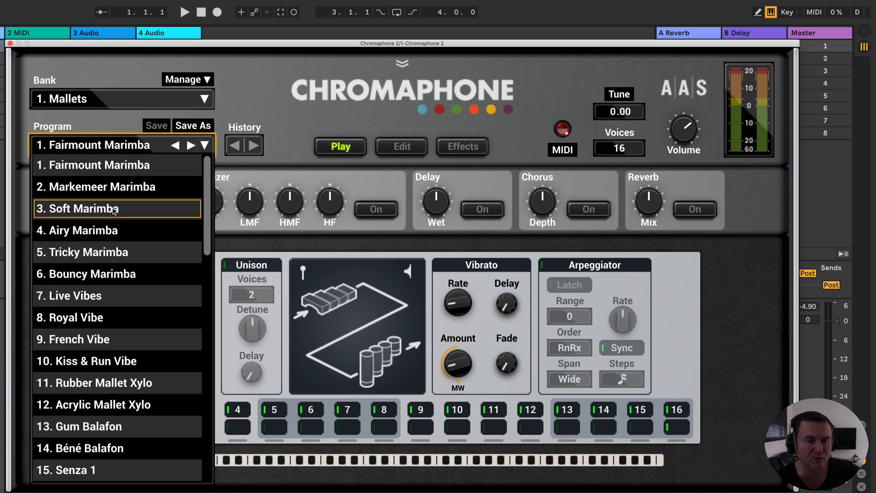
scroll(114, 210, "down", 11)
scroll(139, 243, "up", 11)
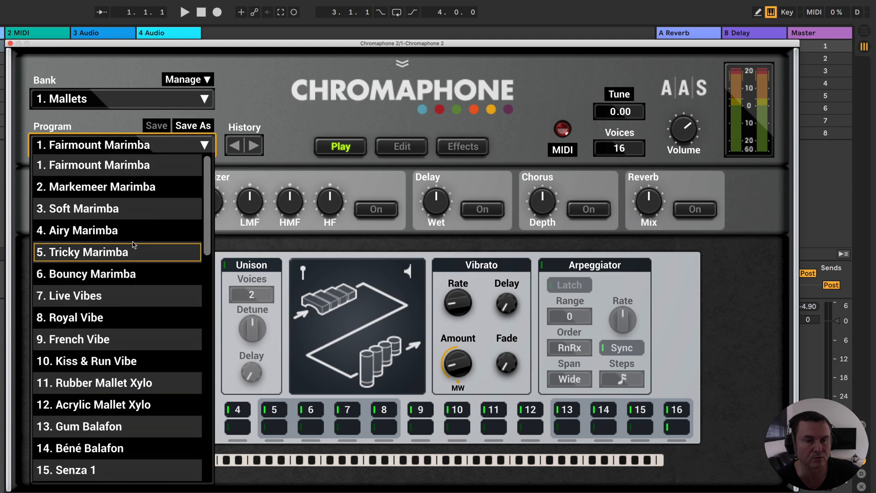
- Close the program list, inspect the bank and program manager, and return to the Play view
left_click(170, 70)
left_click(179, 80)
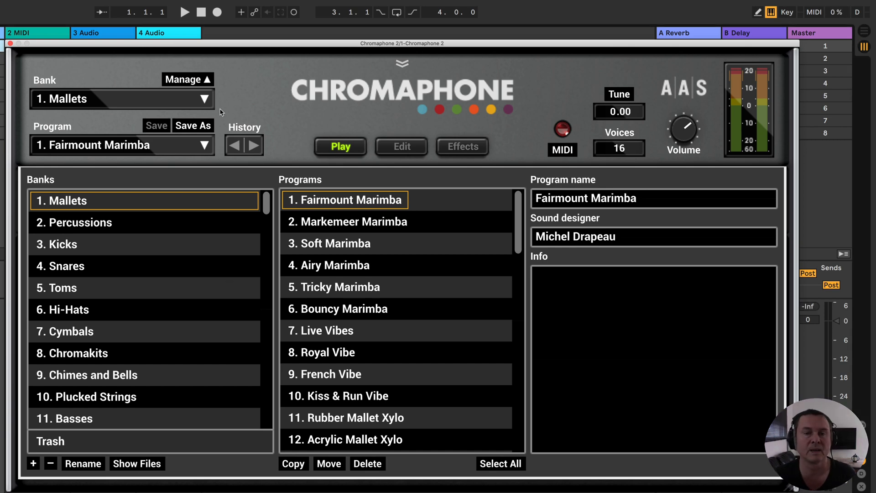
left_click(187, 79)
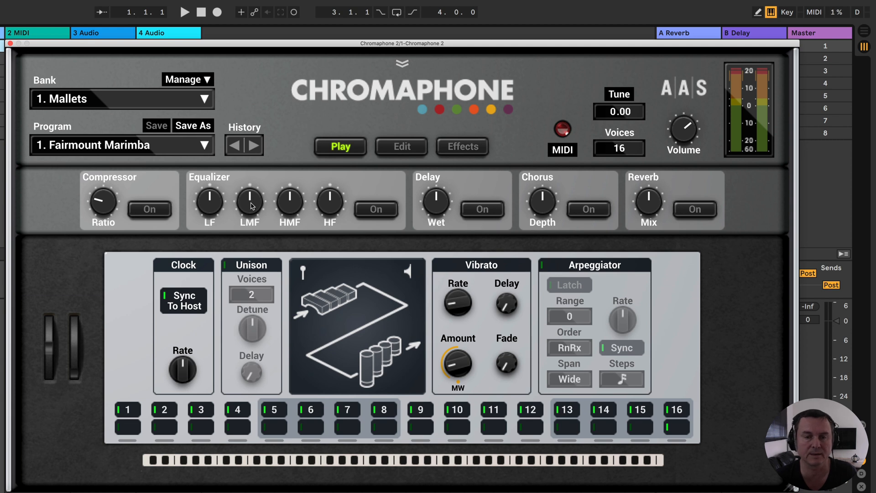
- Raise the equalizer's LMF and HMF levels, and undo both edits through the history
left_click_drag(252, 206, 286, 222)
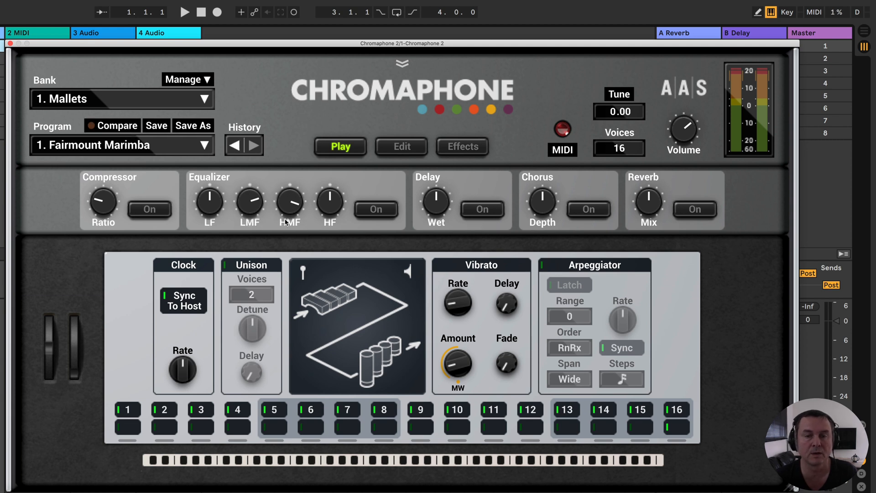
left_click(235, 146)
left_click(235, 146)
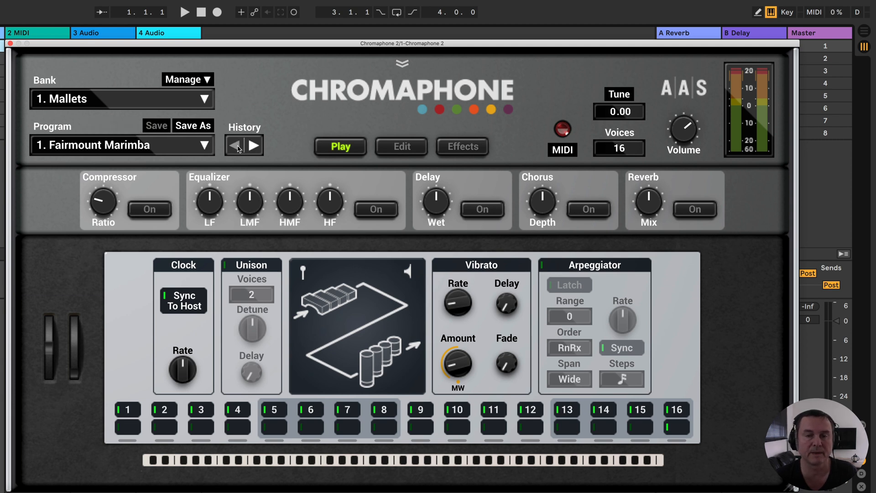
- Redo the LMF and HMF equalizer edits, and step back through the history to undo them again
left_click(254, 145)
left_click(254, 145)
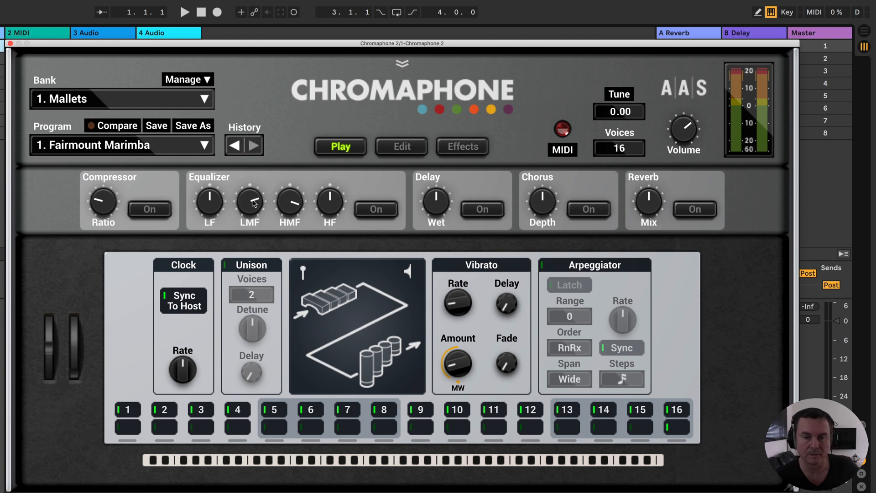
left_click(235, 147)
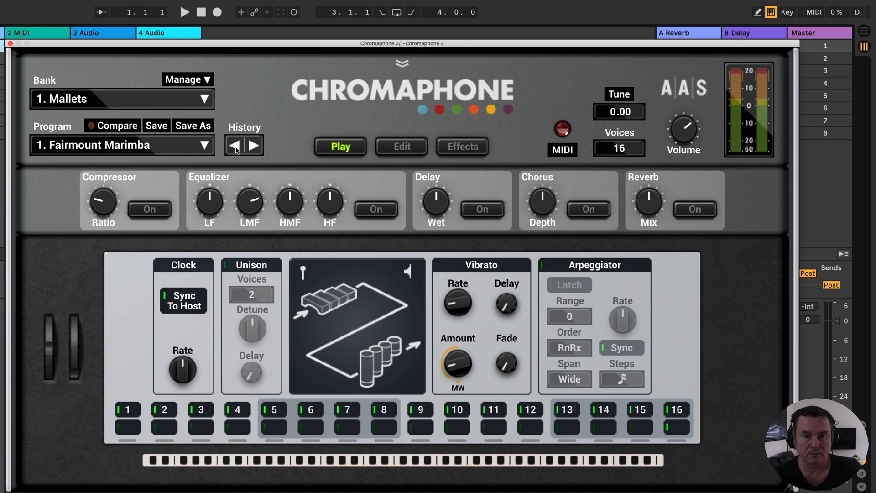
left_click(235, 147)
- Raise the equalizer's LMF level and compare the edited Fairmount Marimba with its saved version
left_click_drag(249, 206, 249, 192)
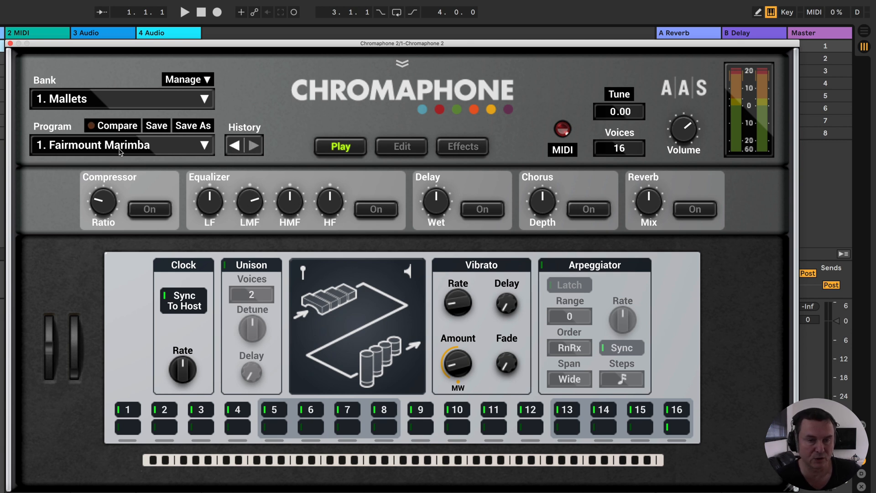
left_click(117, 128)
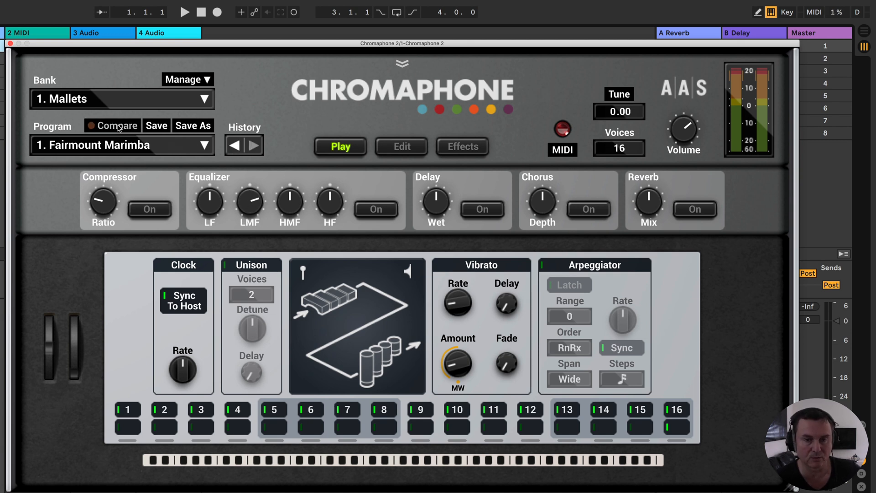
left_click(120, 128)
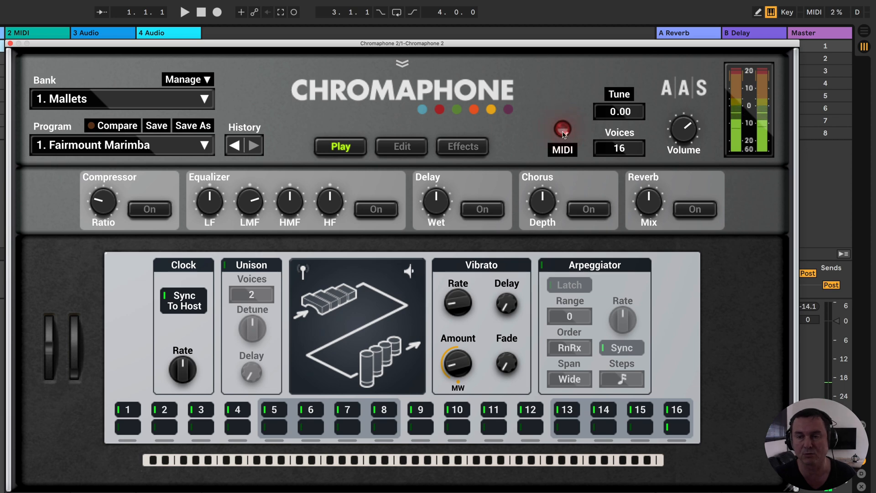
- Set the pitch bend range to 1 semitone in the MIDI settings and close them
left_click(560, 155)
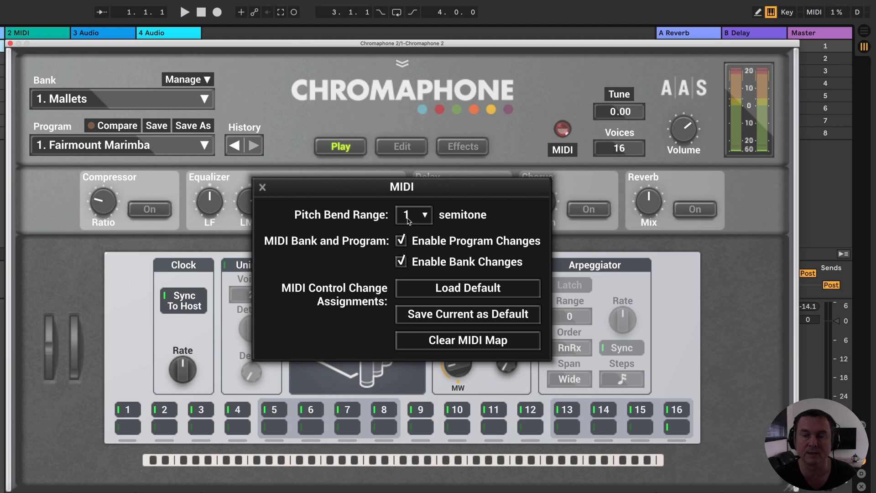
left_click(425, 218)
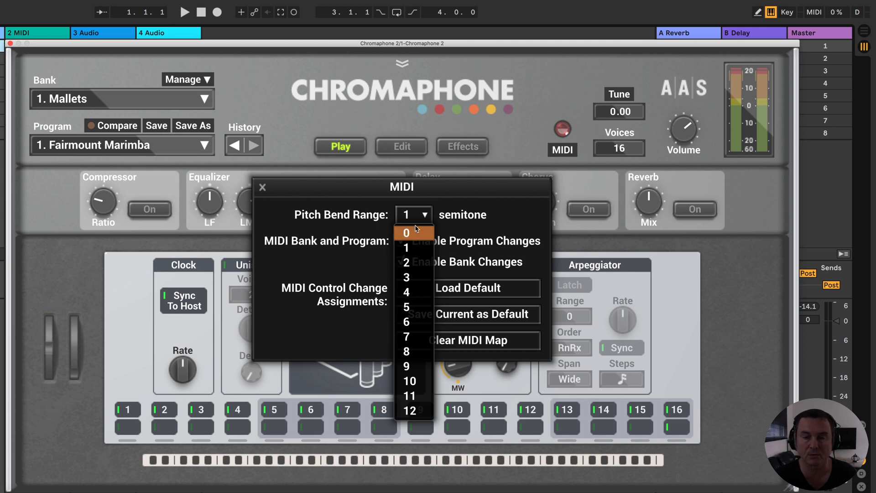
left_click(414, 247)
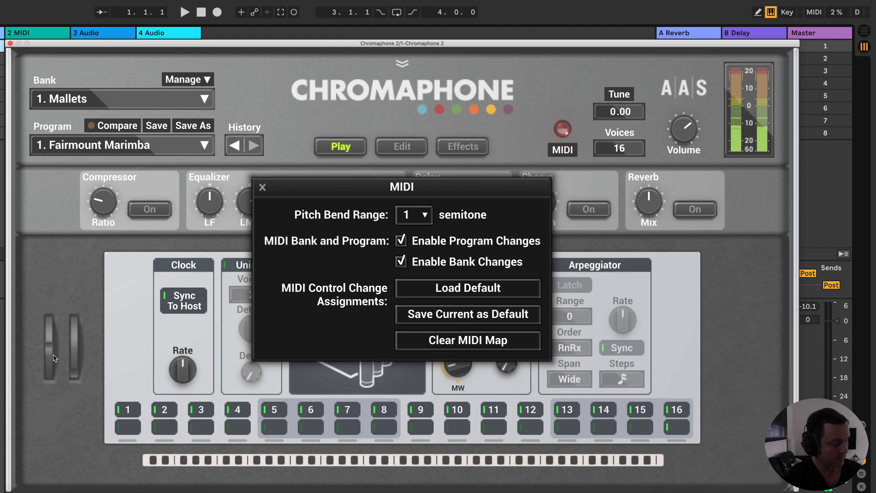
left_click(61, 308)
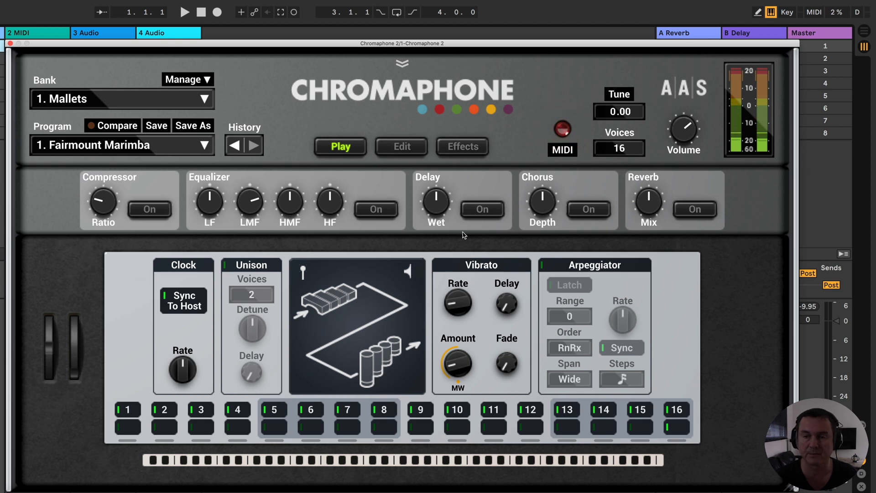
- Set the MIDI pitch bend range to 12 semitones and close the MIDI settings
left_click(564, 149)
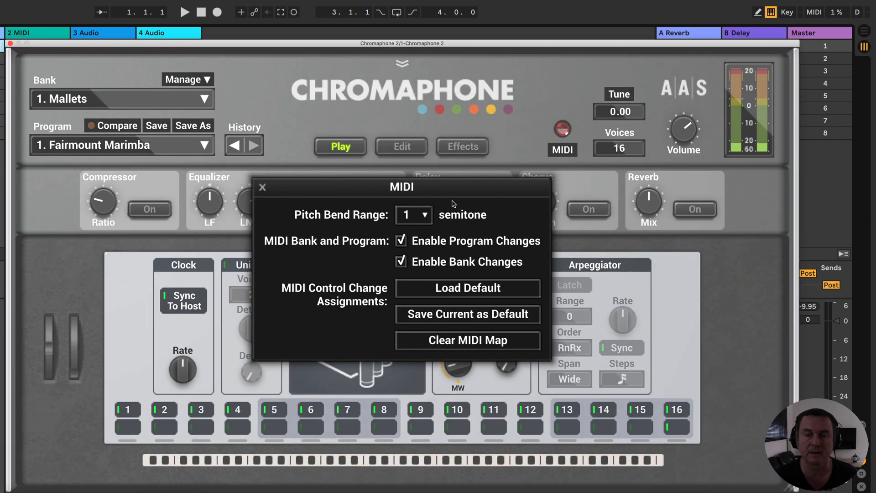
left_click(422, 221)
left_click(420, 413)
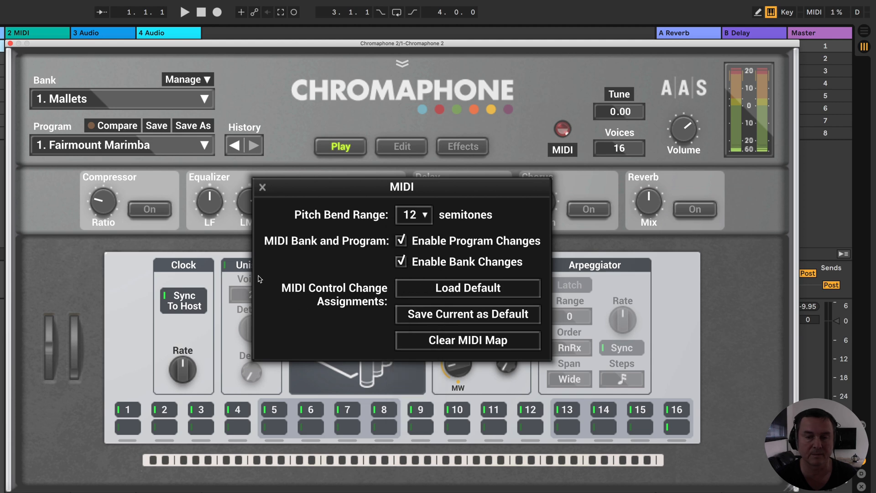
left_click(262, 187)
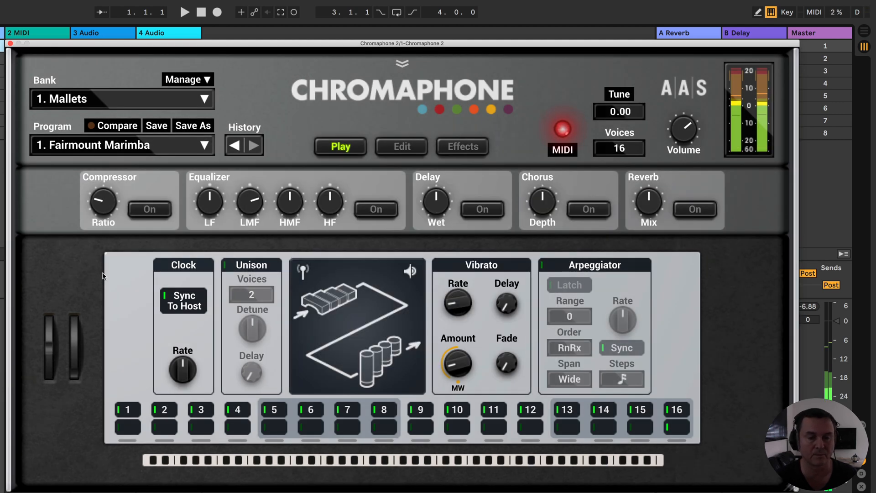
- Reopen the MIDI settings and set the pitch bend range to 1 semitone
left_click(562, 150)
left_click(413, 214)
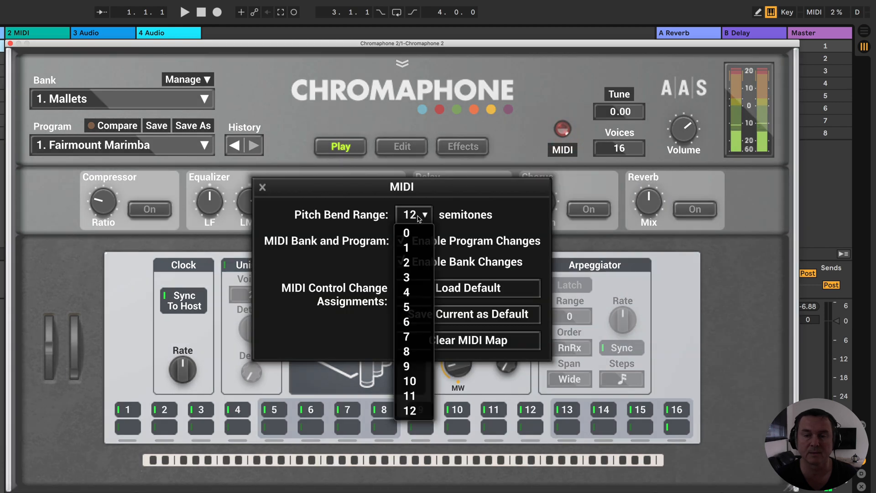
left_click(408, 245)
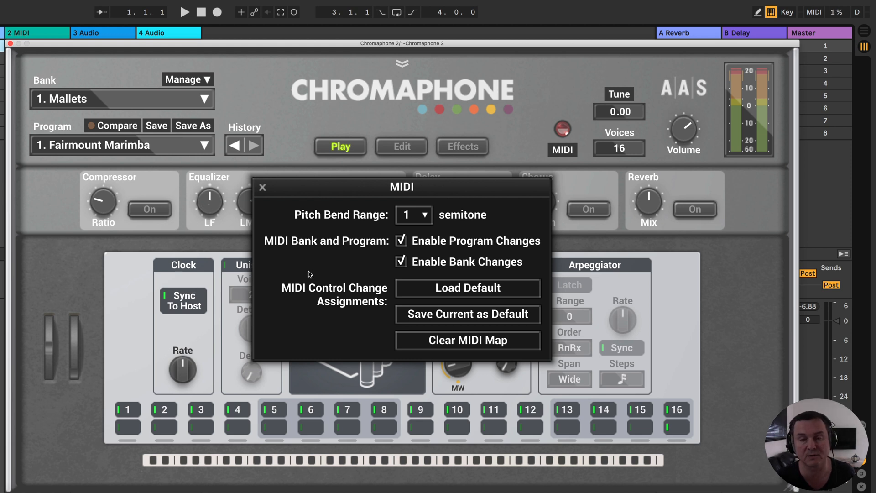
- Close the MIDI settings and view the available polyphony voice counts without choosing another one
left_click(263, 187)
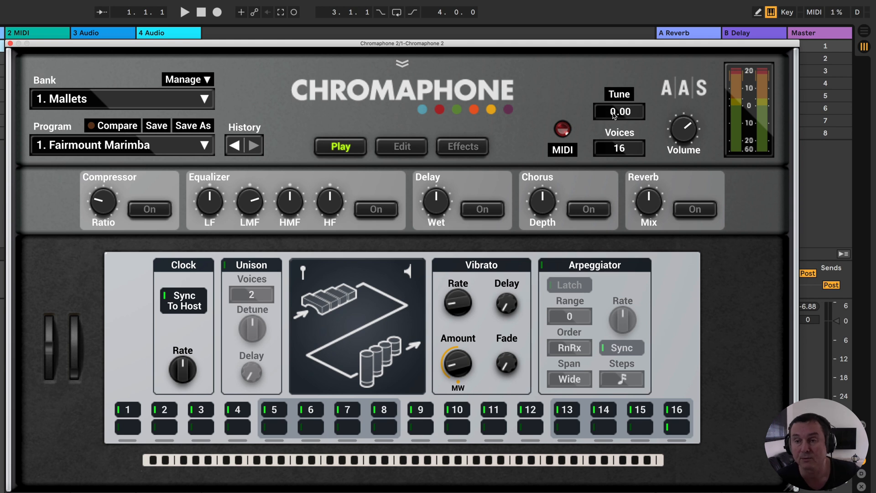
left_click(618, 148)
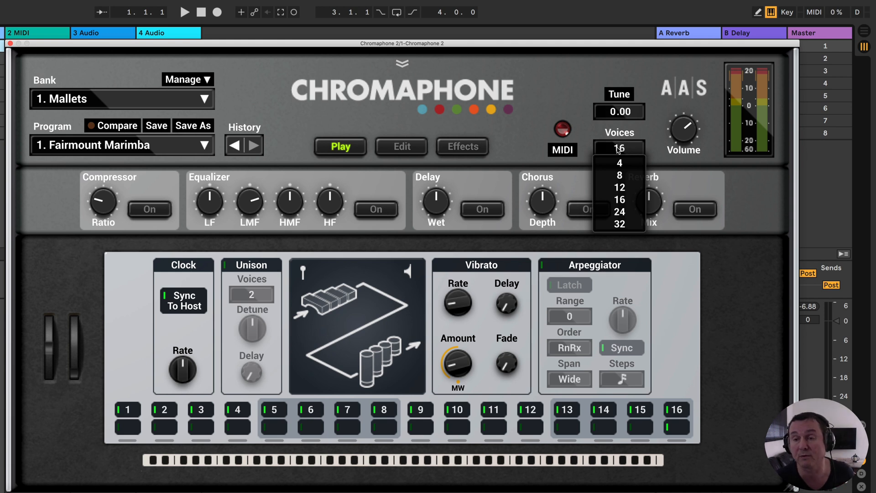
left_click(586, 122)
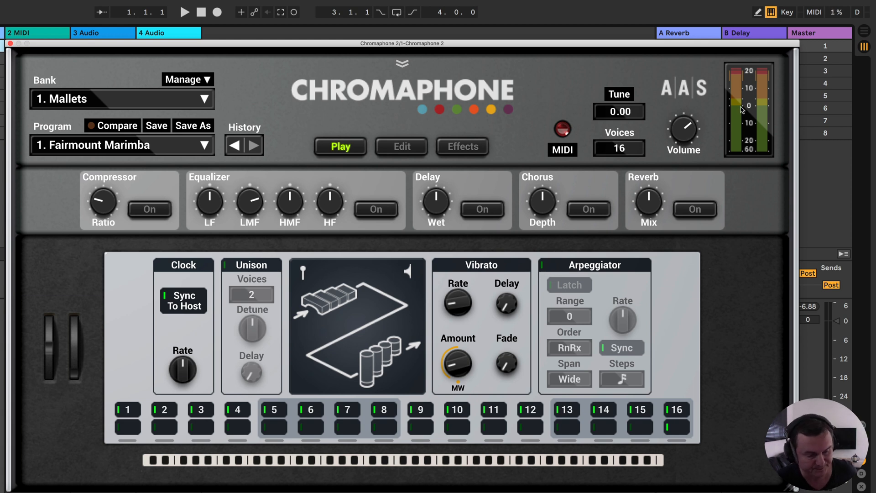
- Look through the synth's Play, Edit and Effects pages, finishing on the Edit page
left_click(403, 149)
left_click(453, 146)
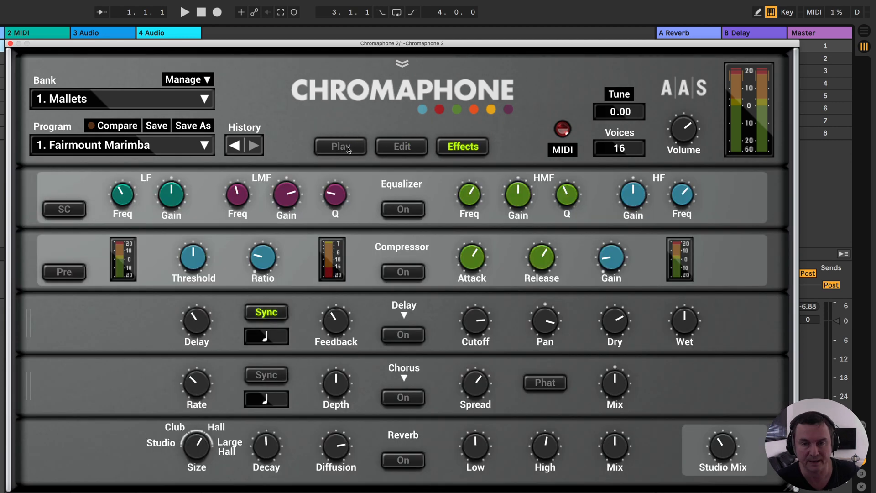
left_click(349, 147)
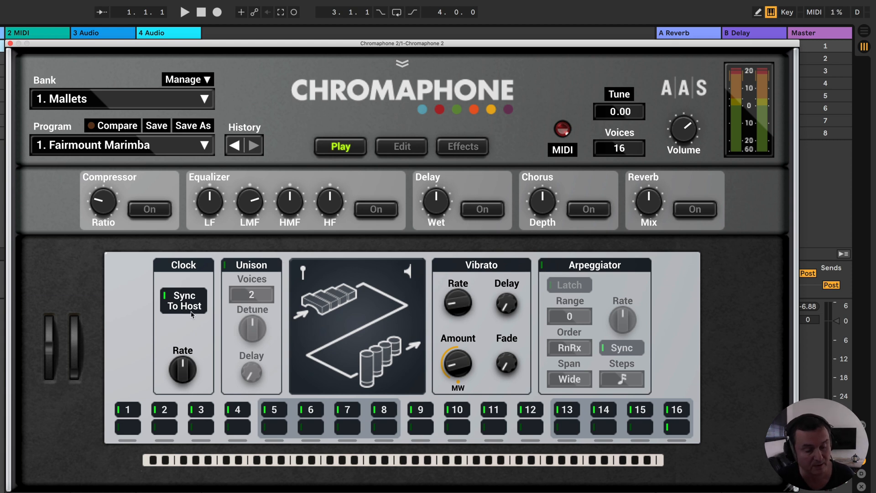
left_click(400, 150)
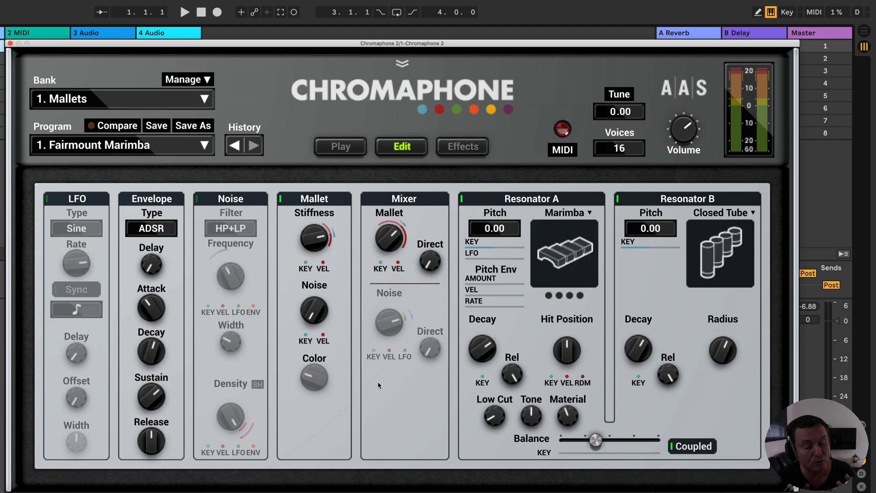
left_click(464, 147)
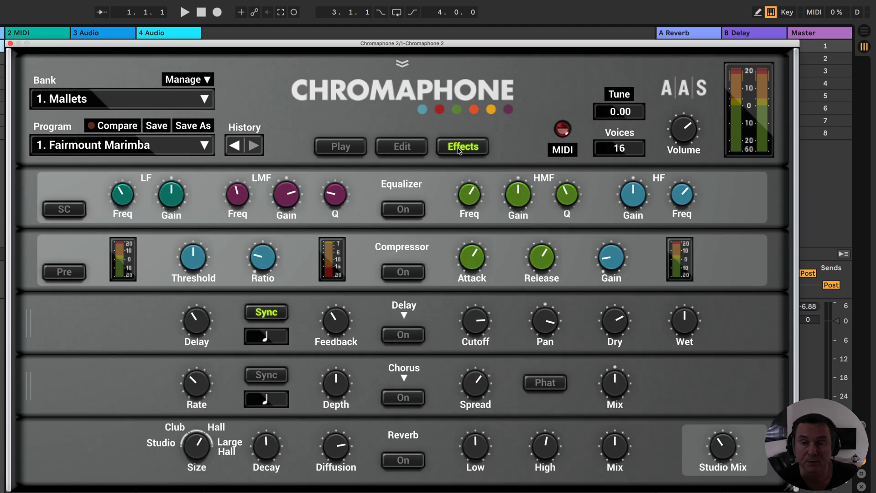
left_click(408, 151)
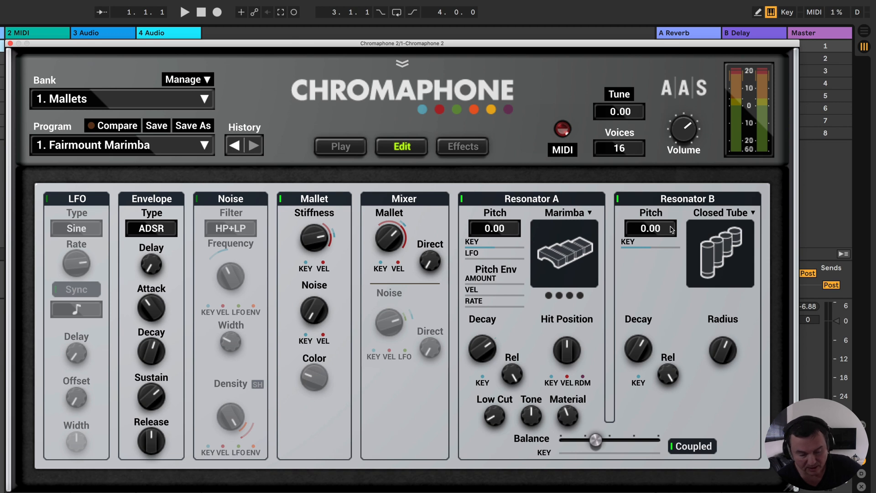
- Try the String, Beam and Marimba types on Resonator A
left_click(571, 217)
left_click(564, 191)
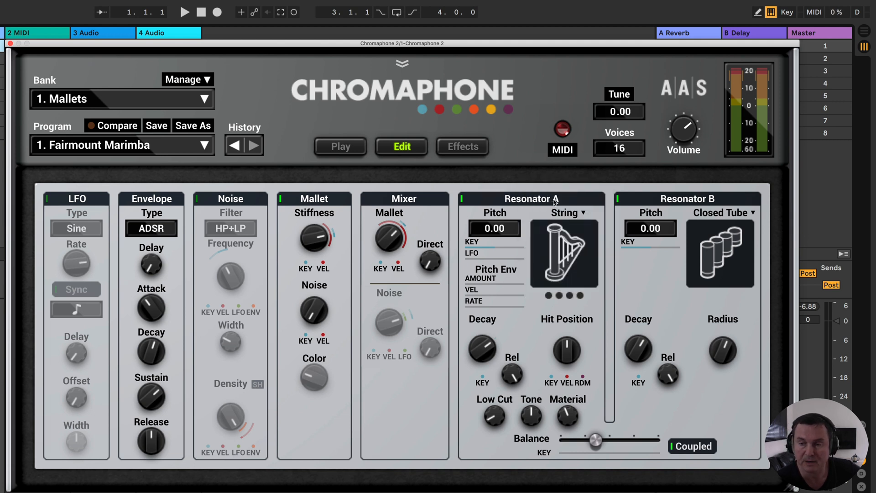
left_click(565, 215)
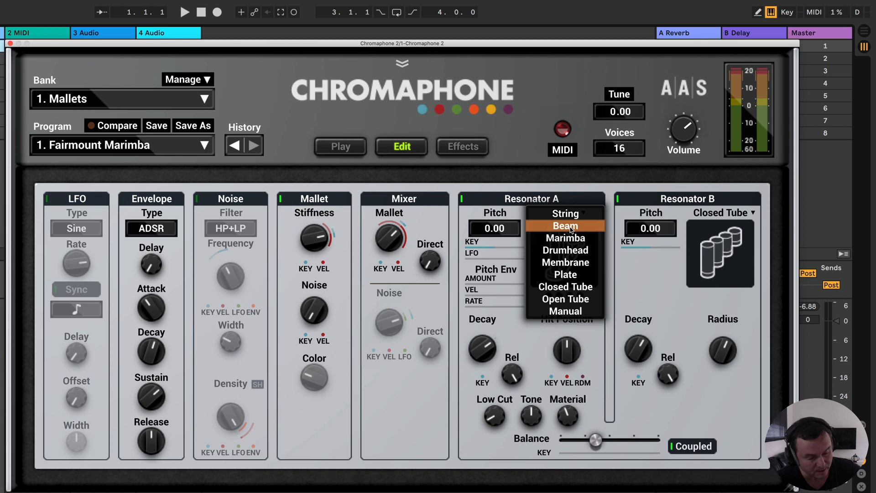
left_click(570, 228)
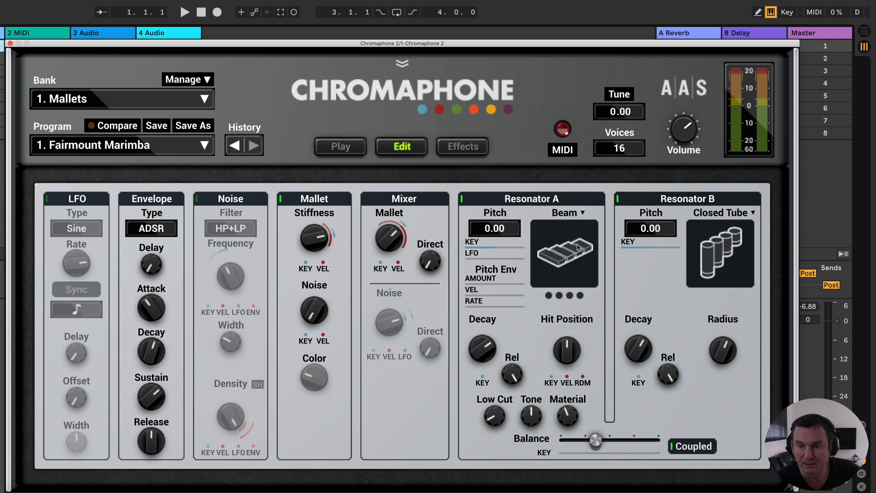
left_click(565, 217)
left_click(568, 228)
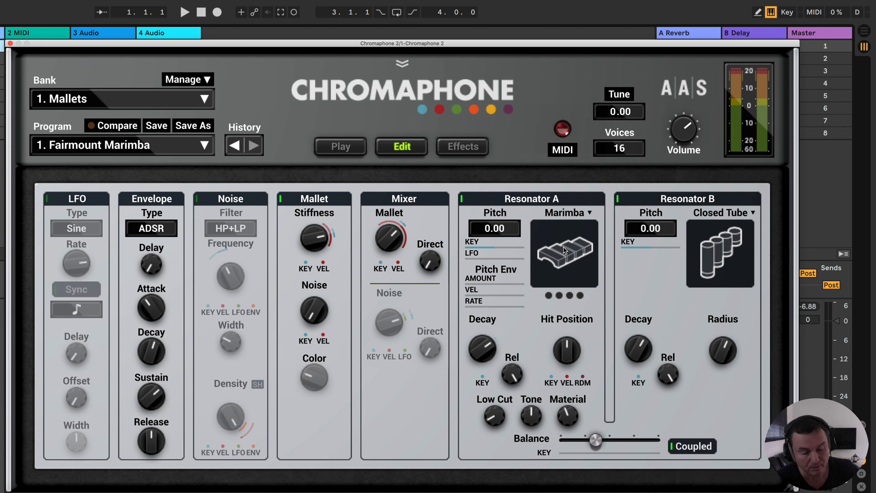
- Try the Drumhead, Membrane and Plate types on Resonator A
left_click(566, 216)
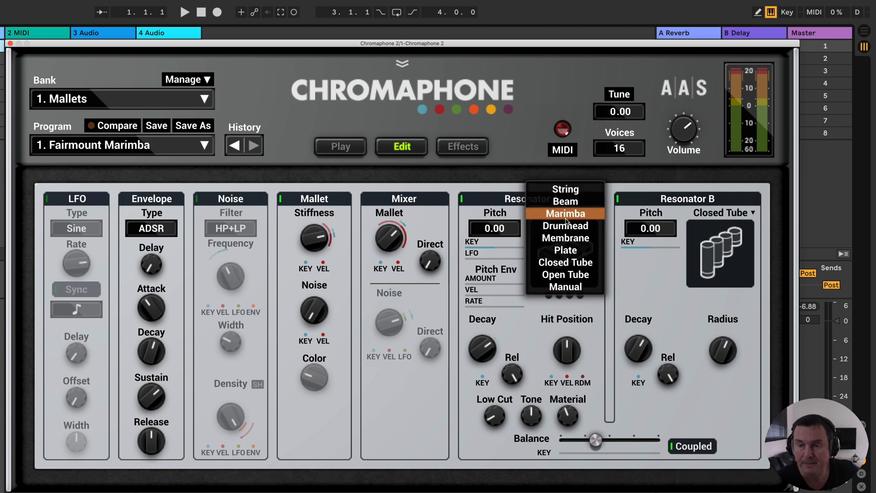
left_click(579, 228)
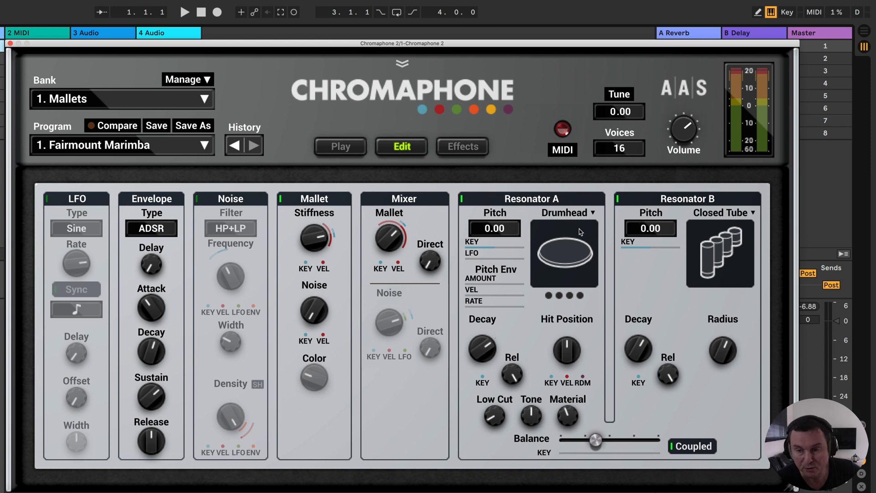
left_click(574, 216)
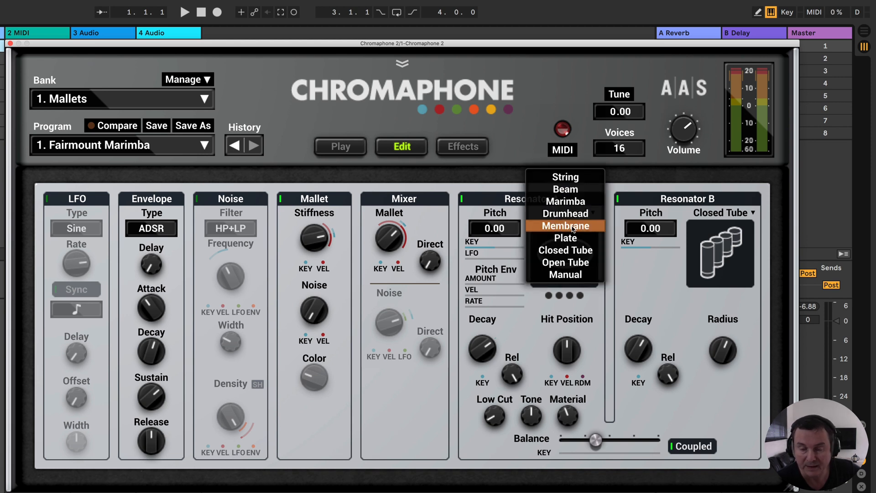
left_click(573, 228)
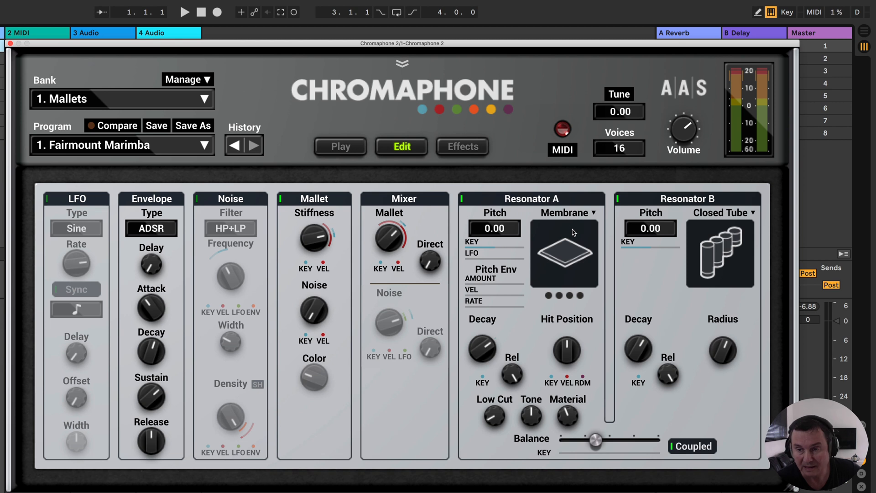
left_click(569, 217)
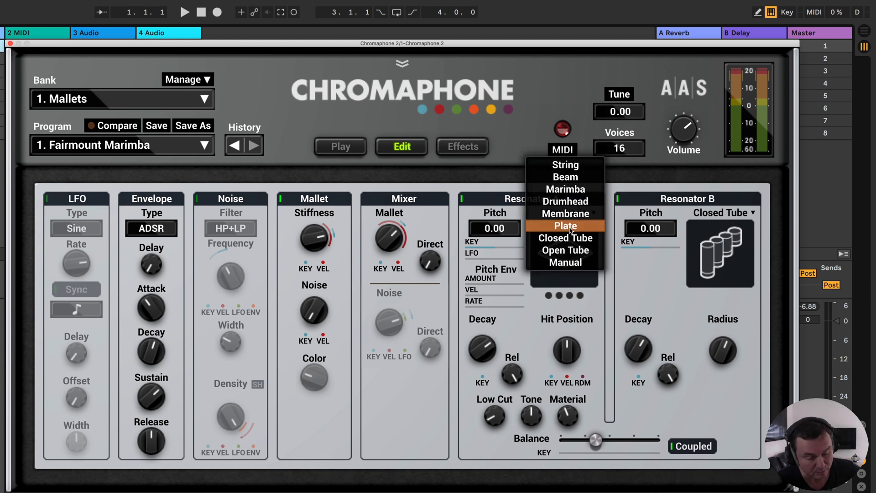
left_click(570, 228)
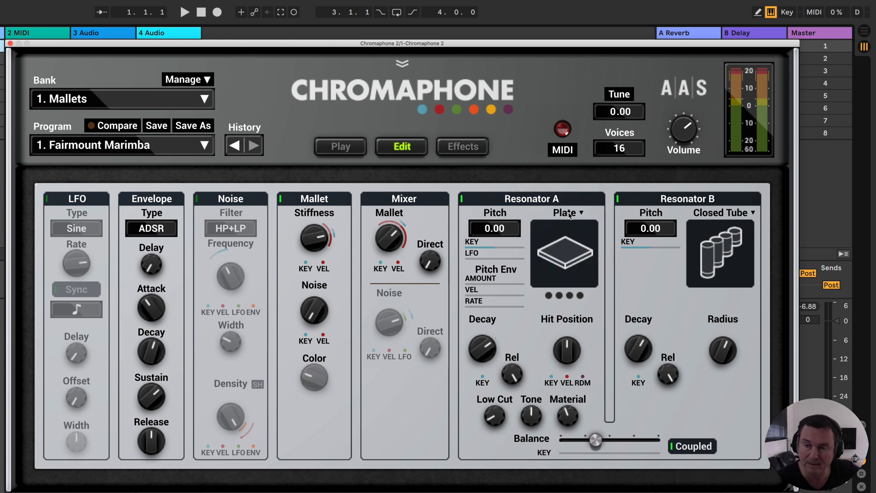
- Try the Closed Tube and Open Tube types on Resonator A
left_click(570, 214)
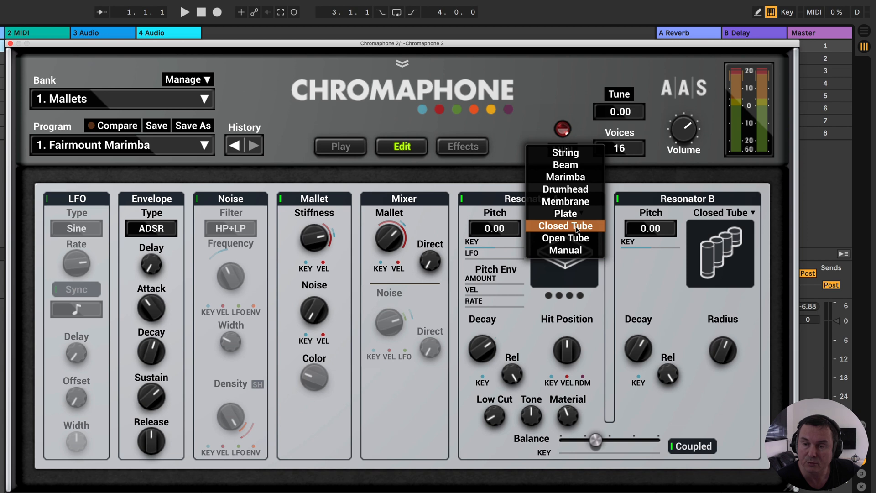
left_click(577, 230)
left_click(577, 214)
left_click(576, 228)
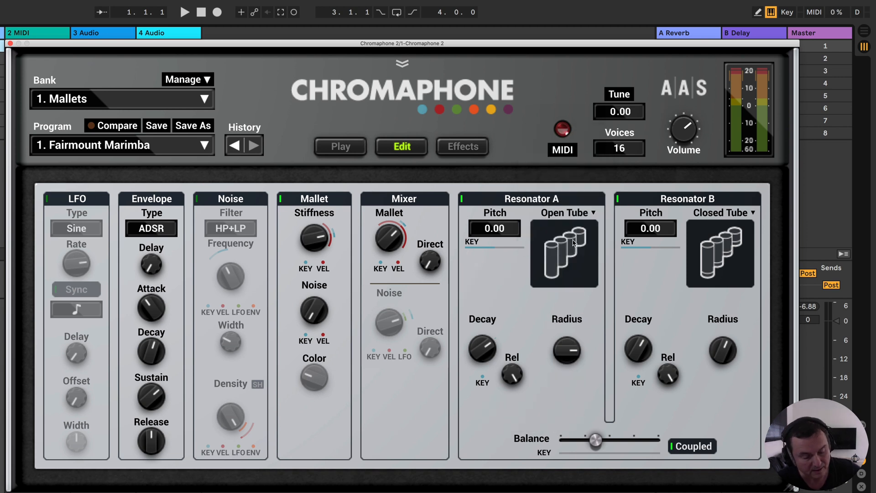
- Try the Manual type with its partials on Resonator A, and set the resonator to String
left_click(571, 215)
left_click(570, 227)
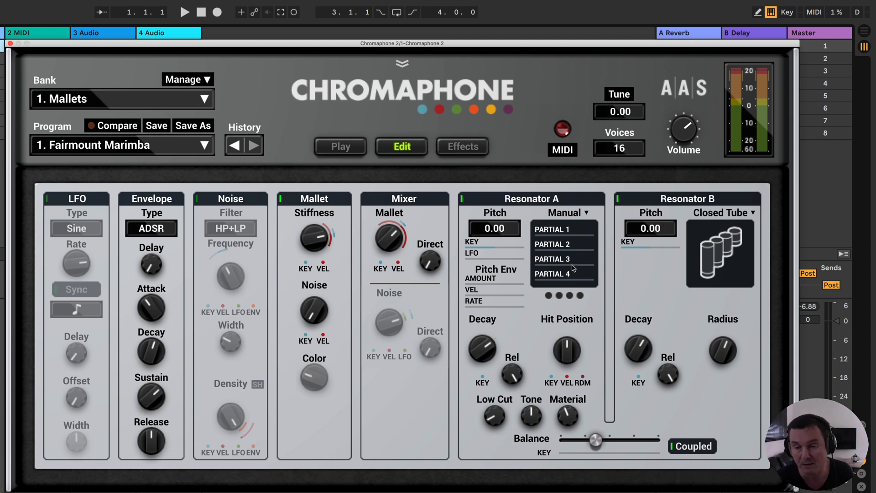
left_click(561, 216)
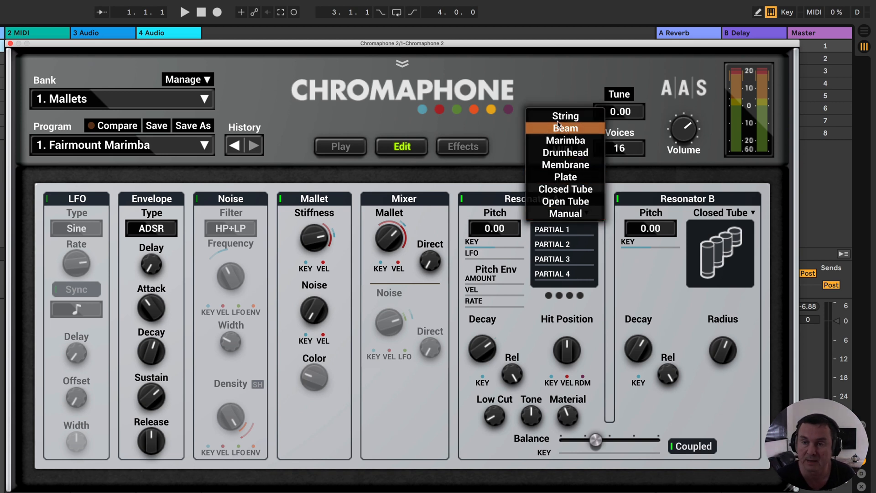
left_click(564, 117)
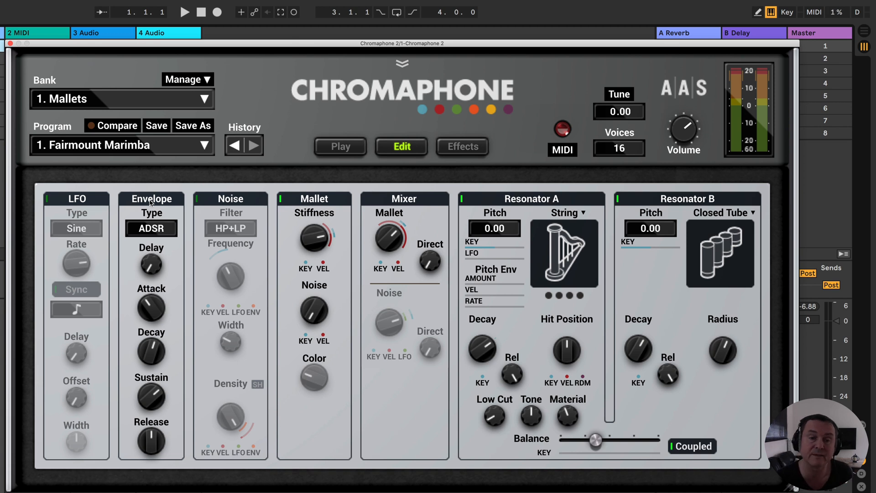
- View the envelope type choices while keeping ADSR, and switch on the LFO section
left_click(164, 232)
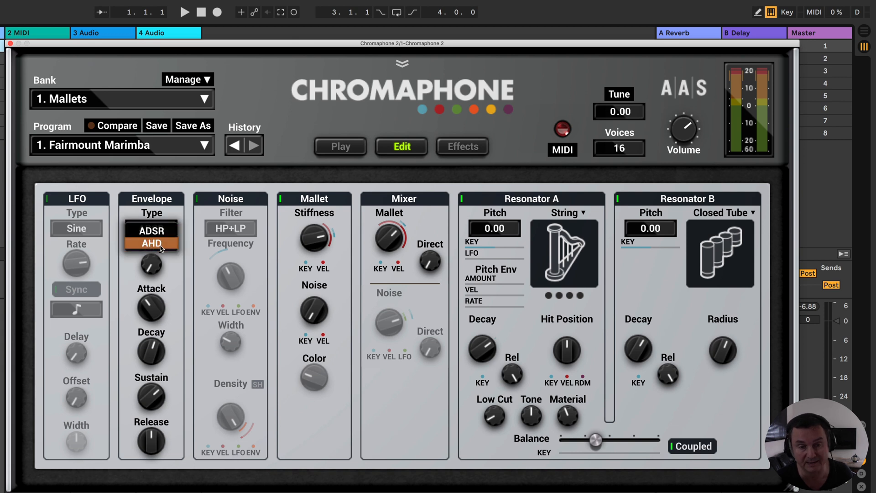
left_click(166, 261)
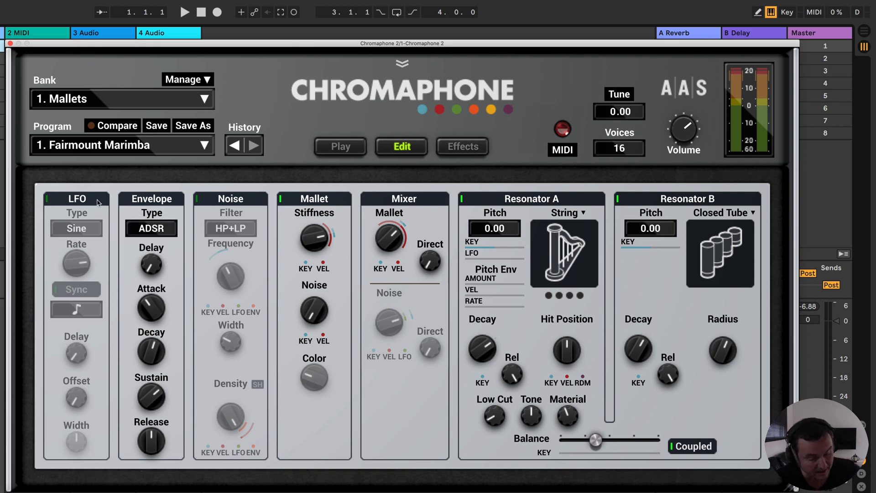
left_click(47, 200)
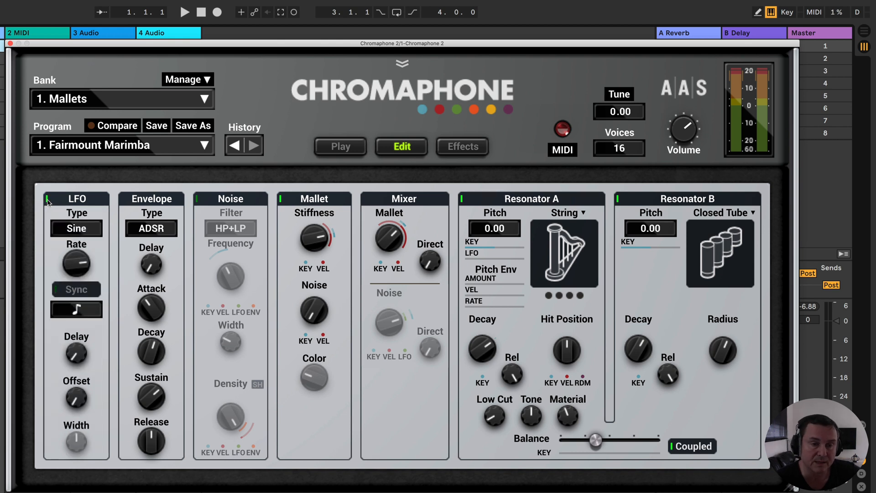
left_click(47, 201)
left_click(47, 200)
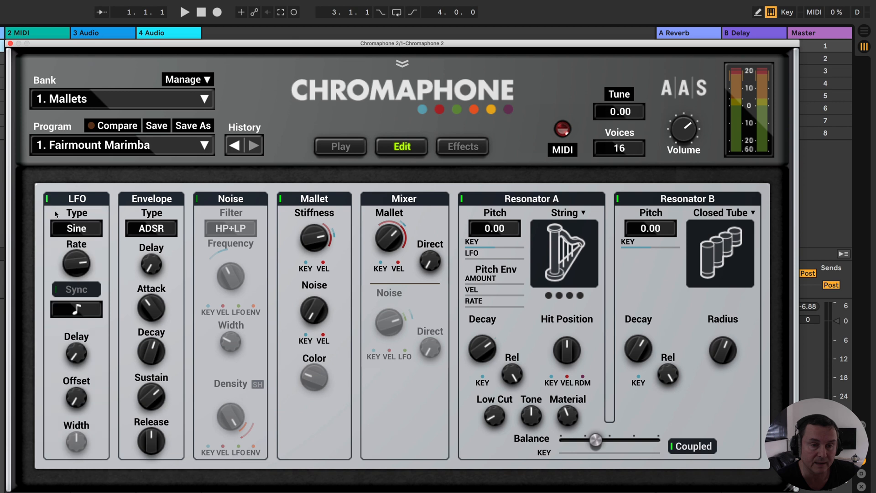
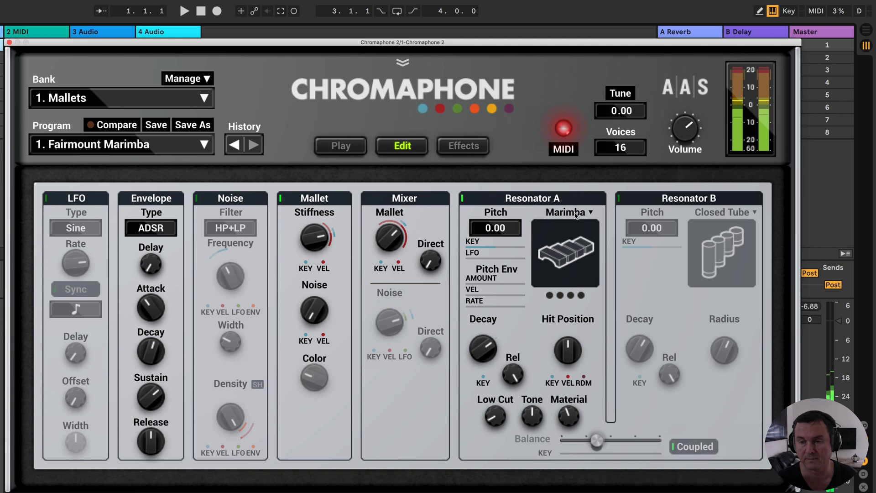
- Try the Drumhead, Membrane and Plate types on Resonator A with the Mallet source
left_click(579, 228)
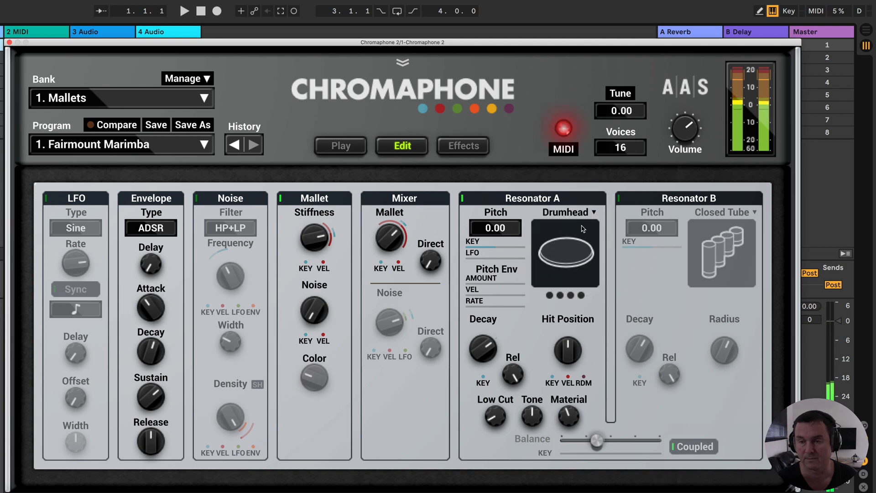
left_click(577, 216)
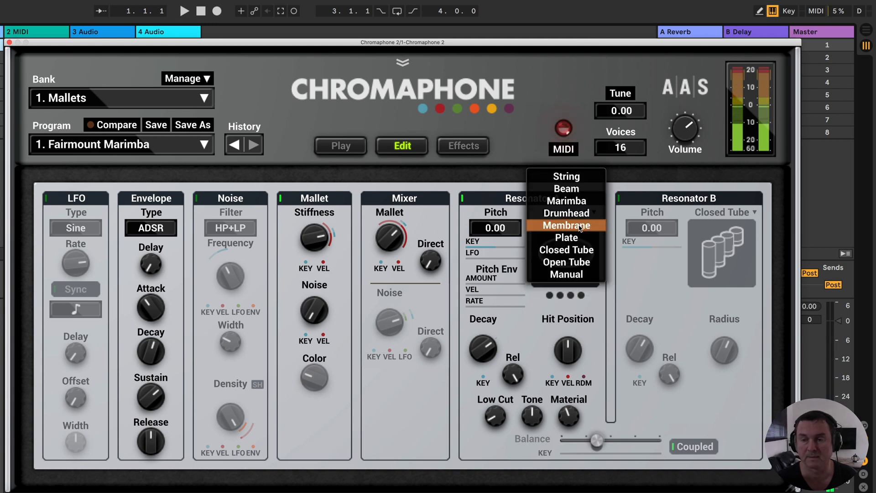
left_click(580, 227)
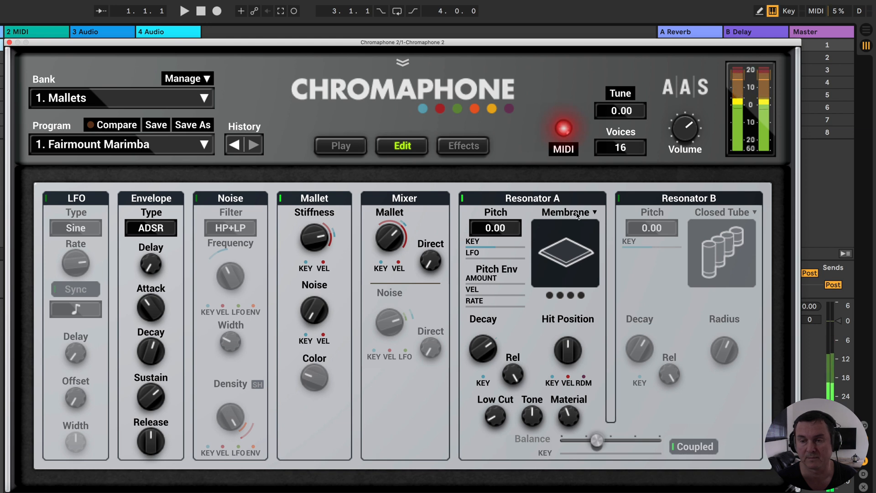
left_click(577, 215)
left_click(577, 227)
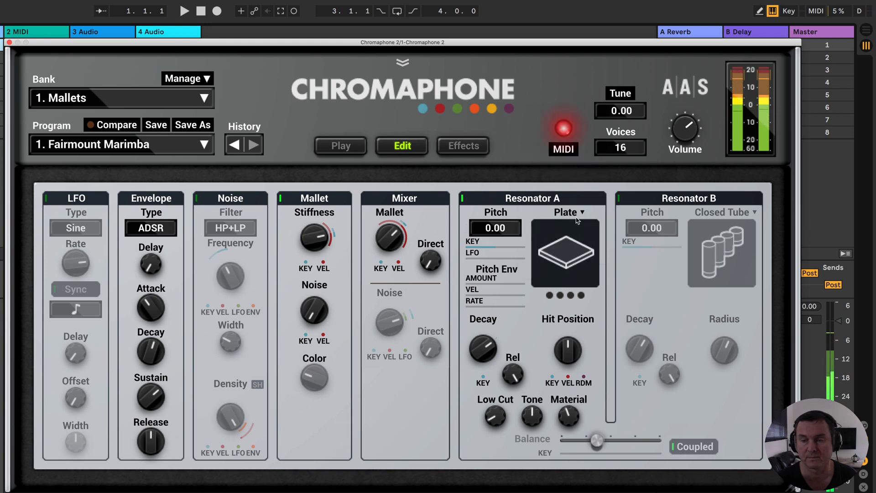
- Try the Closed Tube and Open Tube types on Resonator A with the Mallet source
left_click(574, 215)
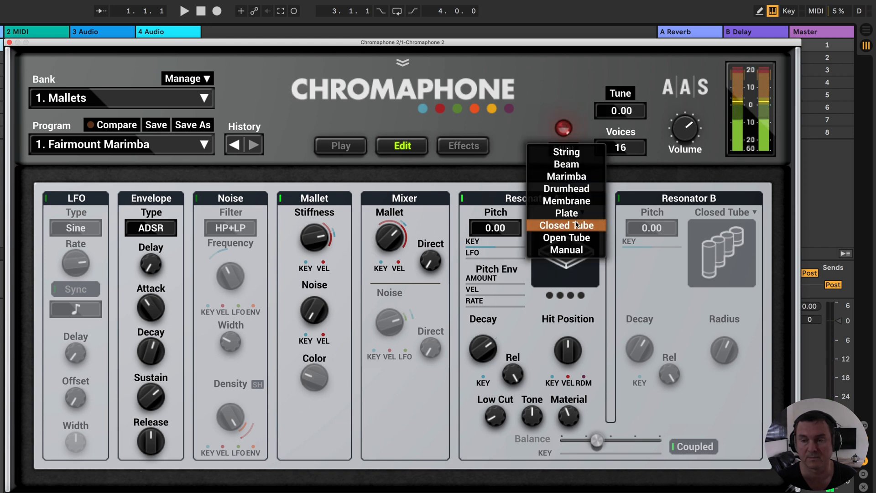
left_click(576, 225)
left_click(578, 216)
left_click(577, 226)
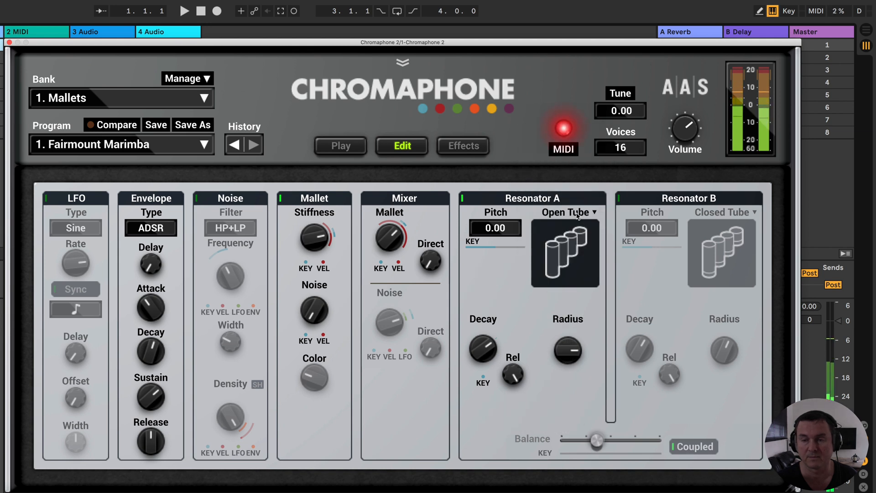
- Try the Manual type and its Partial 1 setting on Resonator A, and set the resonator to String
left_click(578, 215)
left_click(580, 227)
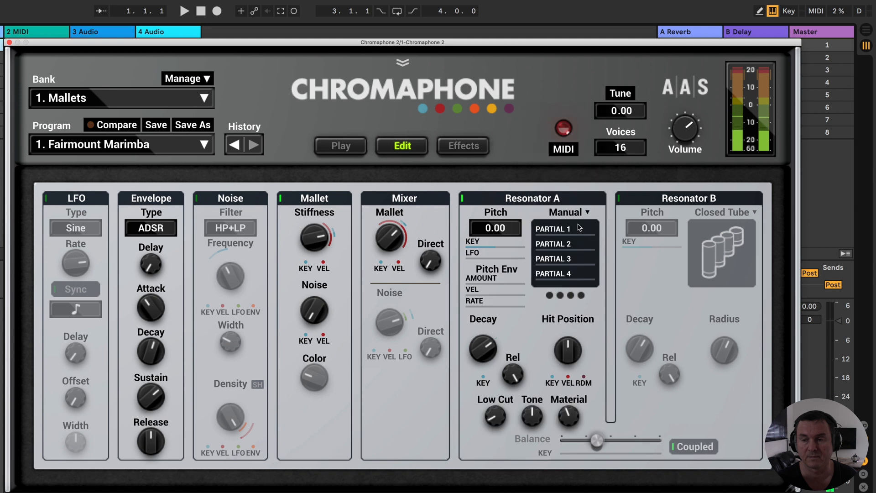
left_click_drag(542, 236, 543, 235)
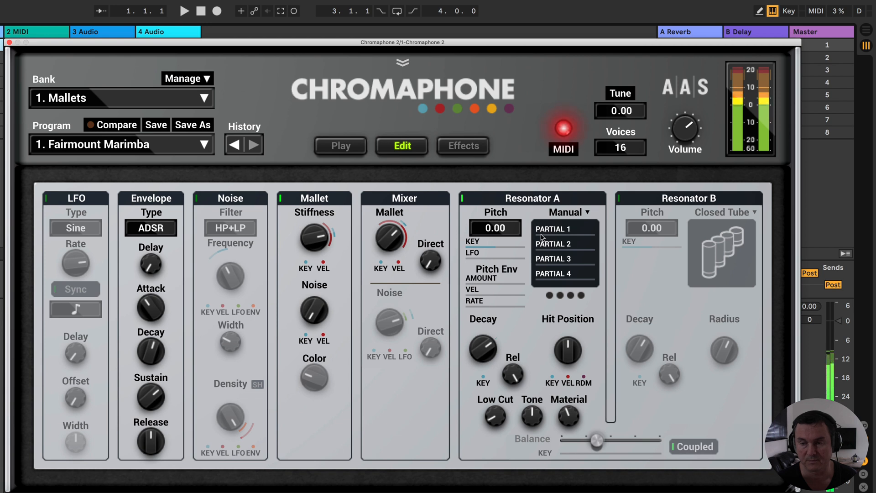
left_click(569, 214)
left_click(546, 119)
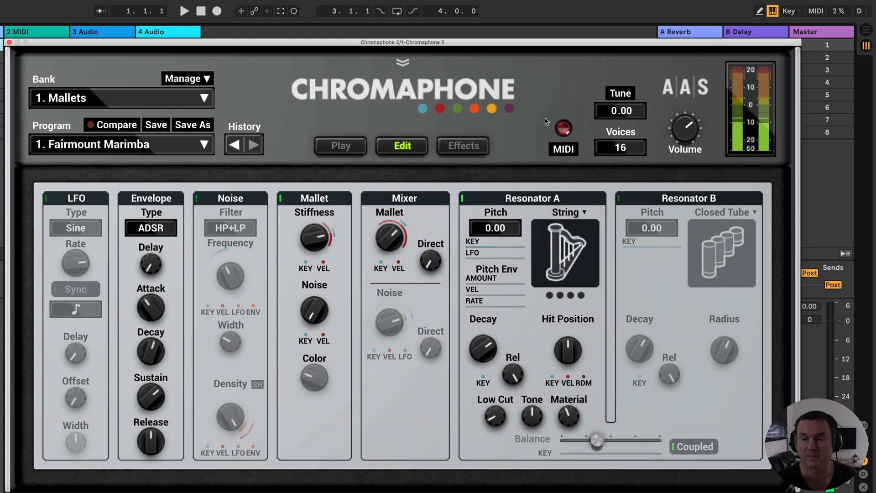
- Cycle Resonator A through all of its resonator types, from Beam to Manual and back to String
left_click(550, 254)
left_click(552, 255)
left_click(563, 252)
left_click(564, 253)
left_click(565, 255)
left_click(565, 255)
left_click(566, 256)
left_click(565, 255)
left_click(563, 254)
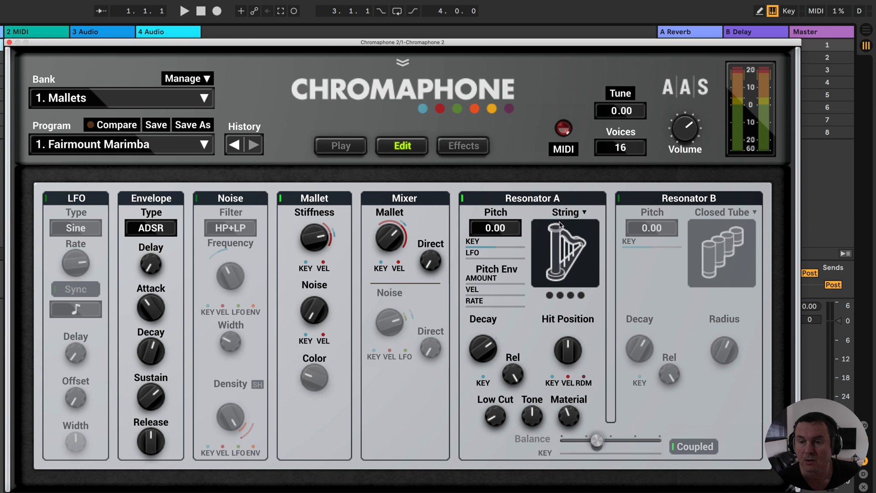
- Swap the Mallet source for Noise, and try the Beam, Marimba, Drumhead and Membrane types on Resonator A
left_click(280, 200)
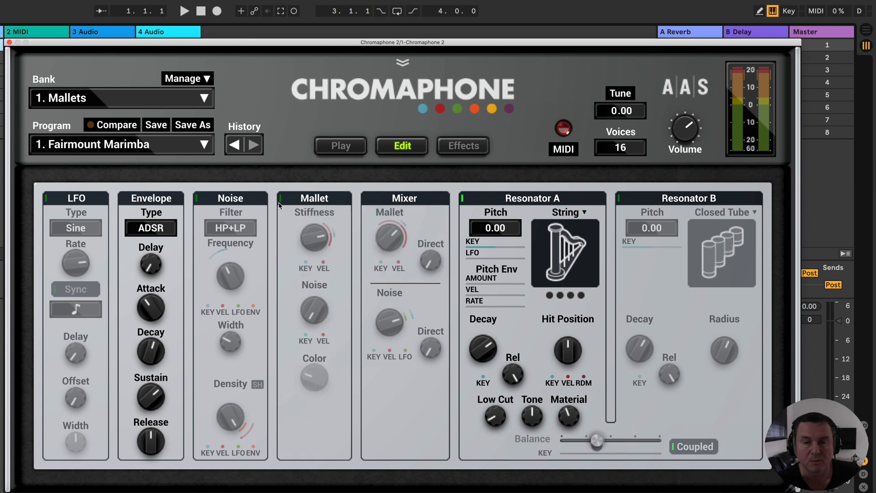
left_click(197, 200)
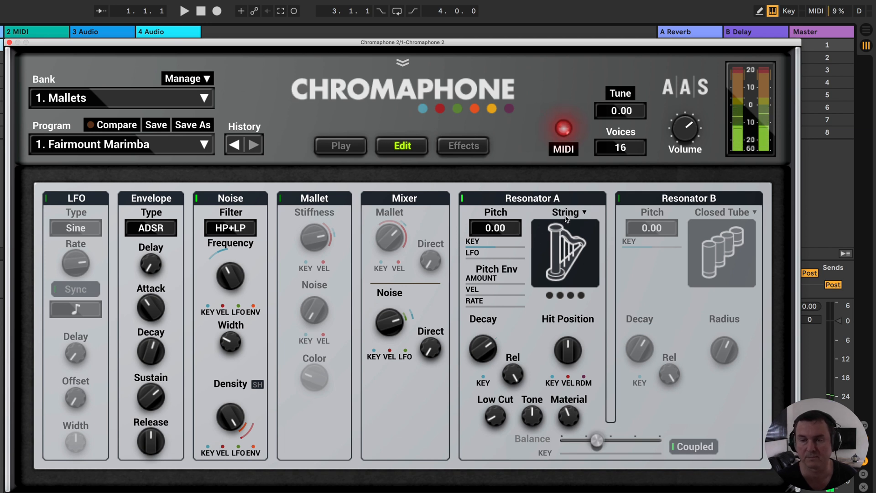
left_click(568, 238)
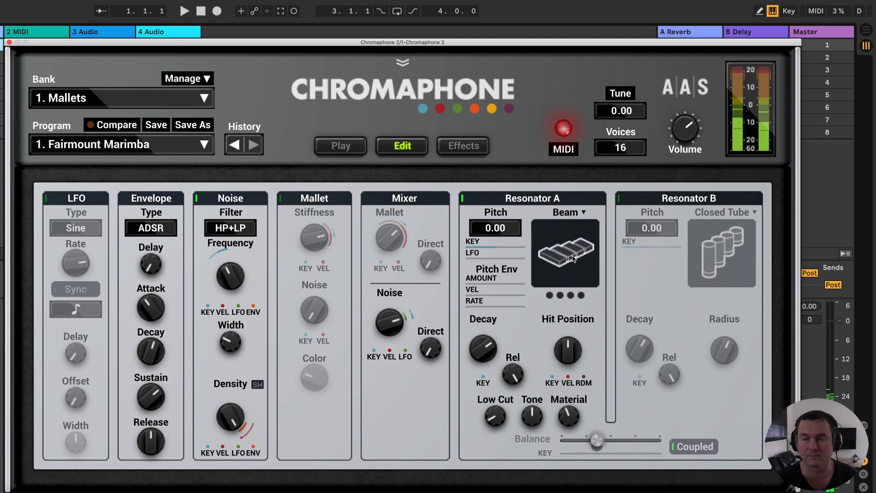
left_click(572, 255)
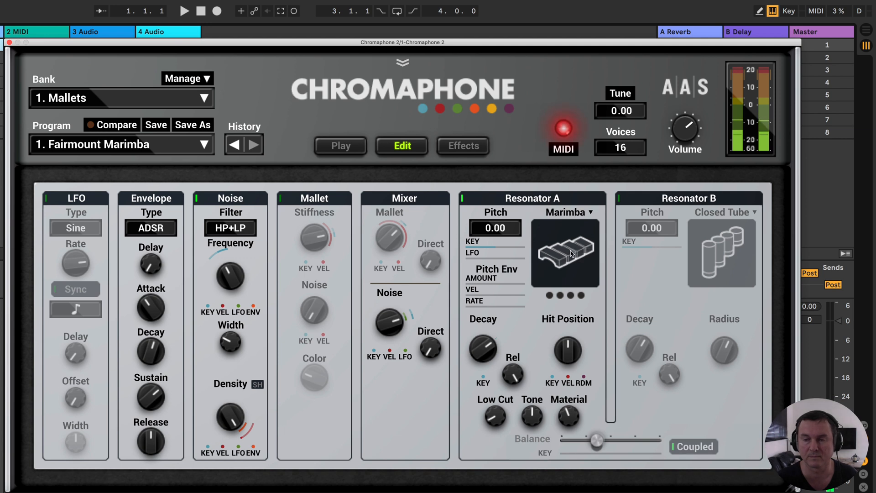
left_click(572, 255)
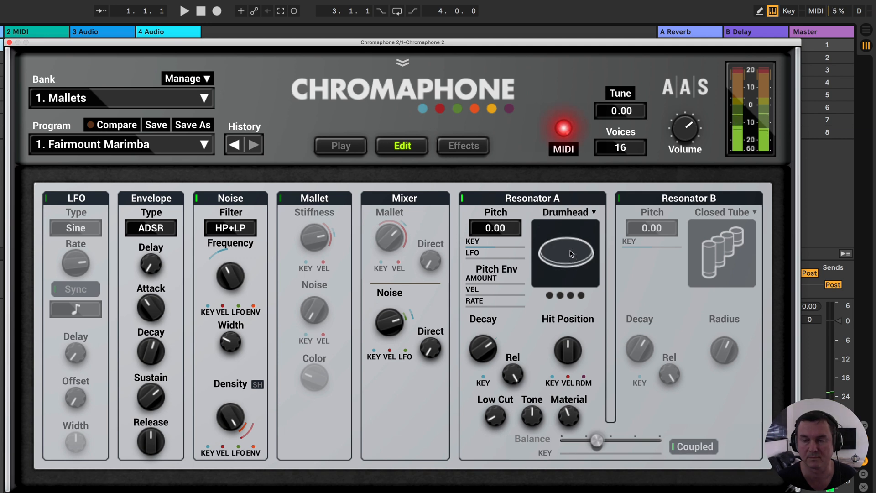
left_click(571, 255)
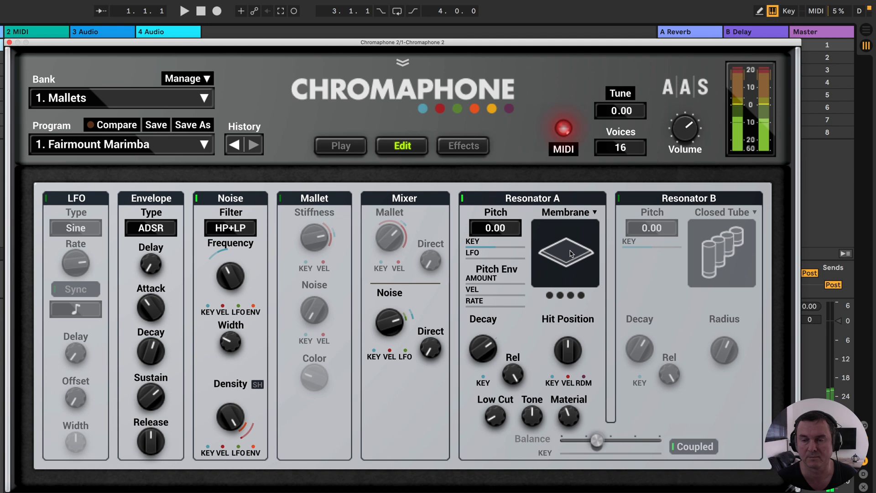
- Try the Plate, Closed Tube, Open Tube and Manual types with the Noise source, and return Resonator A to String
left_click(572, 255)
left_click(572, 255)
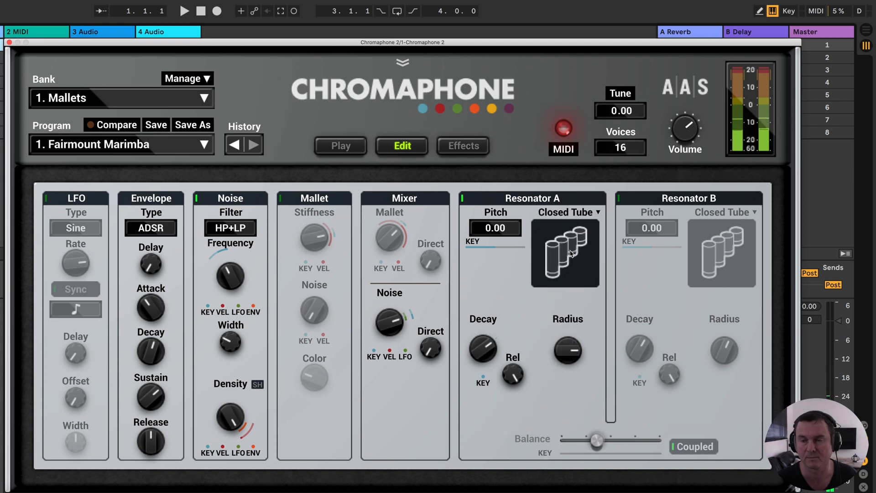
left_click(571, 255)
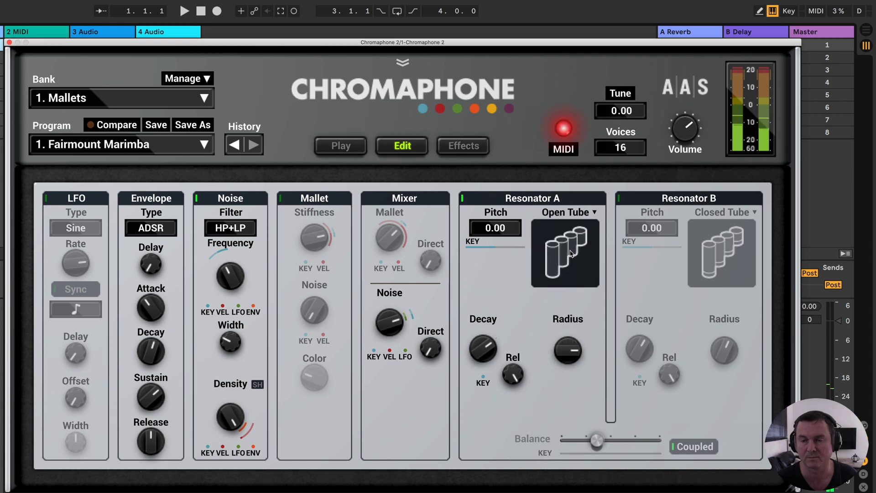
left_click(572, 254)
left_click(571, 254)
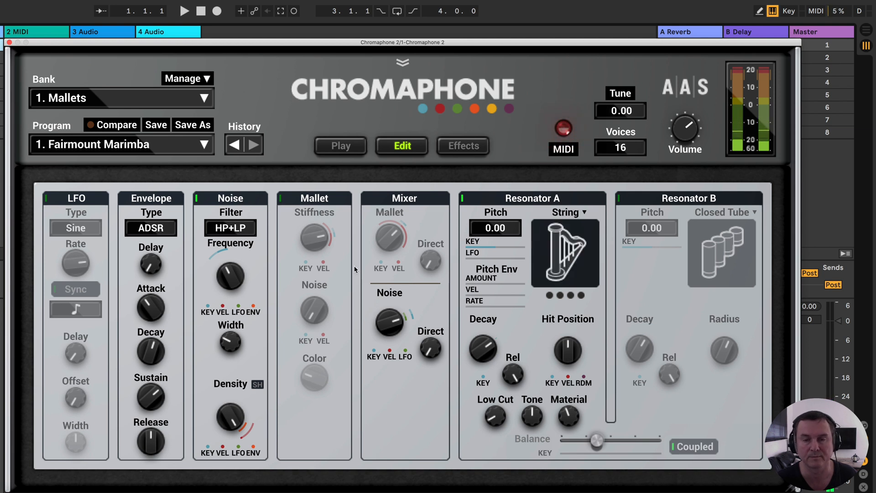
- Switch the Mallet section on alongside Noise, and try the Beam, Marimba, Drumhead, Membrane and Plate types on Resonator A
left_click(280, 198)
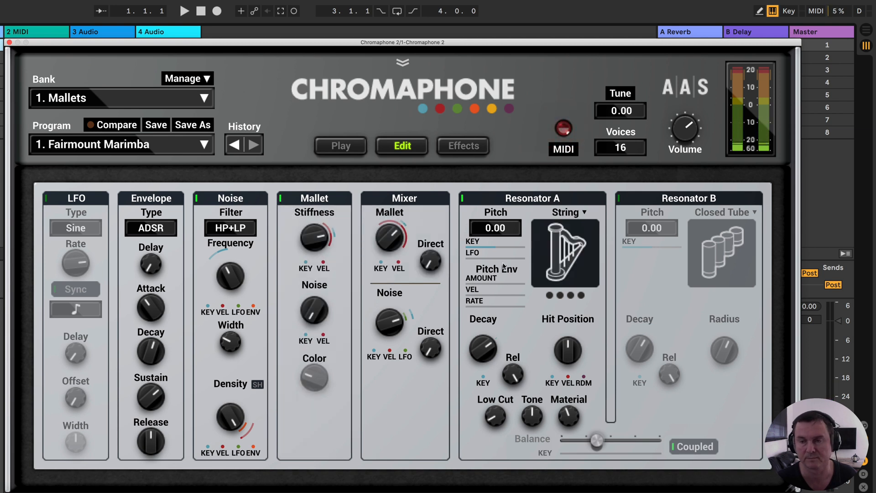
left_click(566, 257)
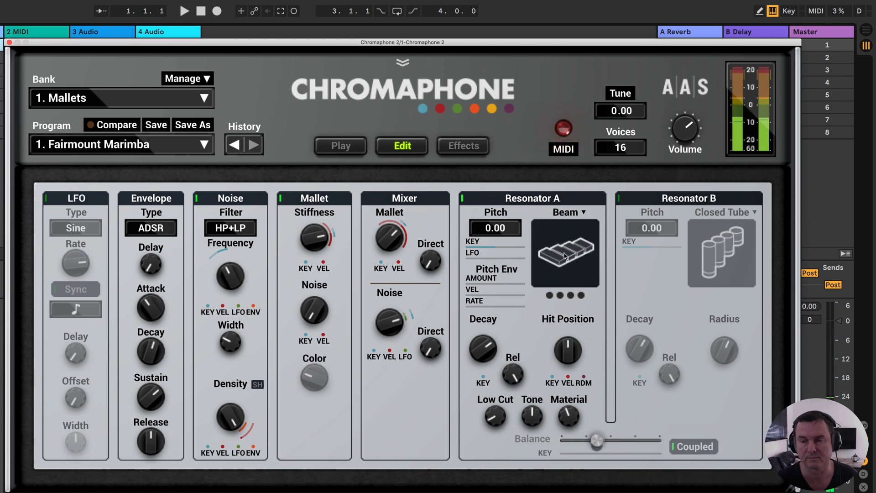
left_click(566, 256)
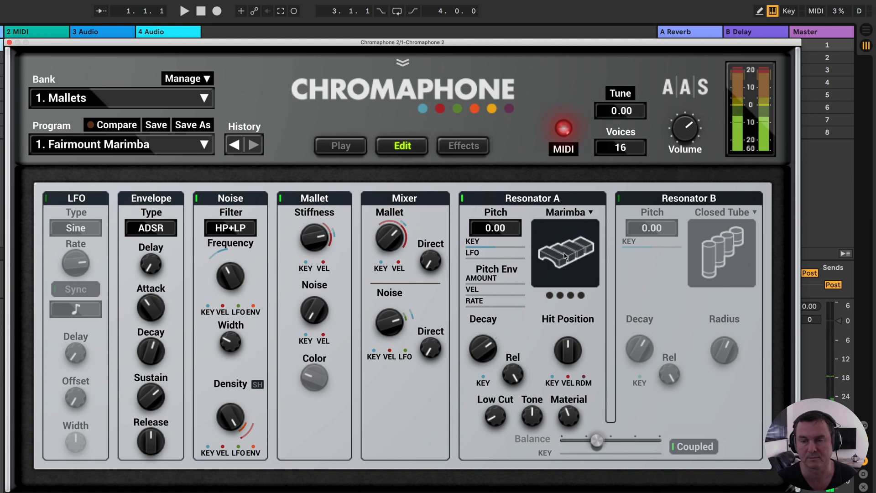
left_click(566, 257)
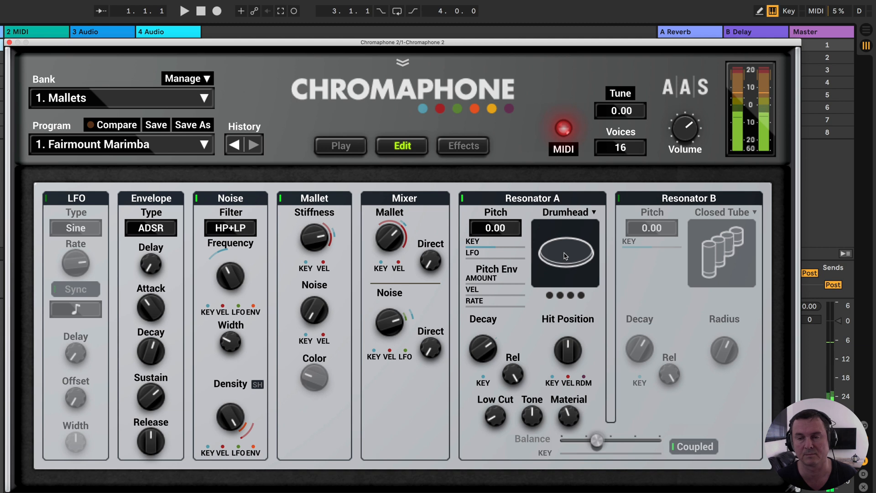
left_click(566, 257)
left_click(566, 257)
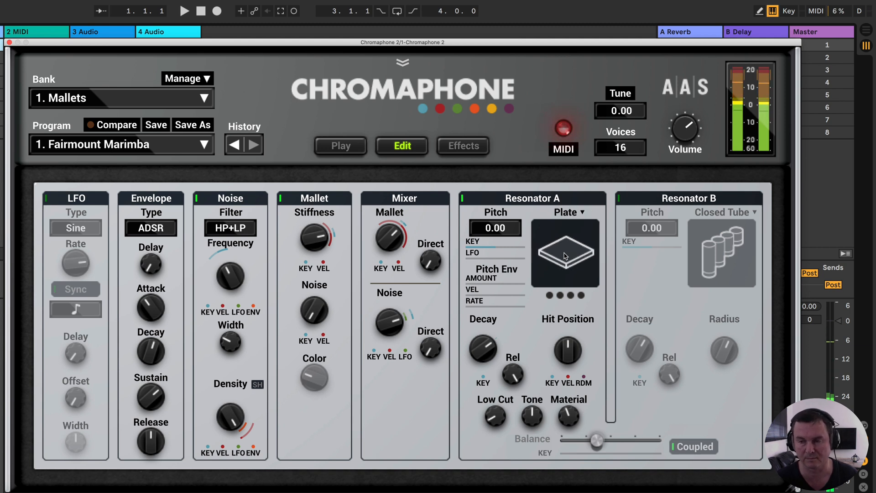
- Try the Closed Tube, Open Tube and Manual types with Mallet and Noise both active, and return Resonator A to String
left_click(565, 257)
left_click(565, 256)
left_click(565, 256)
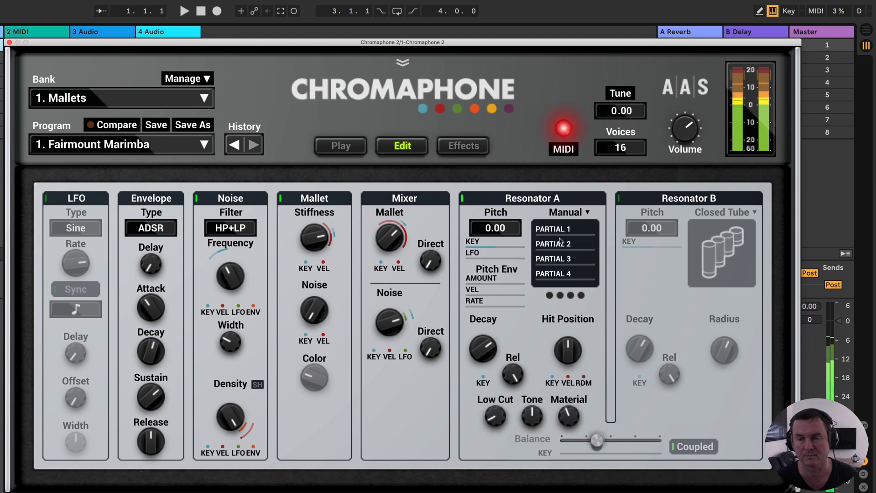
left_click(558, 213)
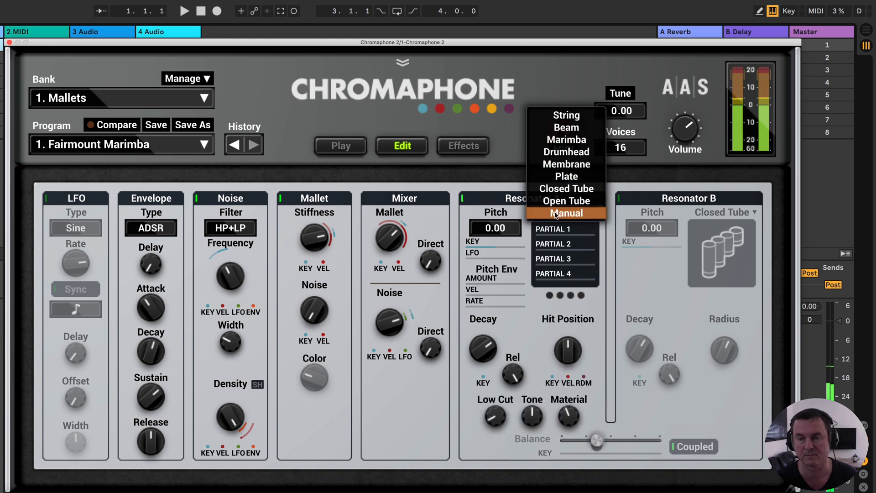
left_click(557, 118)
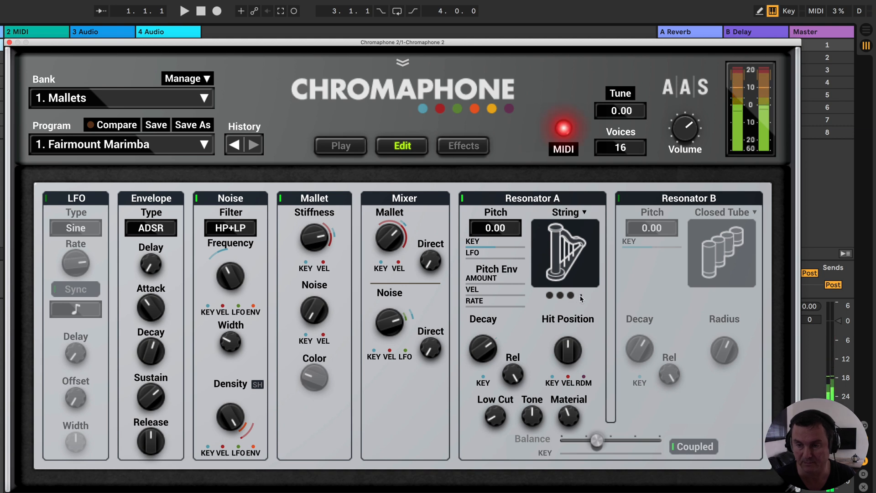
- Set Resonator A to Closed Tube and to Open Tube to compare their reduced control sets
left_click(573, 219)
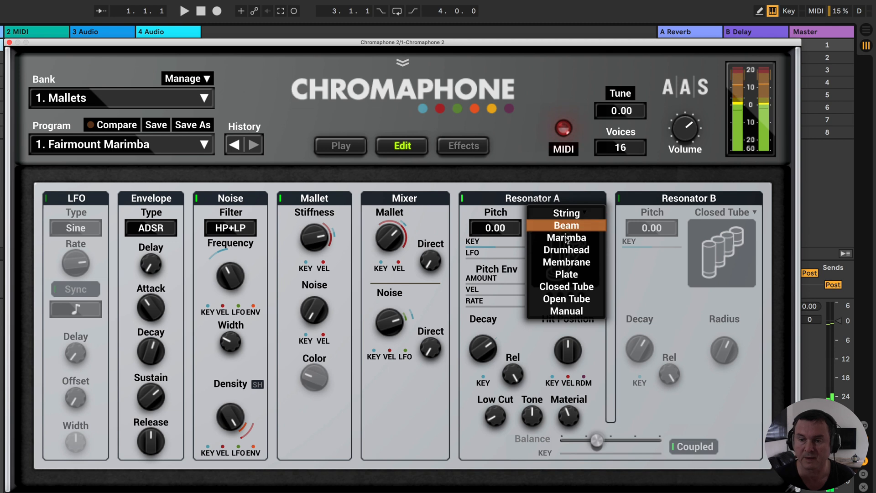
left_click(581, 288)
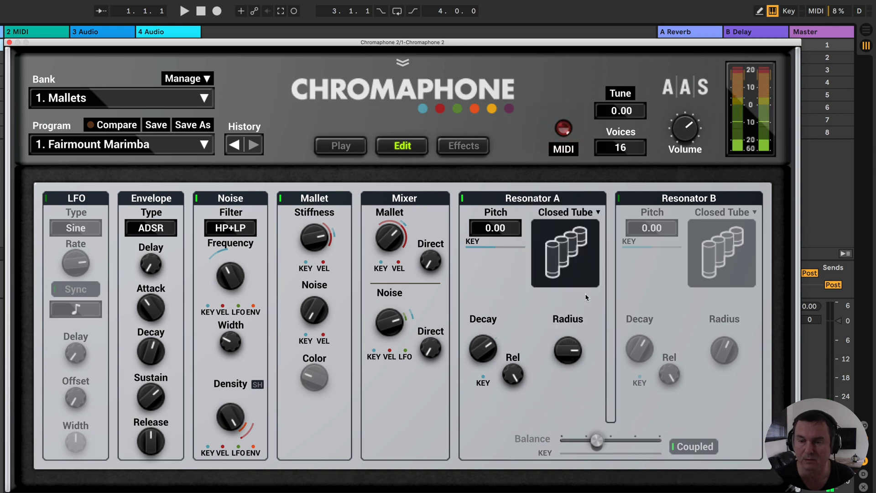
left_click(574, 219)
left_click(573, 226)
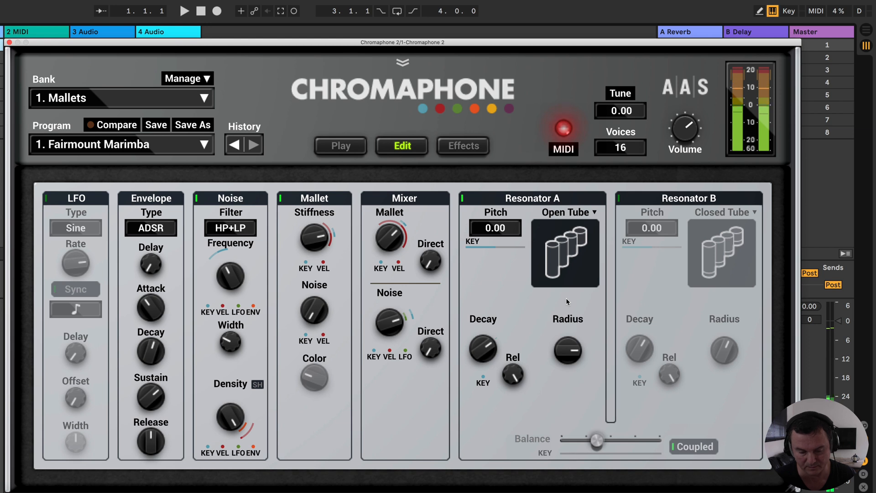
- Set Resonator A to Manual, and reduce the four-dot setting beneath its display to two dots
left_click(569, 213)
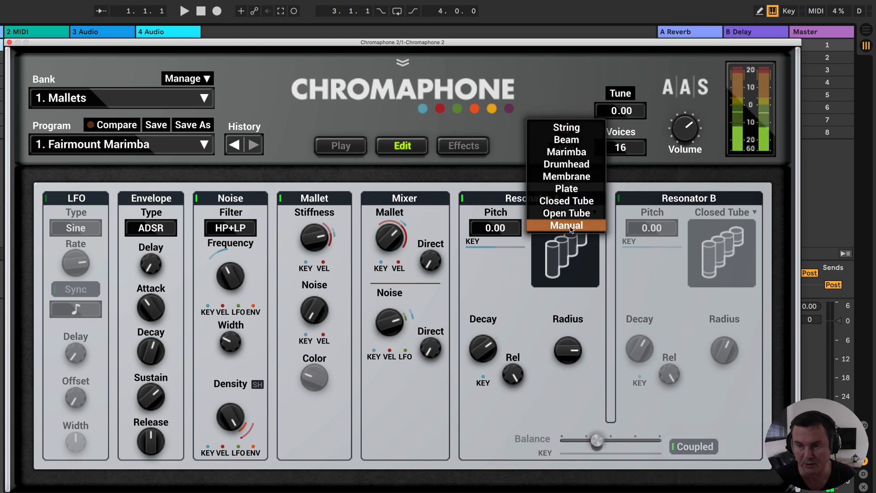
left_click(567, 225)
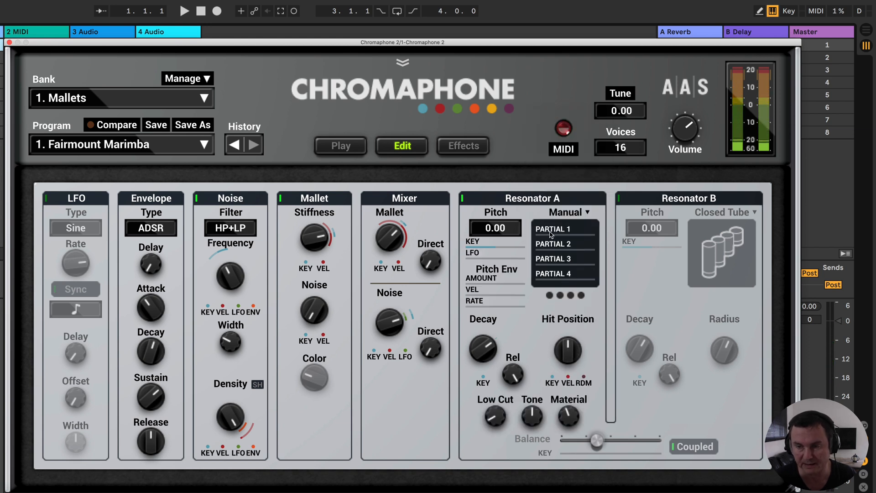
left_click(549, 296)
mouse_move(543, 233)
left_mouse_down()
mouse_move(544, 222)
mouse_move(541, 246)
left_mouse_up()
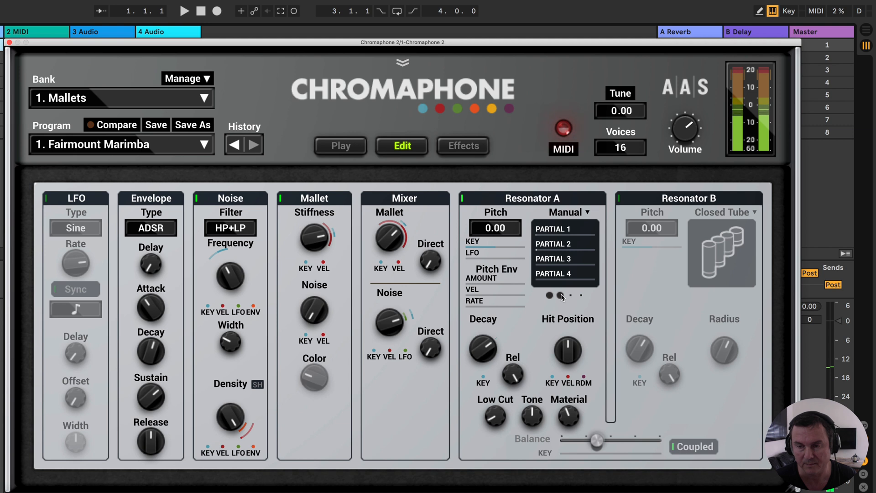
- Go through Partial 1, Partial 2 and Partial 3 of the Manual resonator, and set Resonator A to String
left_click(544, 235)
left_click(544, 244)
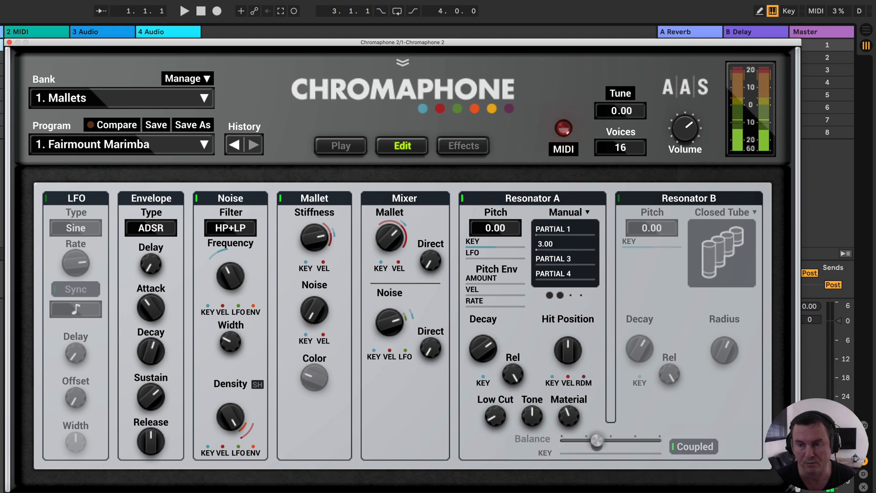
left_click(546, 262)
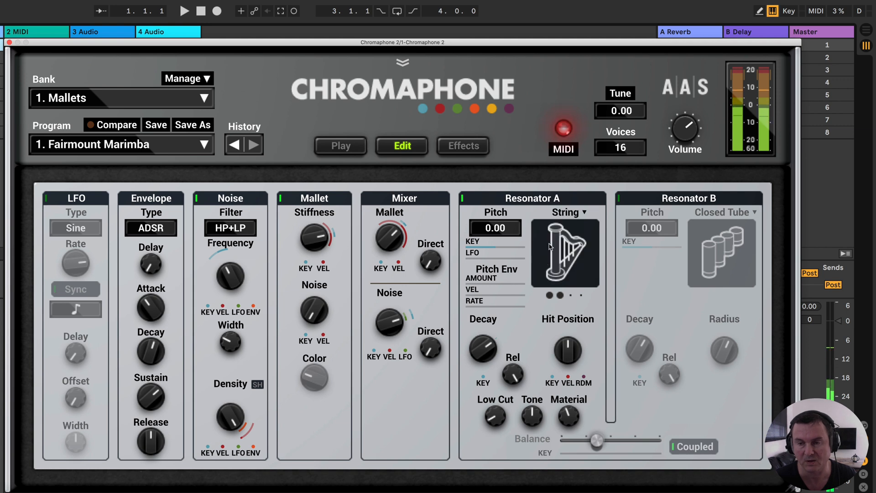
- Set Resonator A to Manual, raise the dot setting beneath its display to four dots, and adjust Partial 3 and Partial 4
left_click(559, 214)
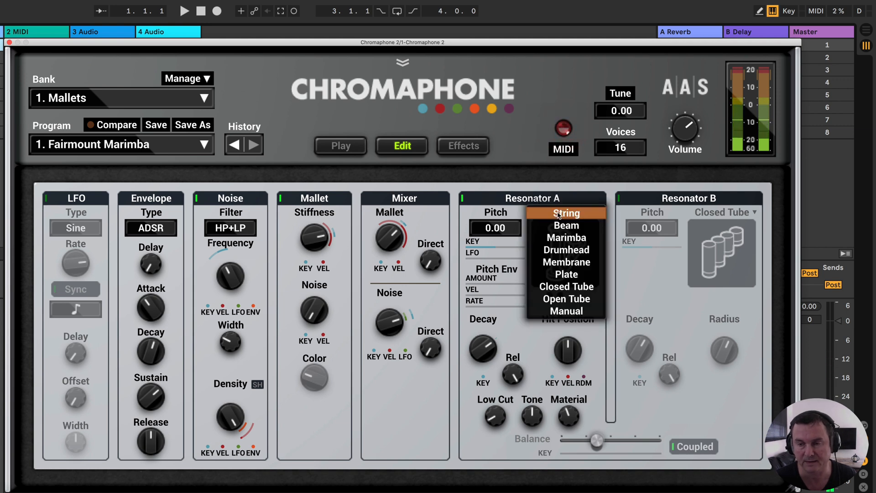
left_click(560, 313)
left_click(541, 258)
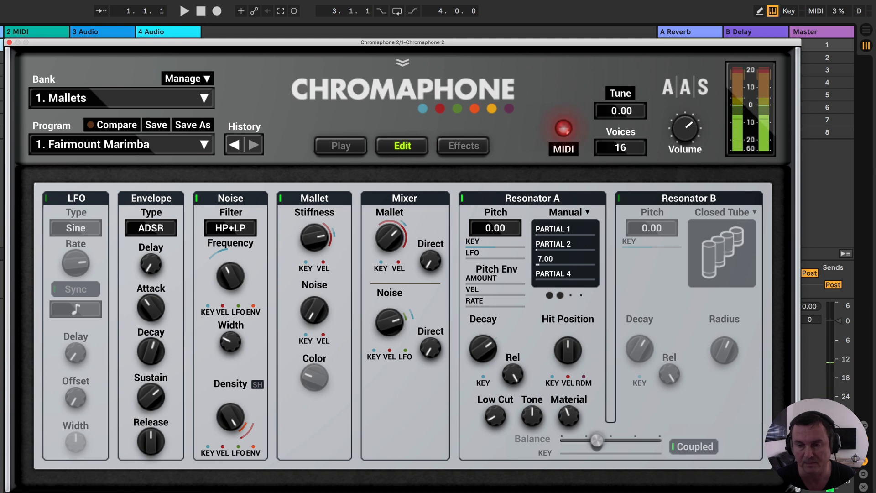
left_click(570, 294)
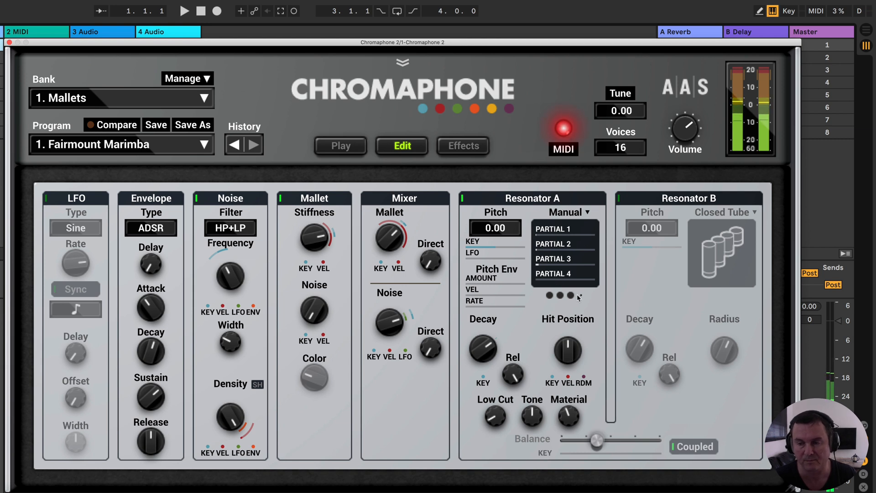
left_click(556, 279)
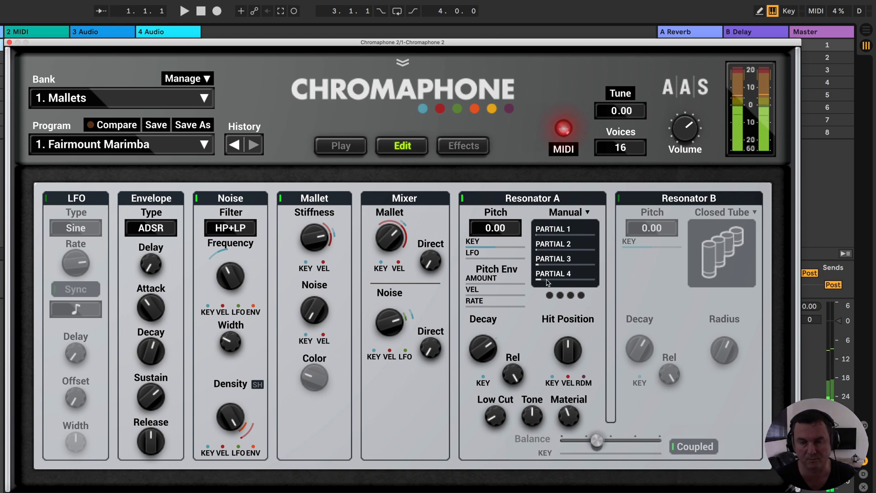
- Set Resonator A back to String, try its Pitch at 7.00, and reset the Pitch to 0.00
left_click(566, 212)
left_click(566, 115)
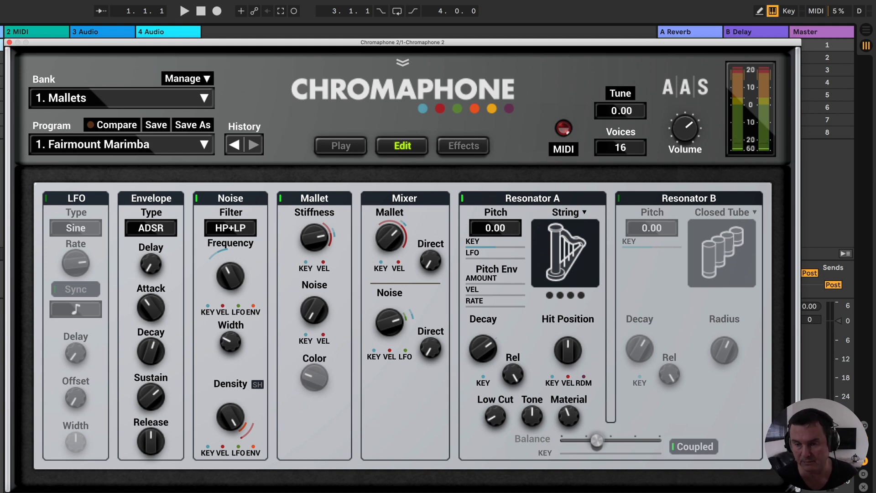
left_click_drag(487, 228, 487, 215)
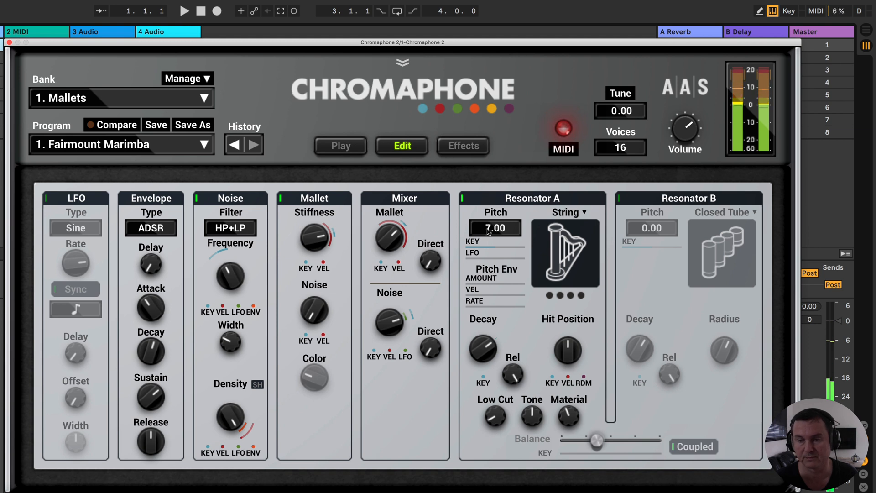
double_click(488, 232)
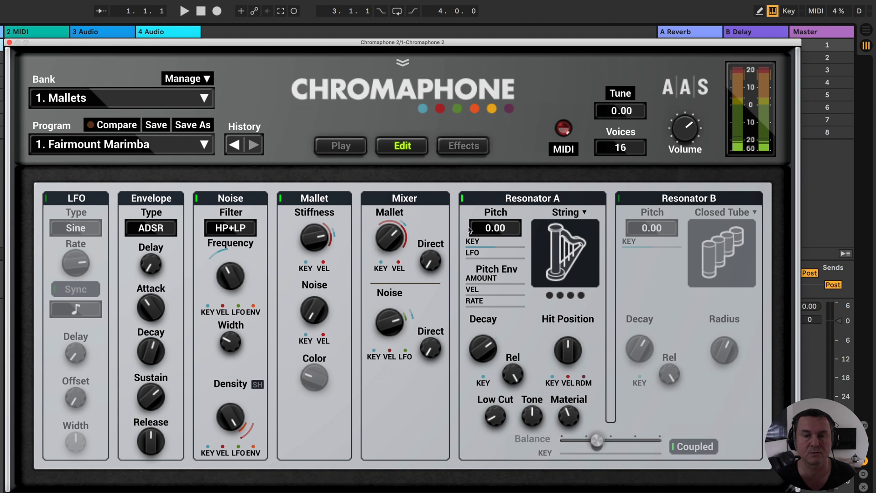
- Assign Resonator A's Decay to the modulation wheel with MIDI learn, and forget the assignment
right_click(391, 238)
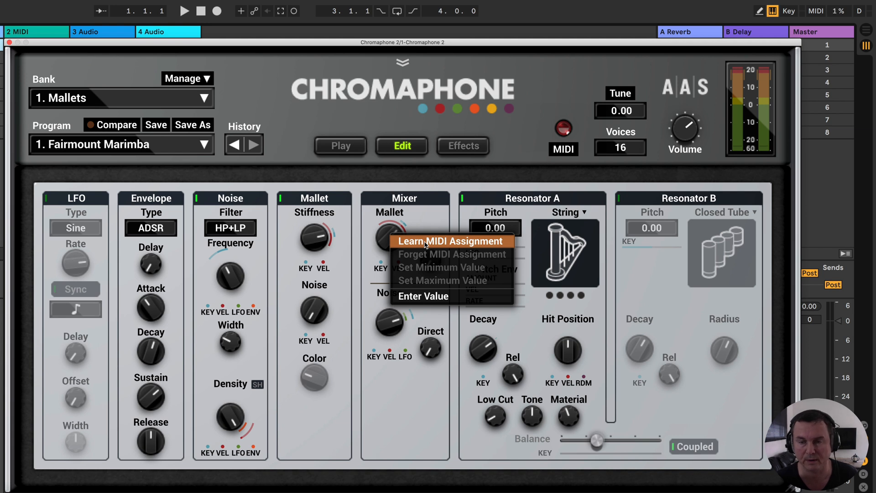
right_click(486, 361)
left_click(500, 358)
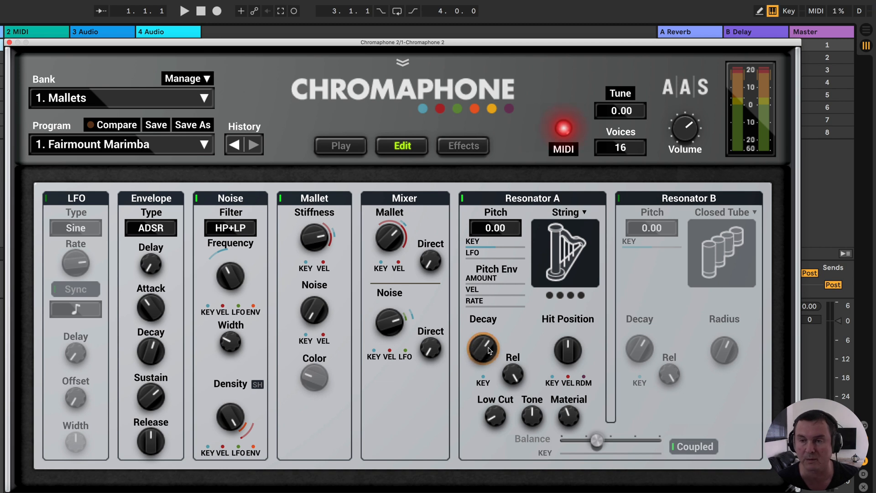
right_click(488, 352)
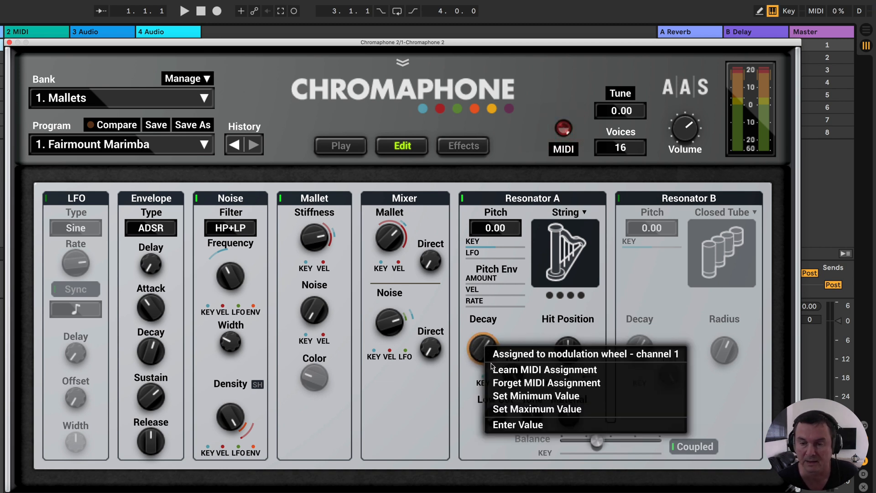
left_click(533, 384)
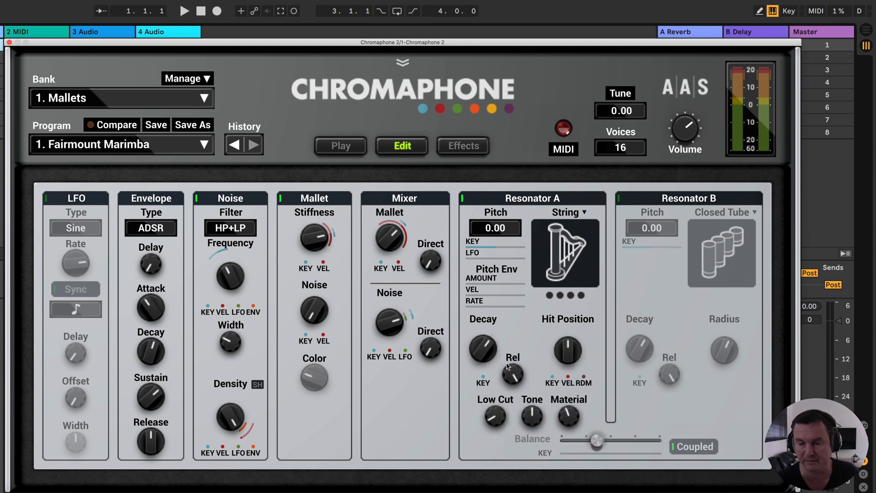
- Relearn the modulation wheel for Resonator A's Decay, go through its minimum value and value entry options, and forget the assignment
right_click(483, 350)
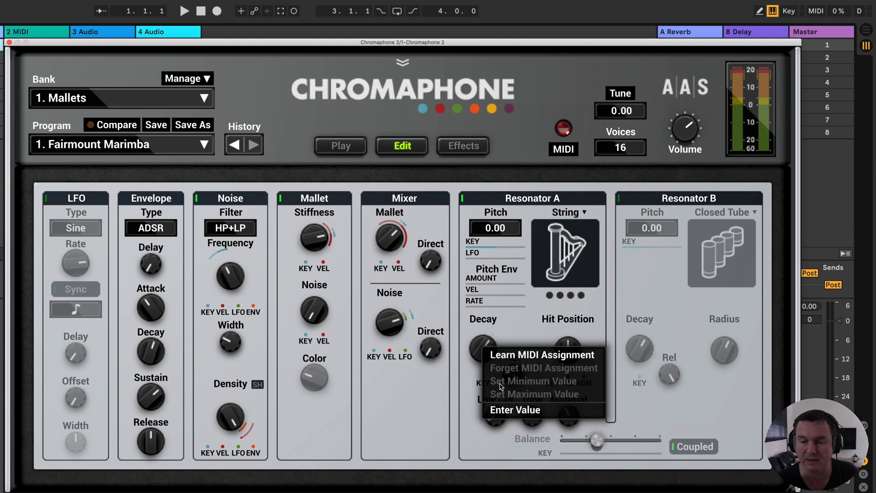
left_click(503, 358)
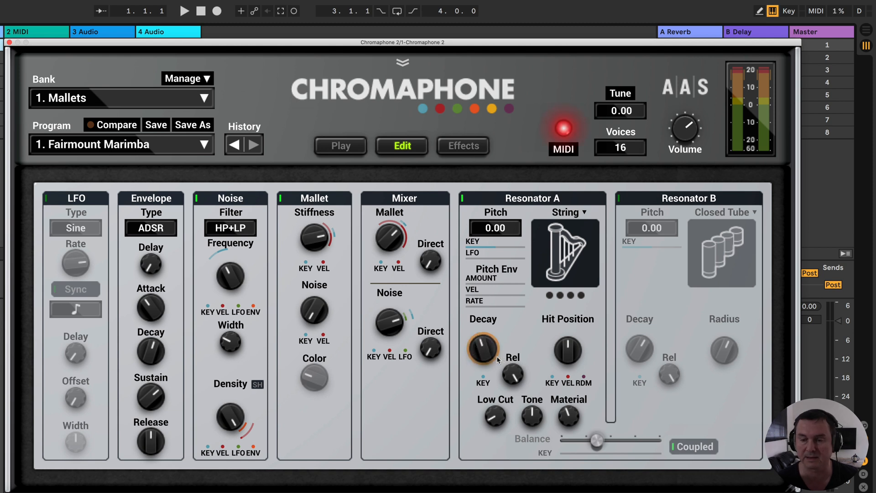
right_click(483, 349)
left_click(501, 402)
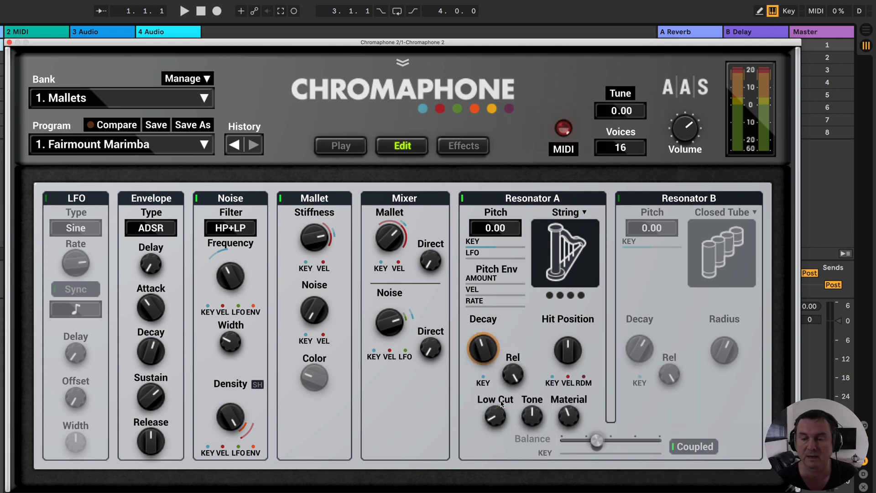
right_click(487, 351)
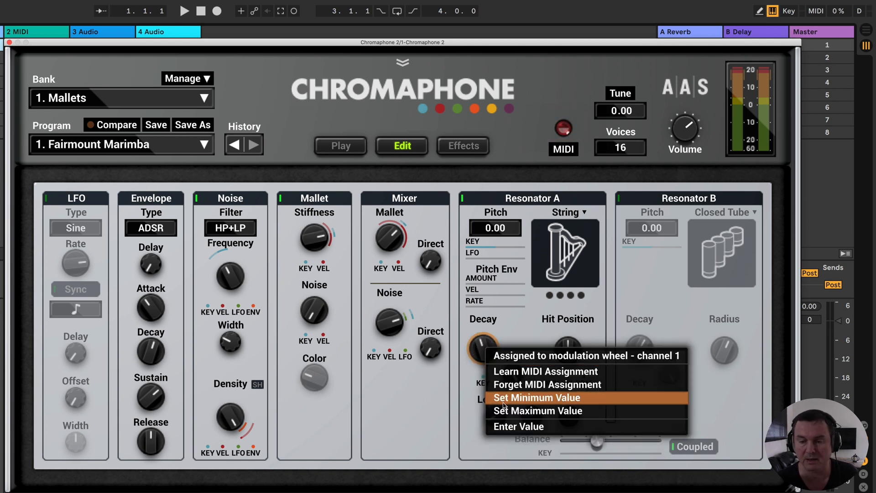
left_click(512, 429)
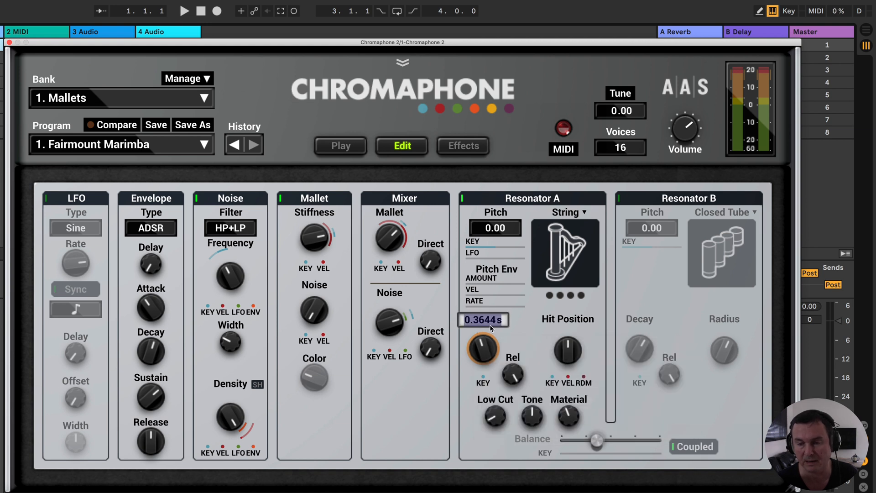
right_click(486, 347)
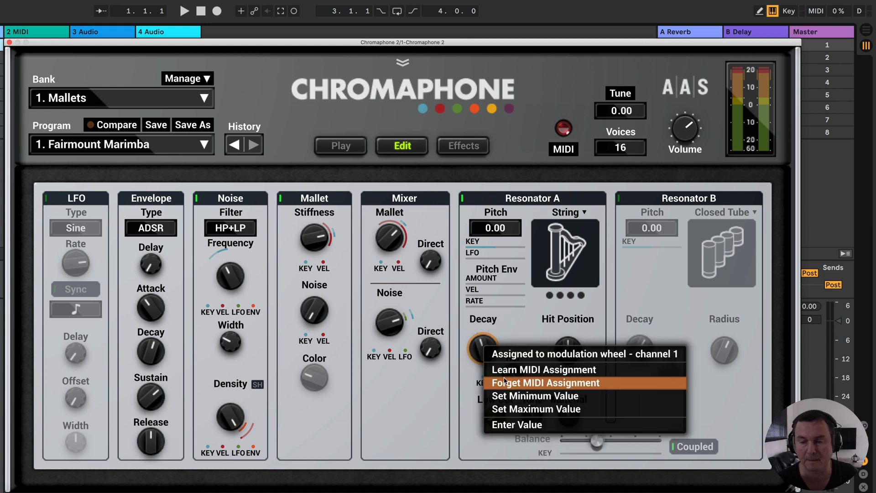
left_click(505, 385)
- Adjust Resonator A's Decay by hand, trying finer control of the knob
mouse_move(488, 355)
left_mouse_down()
mouse_move(488, 347)
mouse_move(489, 378)
mouse_move(488, 337)
mouse_move(488, 381)
mouse_move(488, 328)
mouse_move(488, 379)
mouse_move(482, 347)
left_mouse_up()
key("shift")
key("alt")
key("super")
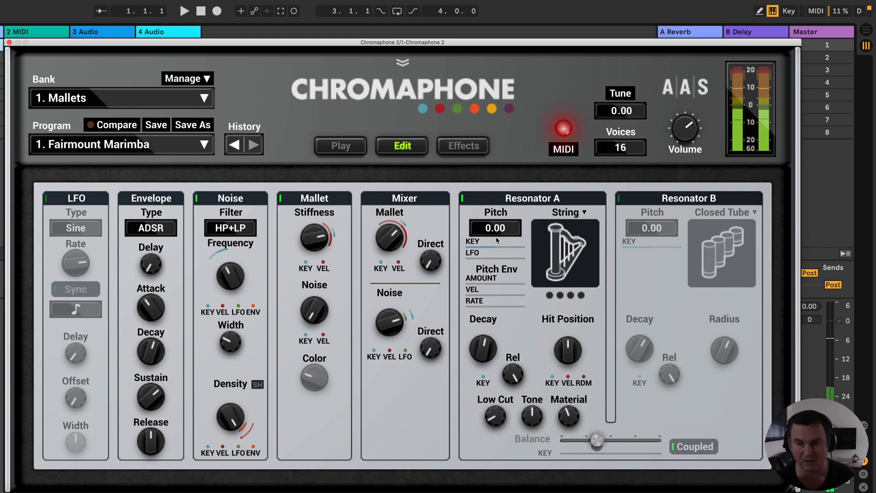
- Try full Key tracking on Resonator A's Pitch and return it to its middle setting
left_click_drag(492, 245, 525, 245)
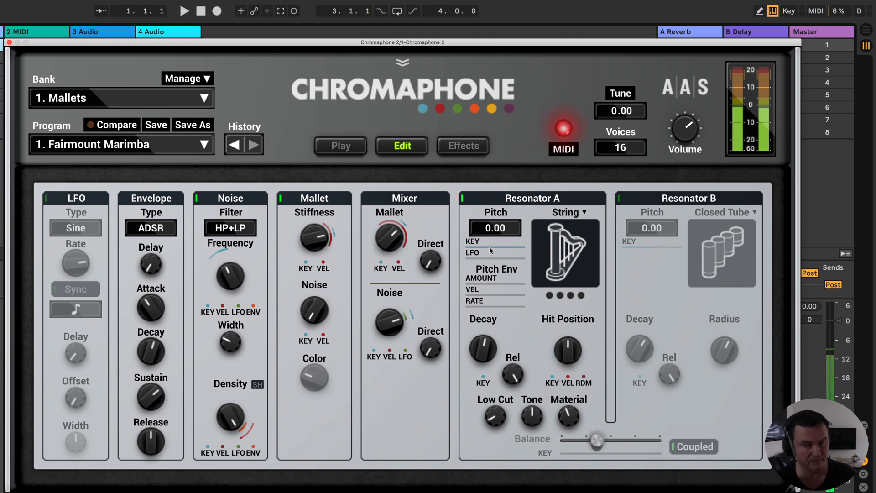
left_click_drag(489, 247, 489, 247)
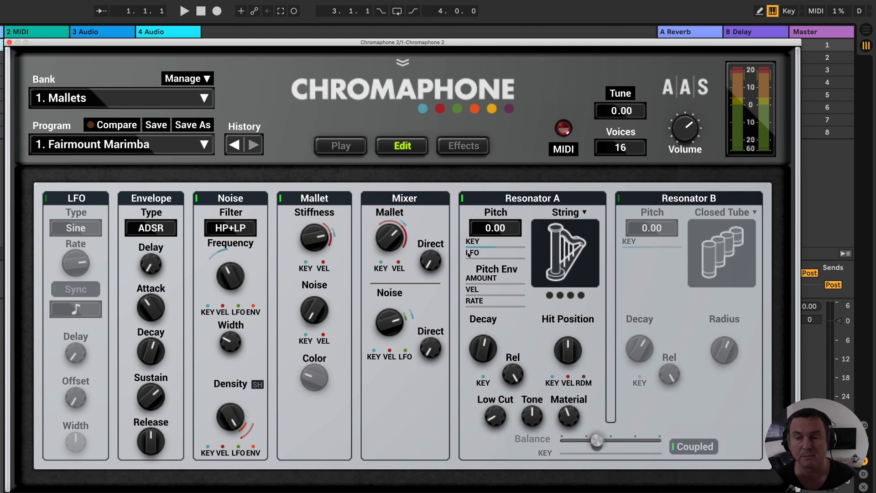
- Turn on the LFO, try it modulating Resonator A's Pitch at a changed Rate, and turn the LFO off
left_click(46, 199)
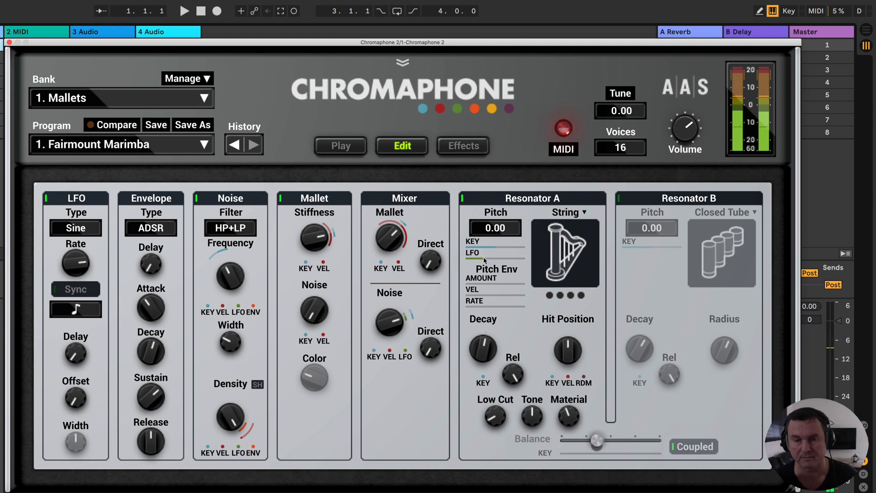
left_click_drag(477, 258, 490, 258)
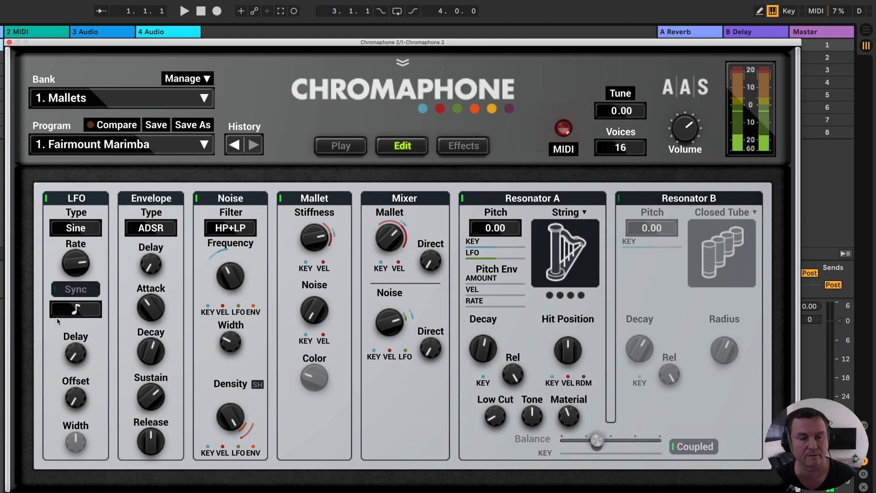
mouse_move(72, 264)
left_mouse_down()
mouse_move(73, 303)
mouse_move(76, 273)
left_mouse_up()
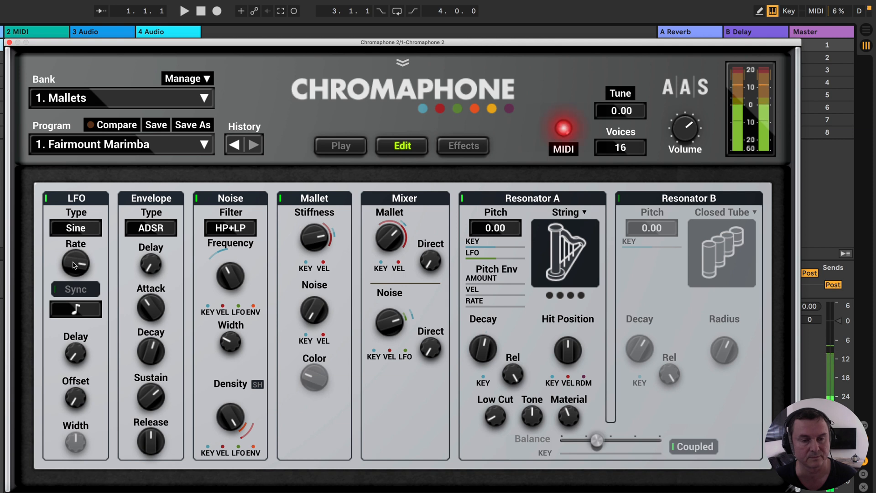
left_click(46, 198)
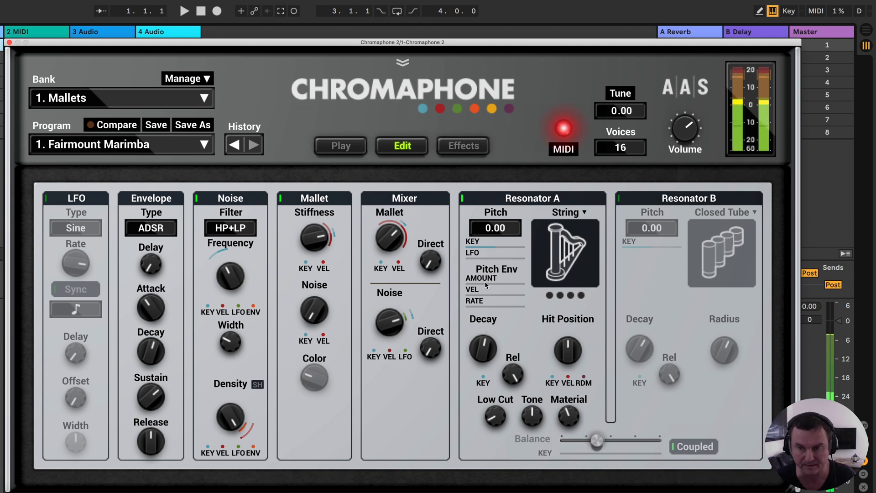
- Try negative and positive Amounts on Resonator A's pitch envelope, and raise the Pitch's Key tracking
left_click_drag(485, 282, 459, 283)
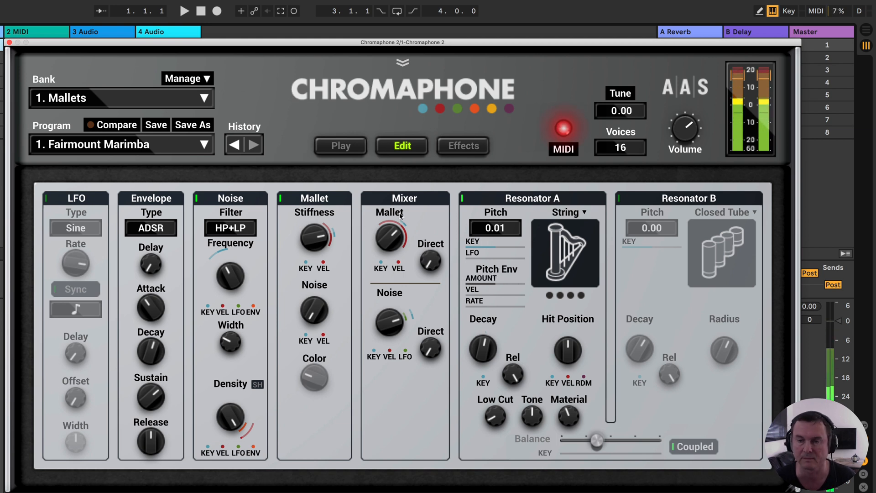
left_click_drag(495, 247, 507, 247)
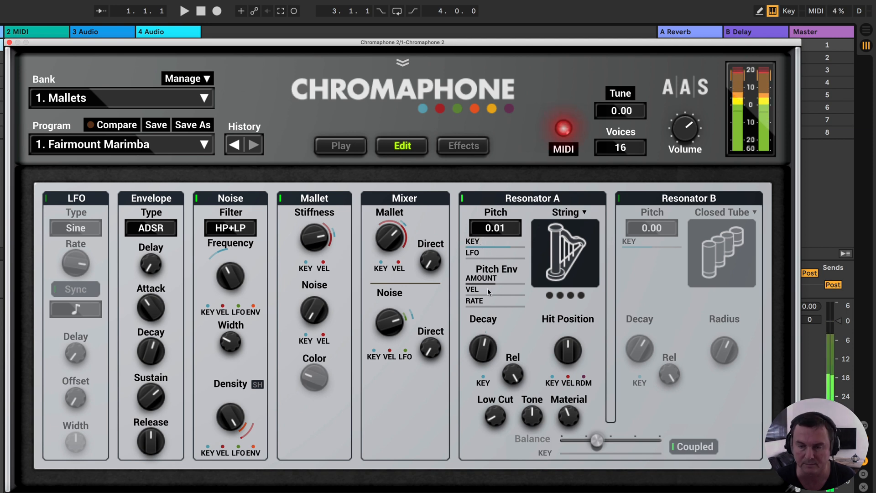
left_click_drag(489, 283, 525, 284)
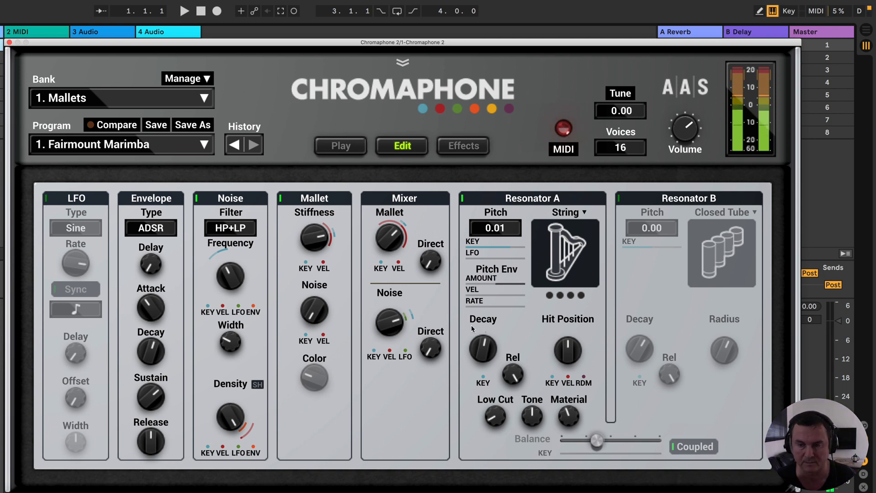
- Try the pitch envelope's Rate with negative and positive Amounts, including -0.57, and return both settings to zero
left_click_drag(485, 307, 485, 307)
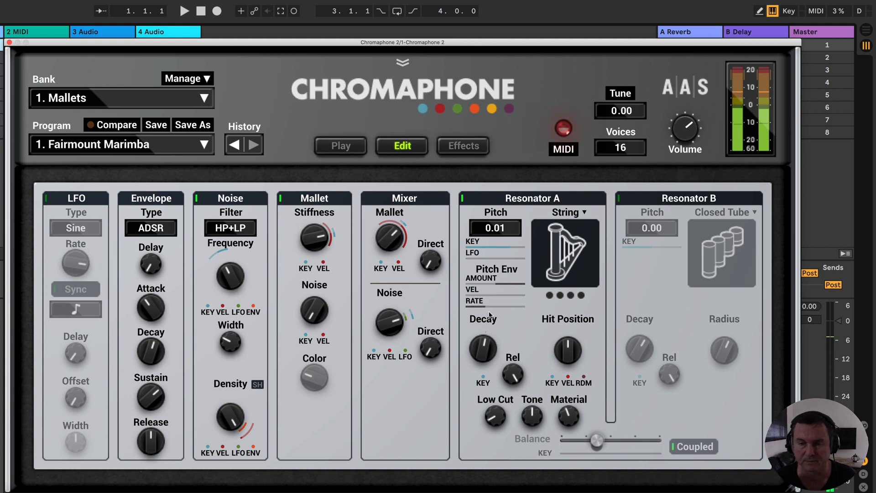
left_click_drag(503, 325, 502, 325)
left_click_drag(499, 281, 499, 281)
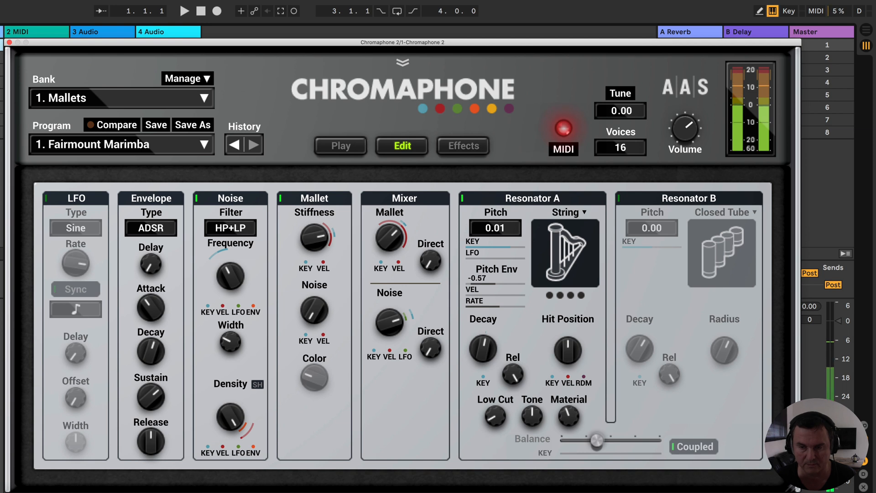
left_click_drag(472, 284, 524, 284)
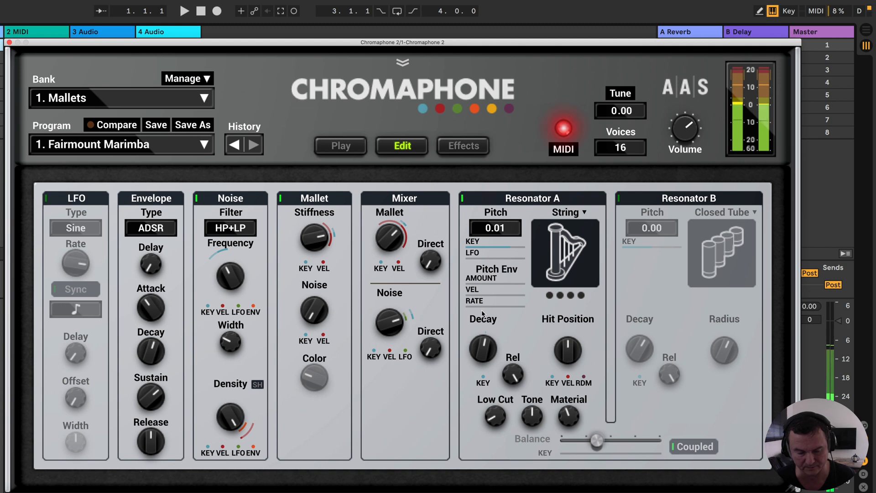
- Raise Resonator A's Decay, trying 4.00 s, and set the Decay's Key modulation to -2.00
left_click_drag(492, 349, 483, 327)
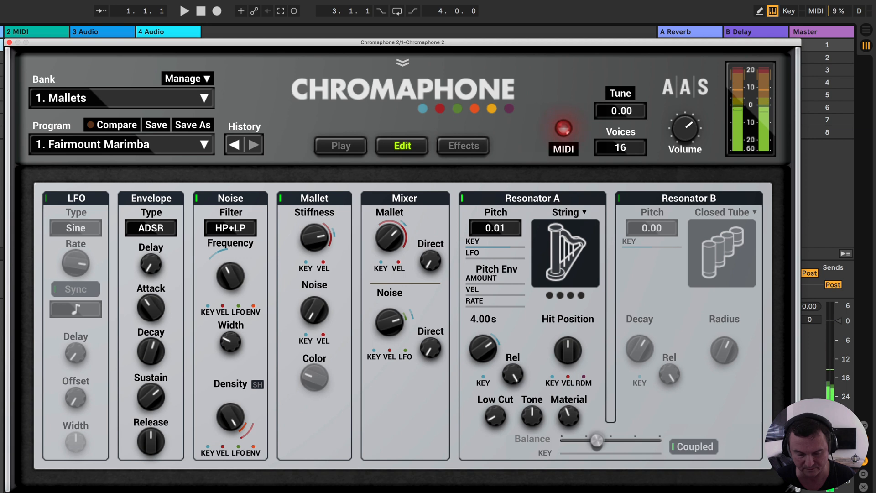
left_click_drag(483, 349, 484, 319)
left_click(484, 349)
mouse_move(482, 361)
left_mouse_down()
mouse_move(482, 379)
mouse_move(482, 354)
left_mouse_up()
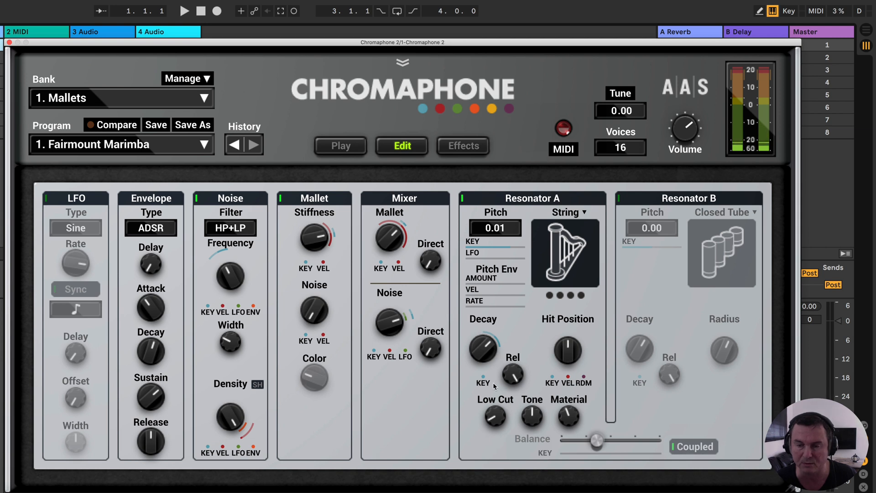
mouse_move(486, 382)
left_mouse_down()
mouse_move(487, 369)
mouse_move(487, 395)
left_mouse_up()
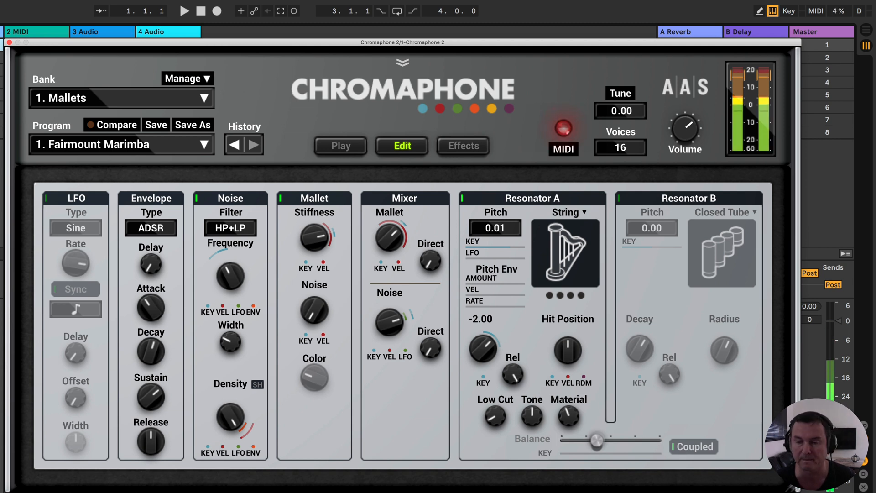
- Raise the Amount and Rate of Resonator A's pitch envelope, and check the Decay's Key modulation
left_click_drag(499, 283, 519, 284)
left_click_drag(467, 307, 478, 306)
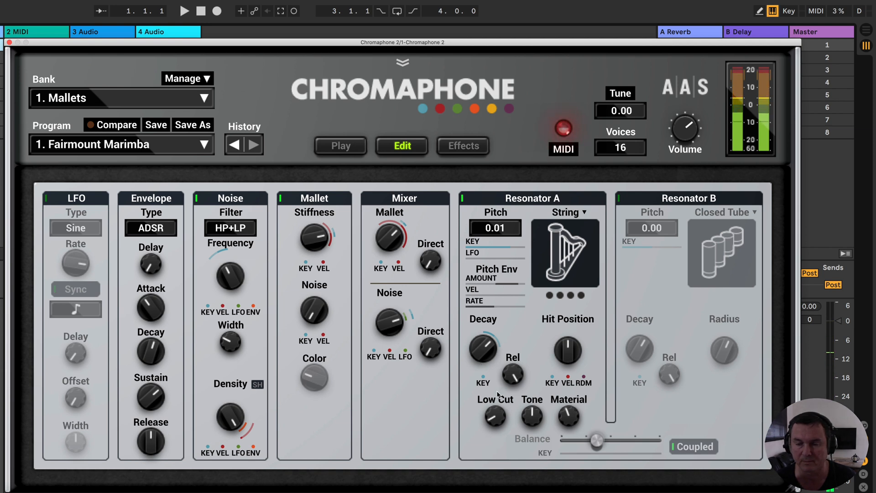
left_click(483, 378)
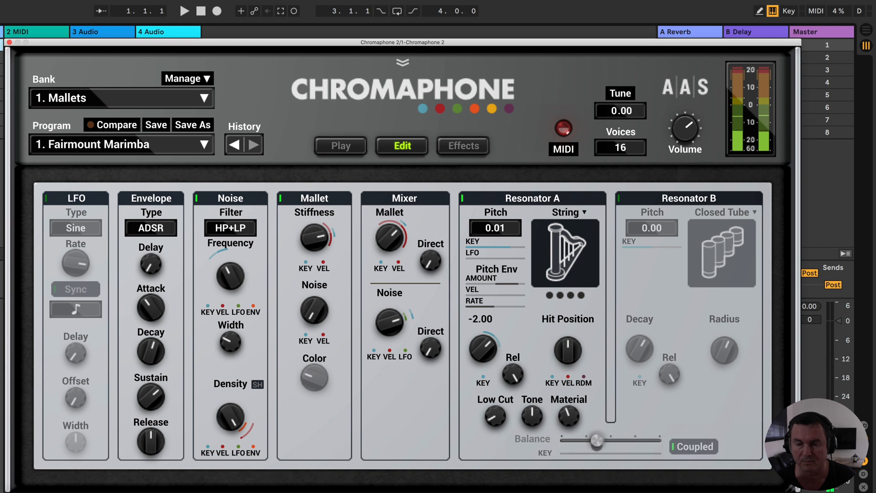
- Try the Decay's Key modulation at 2.00 and -2.00 on Resonator A, reset it to zero, and turn its Release to mid position
left_click_drag(483, 377, 484, 332)
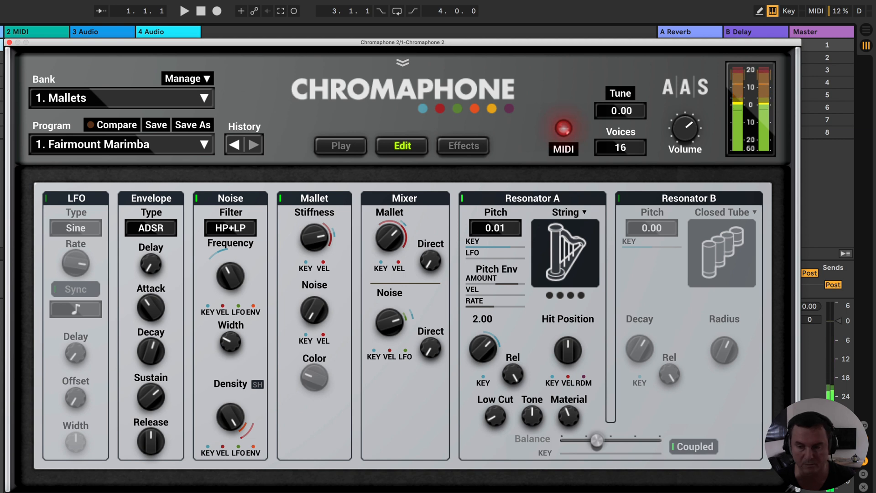
left_click_drag(483, 381, 483, 425)
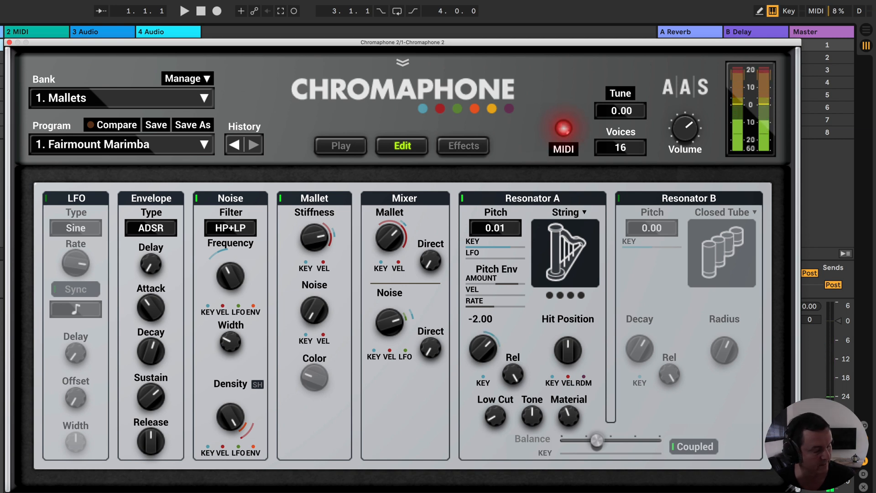
left_click_drag(484, 425, 483, 375)
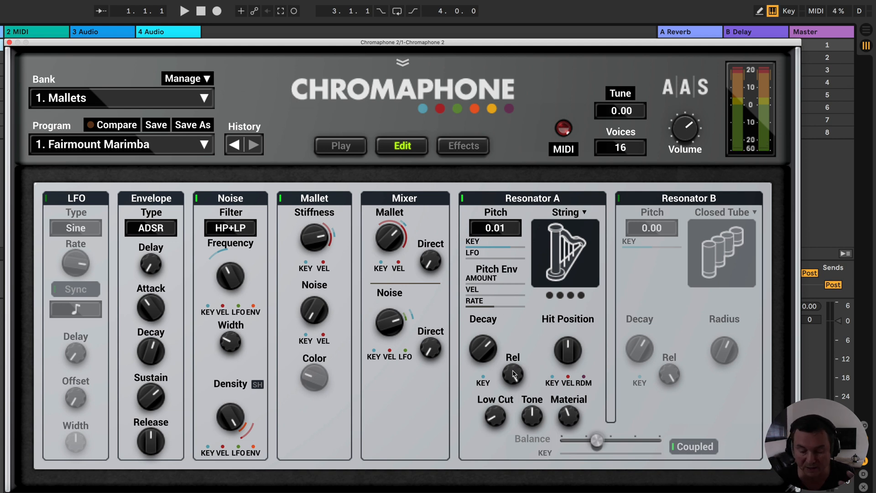
left_click_drag(515, 374, 514, 399)
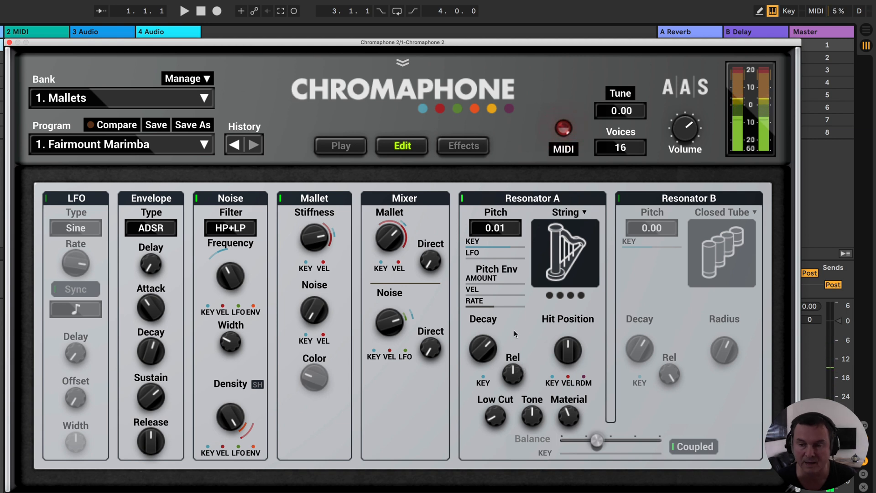
- Try Resonator A's Material at several settings, including 0.00, -2.62 and 1.00, and leave it around its mid position
mouse_move(571, 419)
left_mouse_down()
mouse_move(570, 411)
mouse_move(570, 431)
mouse_move(572, 419)
left_mouse_up()
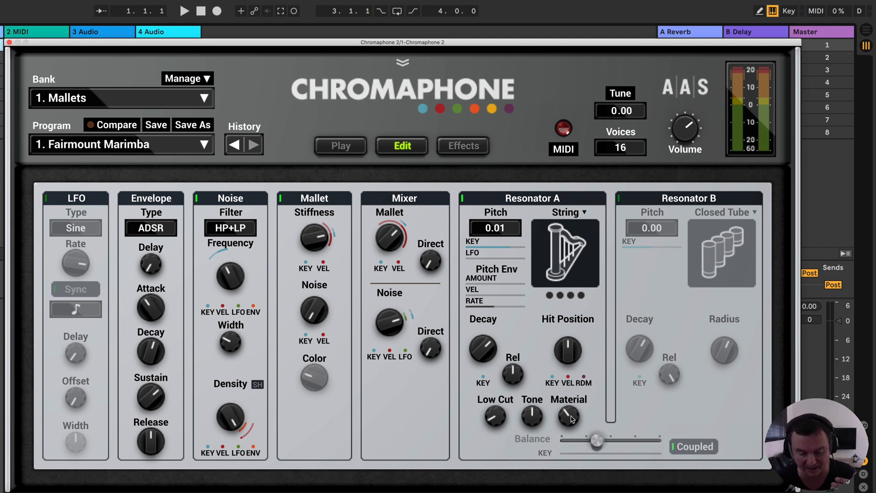
left_click_drag(570, 414, 570, 415)
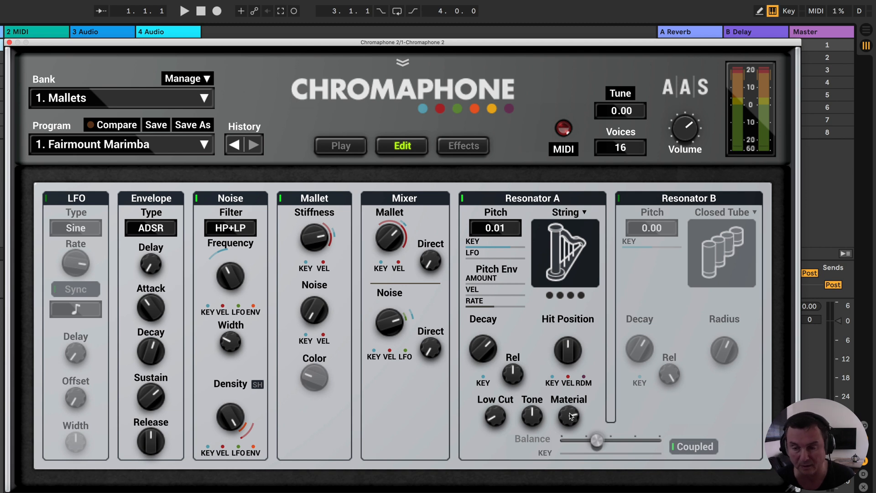
left_click(569, 415)
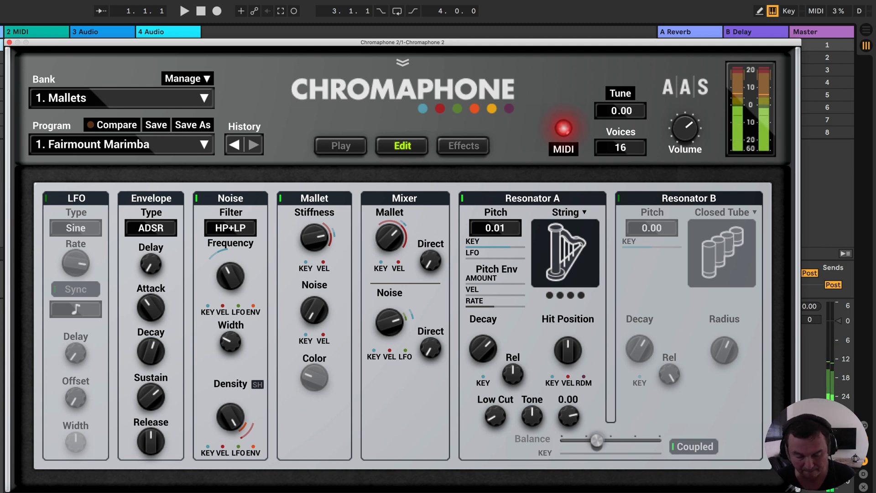
left_click_drag(569, 415, 569, 436)
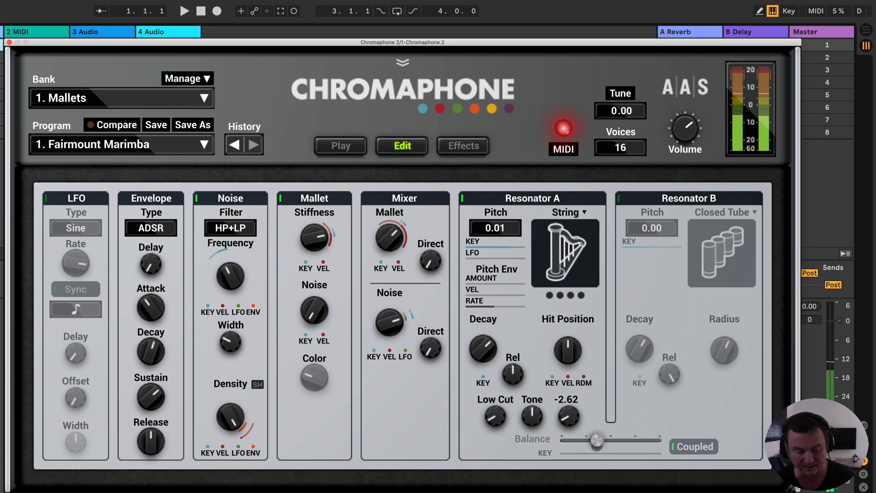
left_click_drag(569, 436, 569, 407)
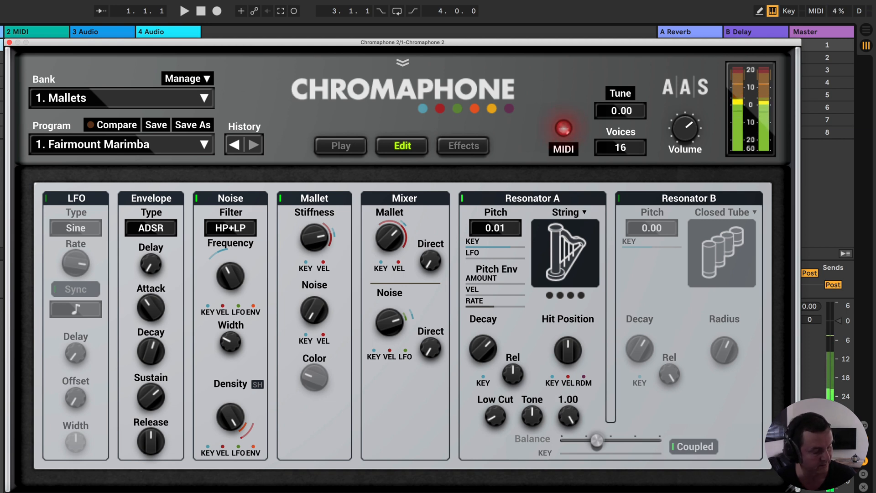
left_click_drag(569, 407, 569, 422)
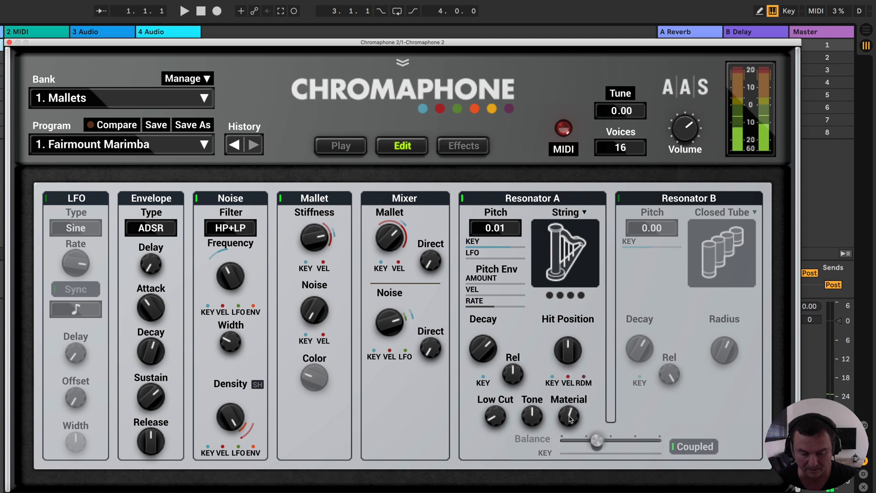
- Try a lower Tone on Resonator A, return it to 0.0 dB/oct, and turn down the Low Cut
mouse_move(533, 419)
left_mouse_down()
mouse_move(533, 412)
mouse_move(533, 420)
left_mouse_up()
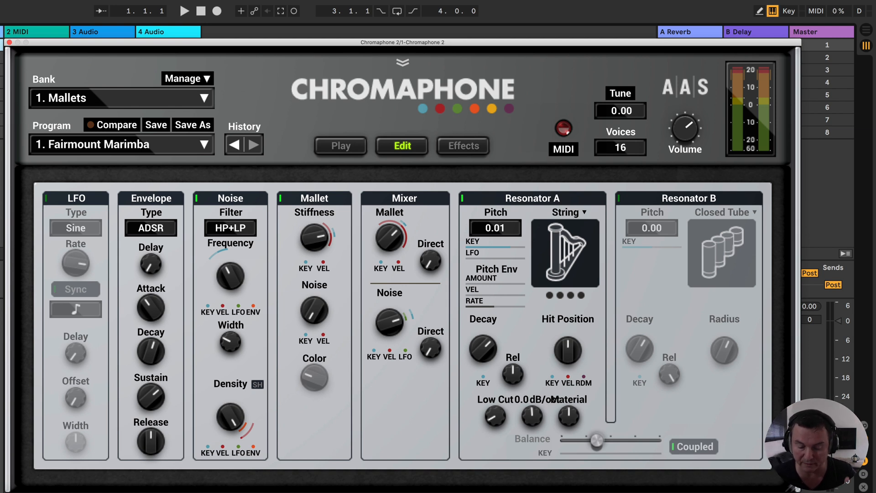
left_click_drag(533, 420, 533, 419)
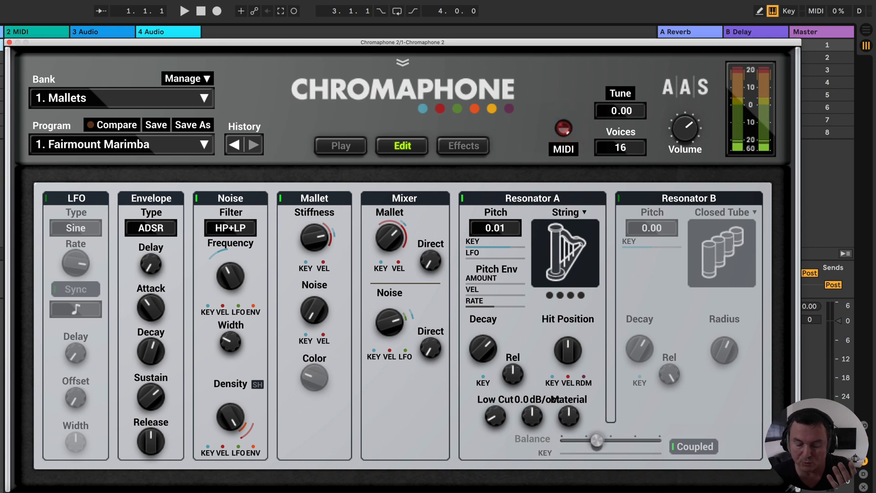
left_click_drag(533, 417, 532, 471)
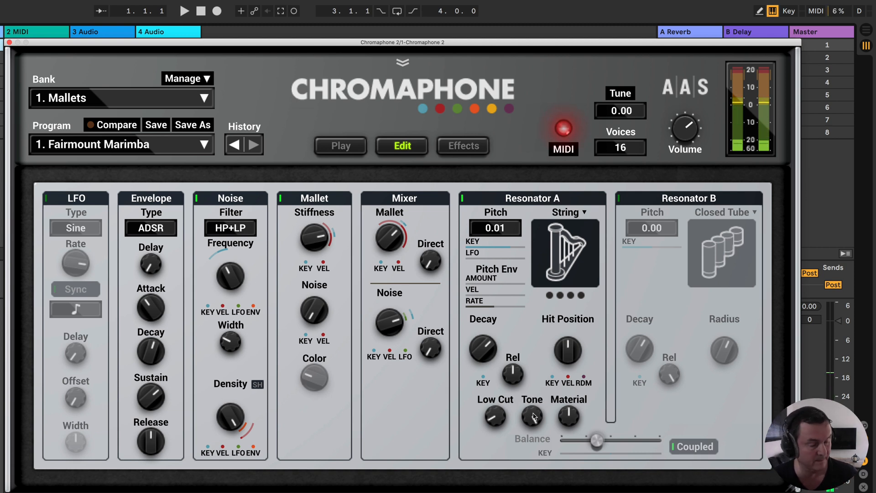
mouse_move(534, 416)
left_mouse_down()
mouse_move(534, 388)
mouse_move(534, 416)
left_mouse_up()
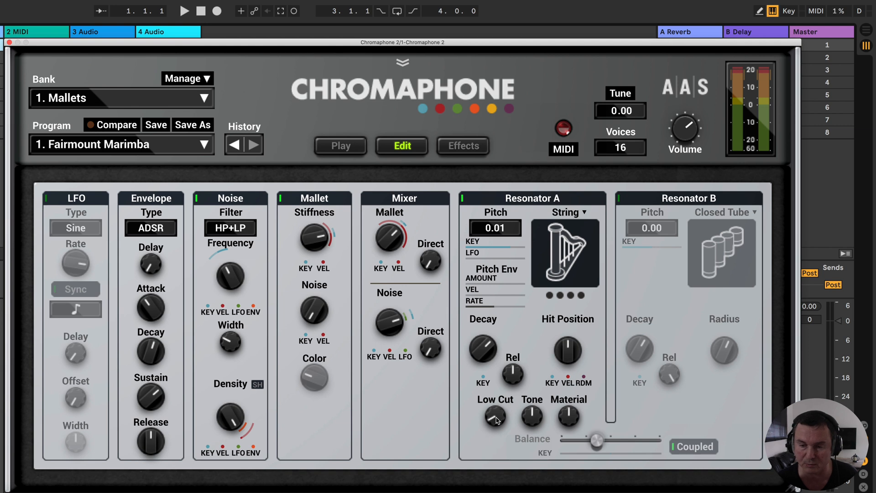
mouse_move(496, 419)
left_mouse_down()
mouse_move(495, 378)
mouse_move(496, 422)
left_mouse_up()
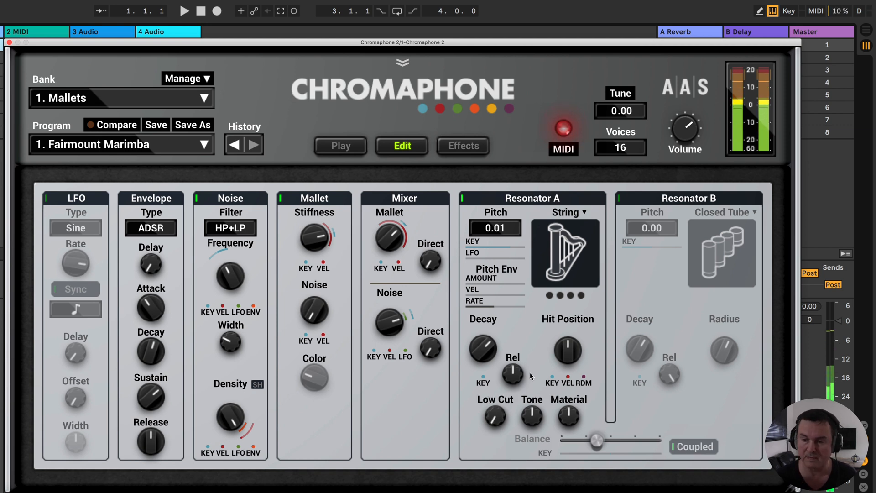
- Try Resonator A's Hit Position at low settings and raise it to a high setting
mouse_move(569, 351)
left_mouse_down()
mouse_move(568, 330)
mouse_move(568, 371)
mouse_move(568, 329)
mouse_move(569, 372)
mouse_move(569, 338)
left_mouse_up()
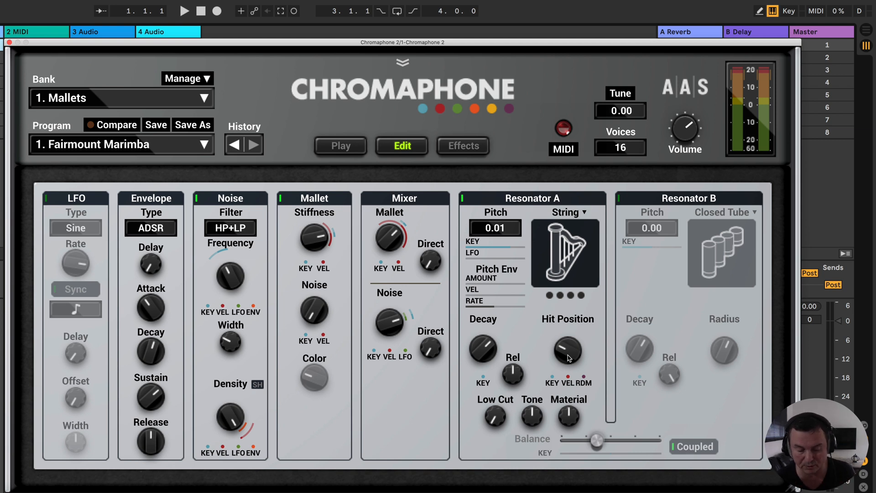
mouse_move(569, 348)
left_mouse_down()
mouse_move(569, 336)
mouse_move(569, 360)
left_mouse_up()
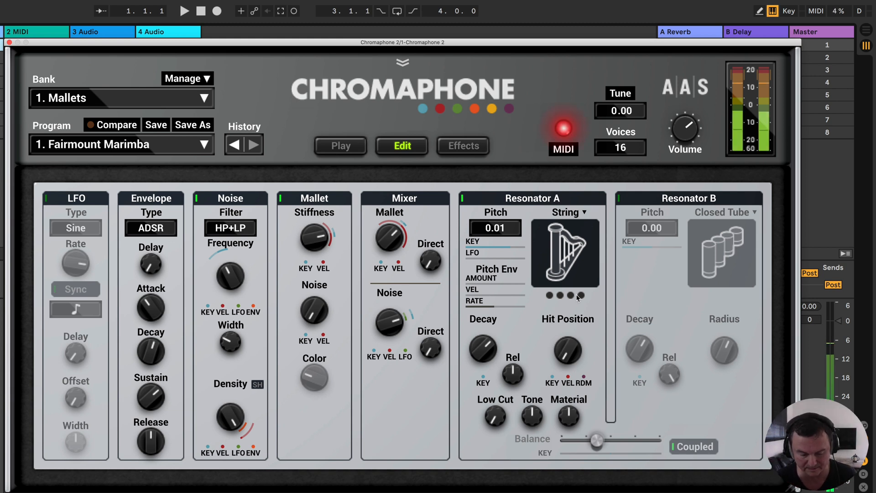
left_click_drag(568, 350, 568, 319)
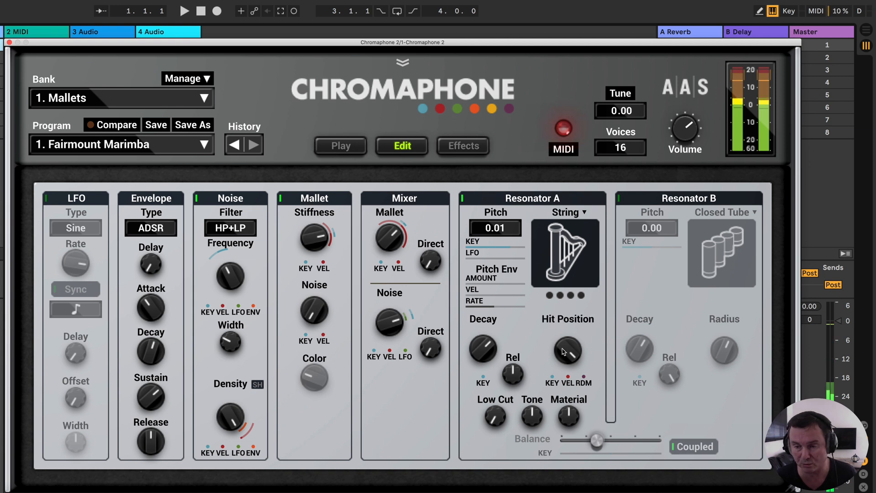
- Try Closed Tube as Resonator A's type and change it to Open Tube
left_click(565, 214)
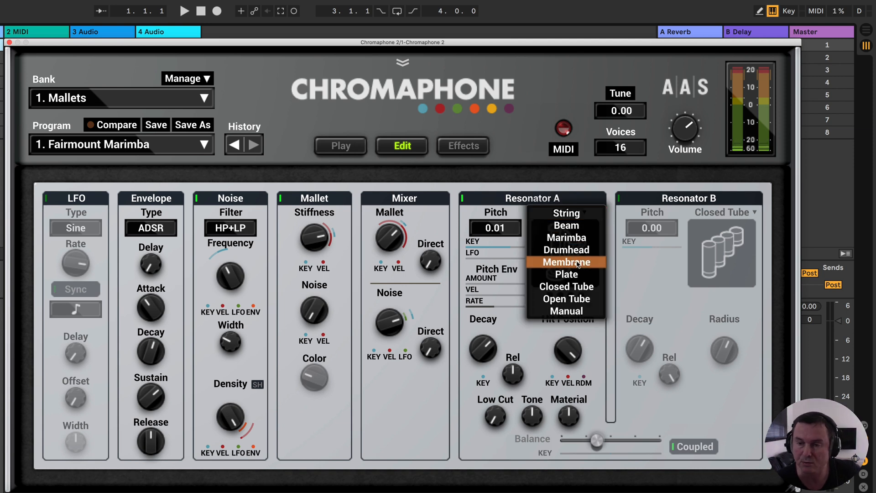
left_click(567, 286)
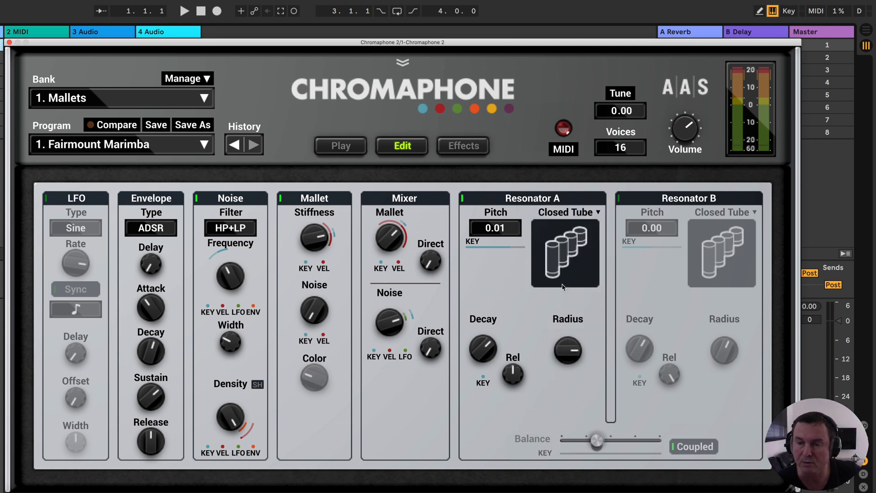
left_click(560, 216)
left_click(565, 227)
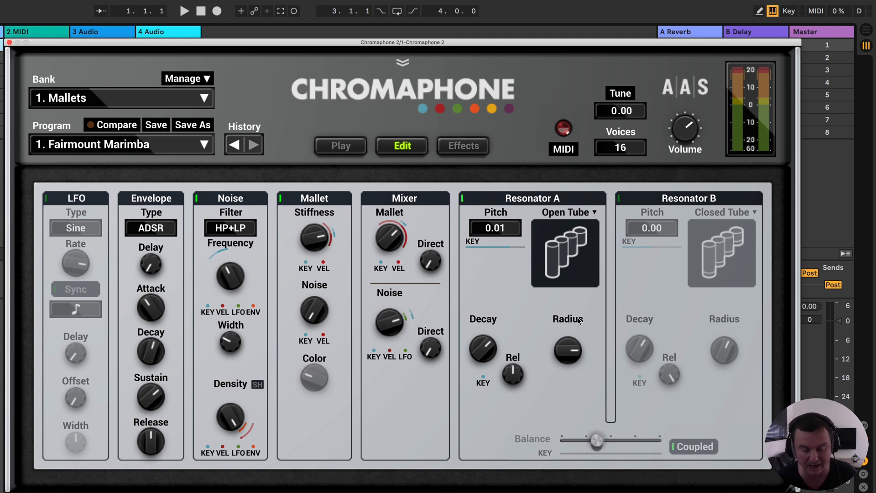
- Adjust the open tube's Radius on Resonator A and raise its Release
mouse_move(569, 351)
left_mouse_down()
mouse_move(569, 341)
mouse_move(569, 379)
mouse_move(569, 320)
mouse_move(569, 405)
mouse_move(569, 331)
mouse_move(569, 342)
left_mouse_up()
left_click_drag(487, 347, 519, 380)
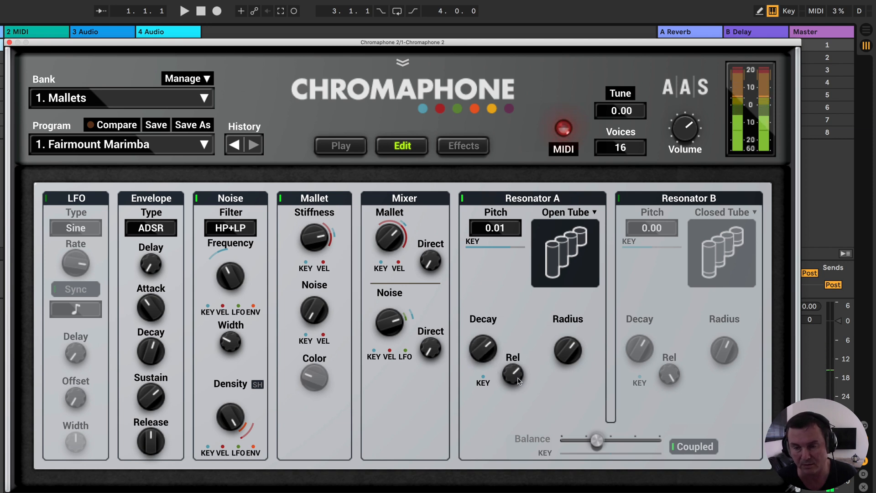
mouse_move(569, 350)
left_mouse_down()
mouse_move(569, 328)
mouse_move(569, 351)
left_mouse_up()
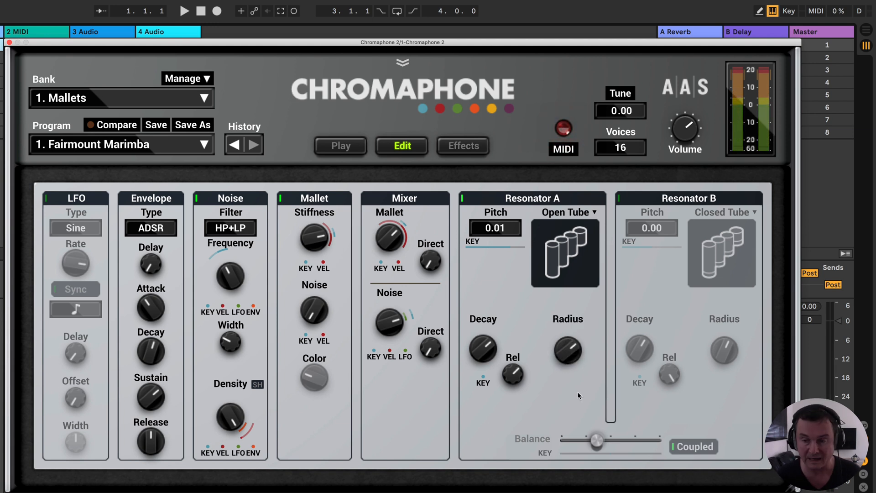
- Enable Resonator B, uncouple the two resonators, and shift the Balance fully to Resonator B
left_click(619, 199)
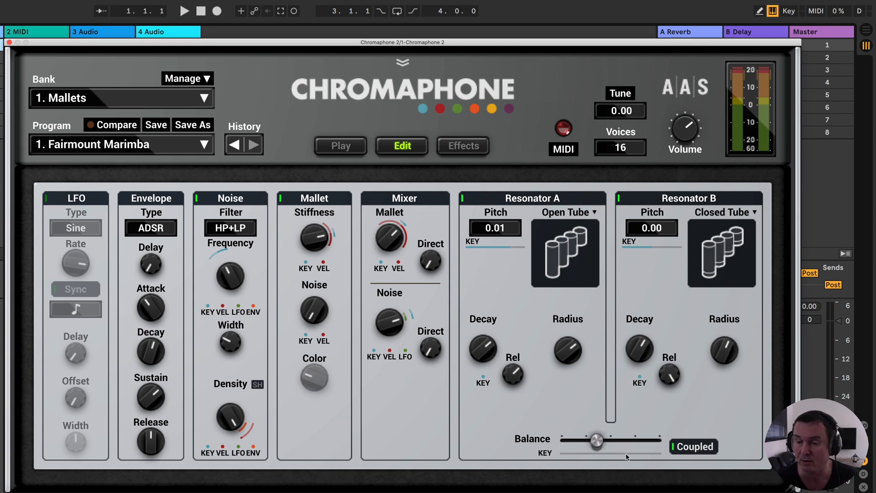
left_click(597, 440)
left_click_drag(597, 440, 659, 440)
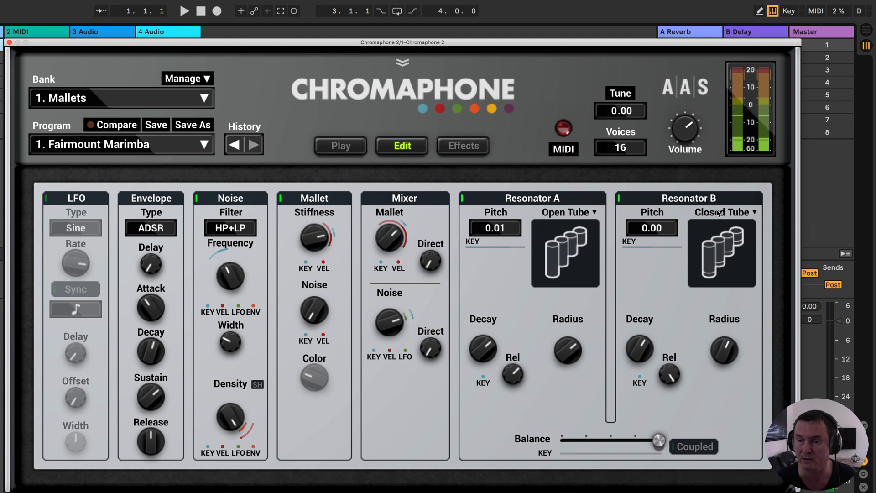
- Try Marimba as Resonator B's type and change it to String
left_click(718, 234)
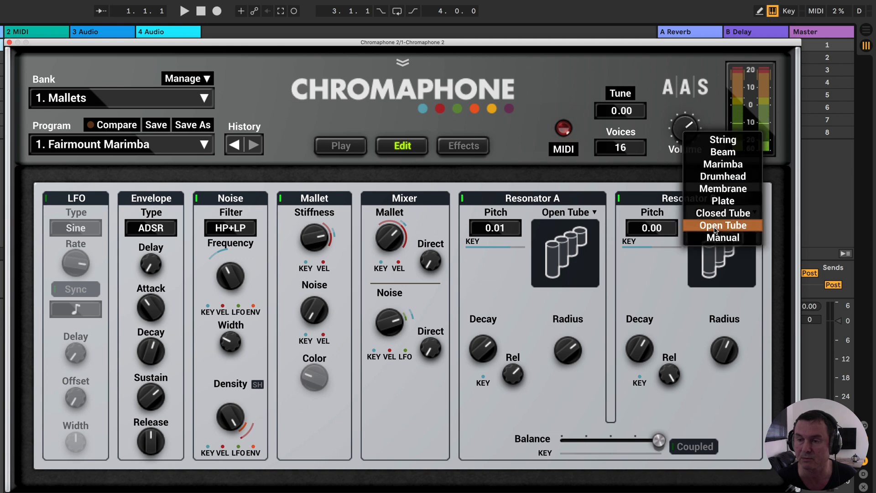
left_click(712, 164)
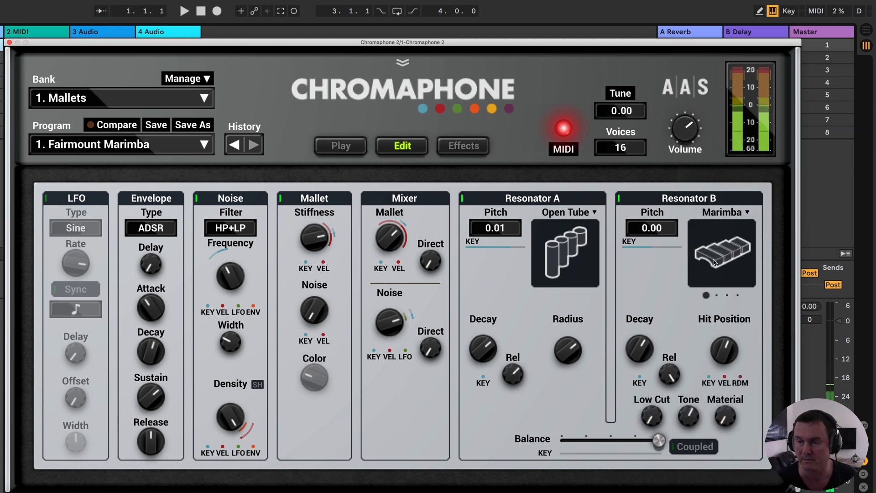
left_click(716, 221)
left_click(716, 188)
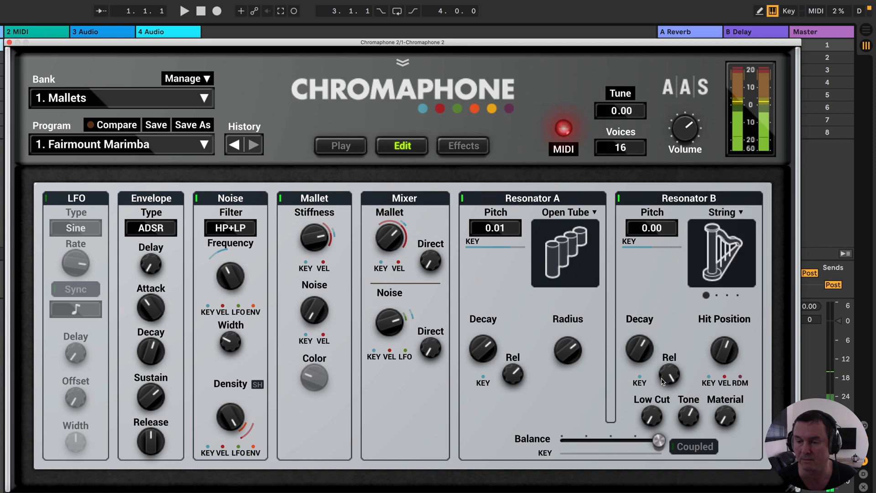
- Bring the Balance back near the middle and compare the resonators coupled and uncoupled, leaving Coupled on
left_click_drag(657, 439, 612, 440)
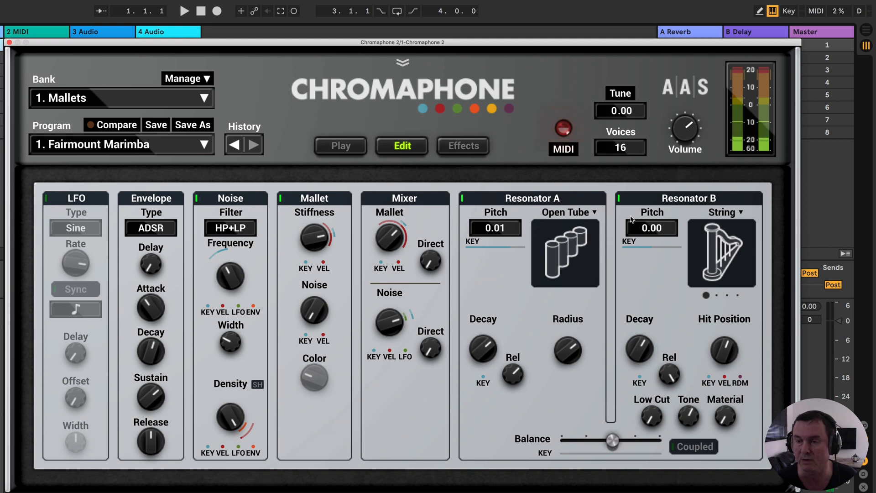
left_click(674, 452)
mouse_move(611, 443)
left_mouse_down()
mouse_move(642, 441)
mouse_move(616, 441)
left_mouse_up()
left_click(673, 447)
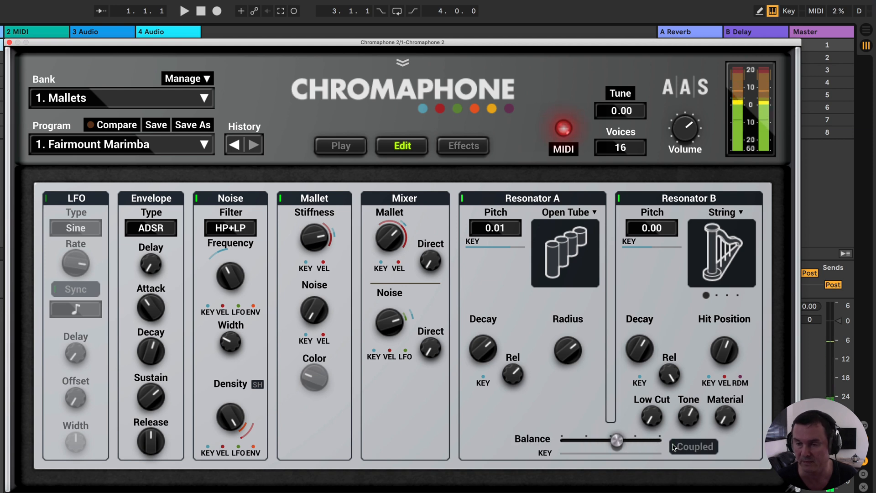
left_click(673, 447)
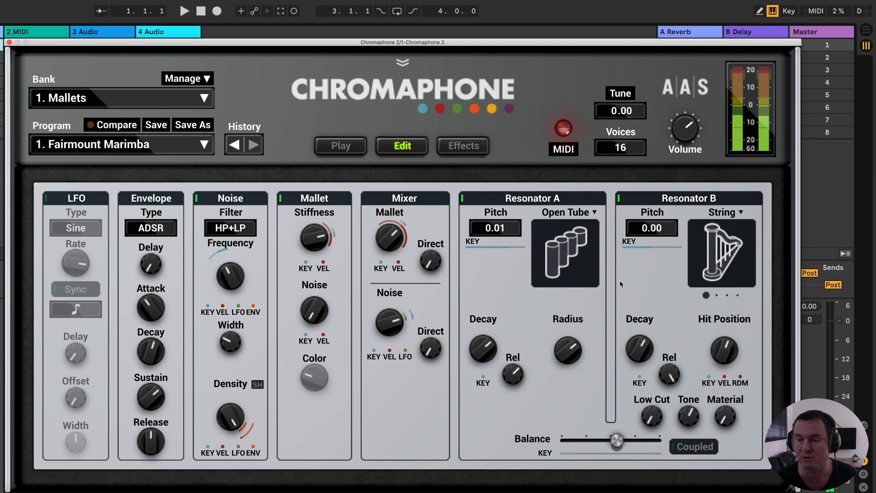
left_click(674, 449)
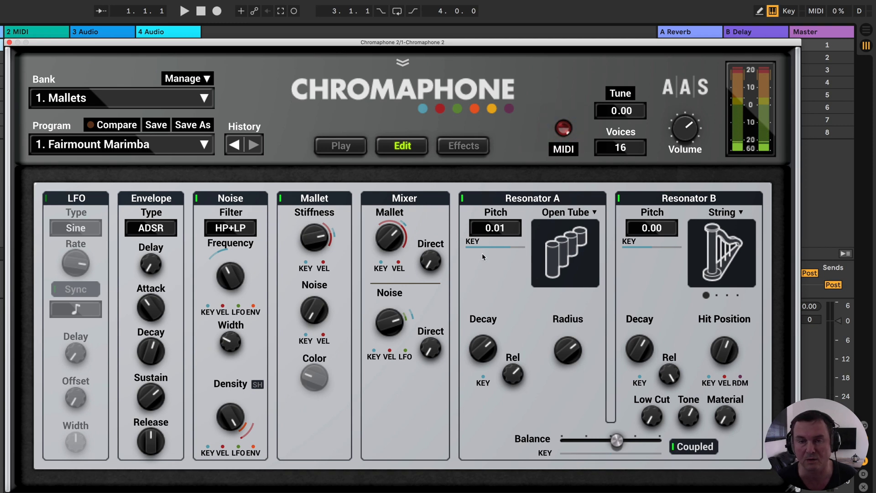
- Check the coupled resonator diagram on the Play page, return to the Edit page, and set the Balance to the middle
left_click(354, 148)
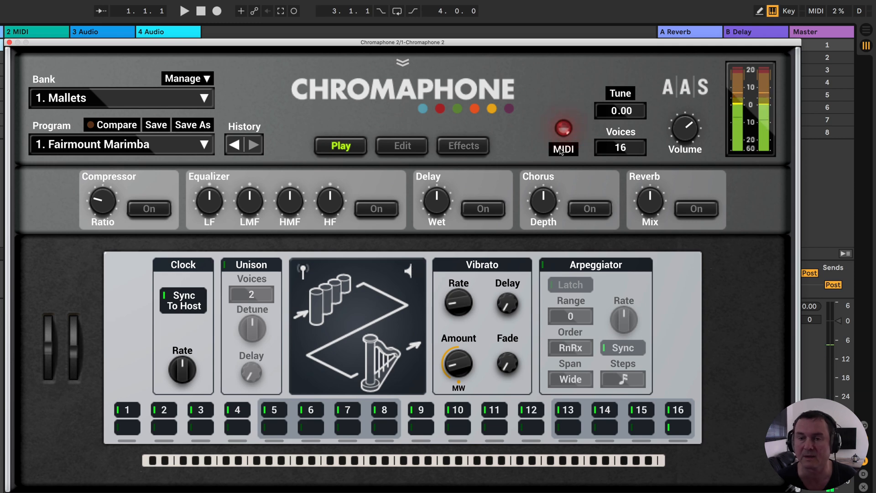
left_click(403, 145)
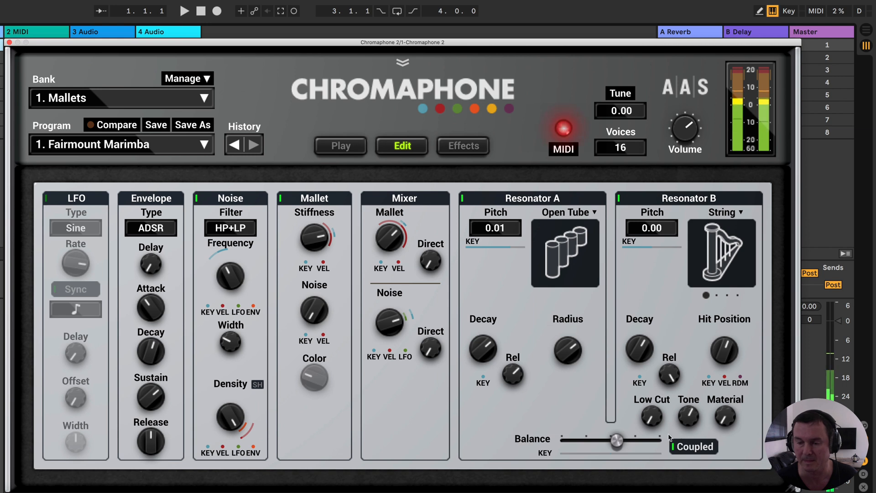
mouse_move(617, 439)
left_mouse_down()
mouse_move(586, 439)
mouse_move(610, 440)
left_mouse_up()
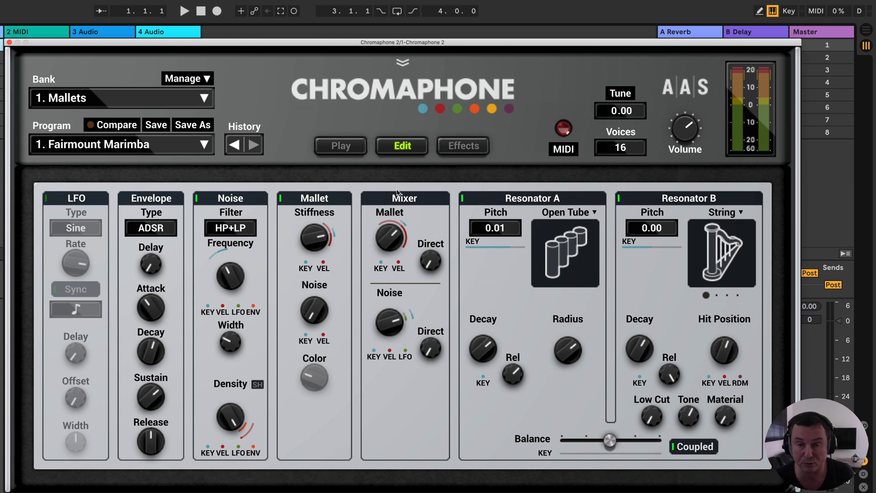
- Turn off the Noise source and Resonator B, and change Resonator A's type to String
mouse_move(391, 238)
left_mouse_down()
mouse_move(391, 263)
mouse_move(391, 242)
left_mouse_up()
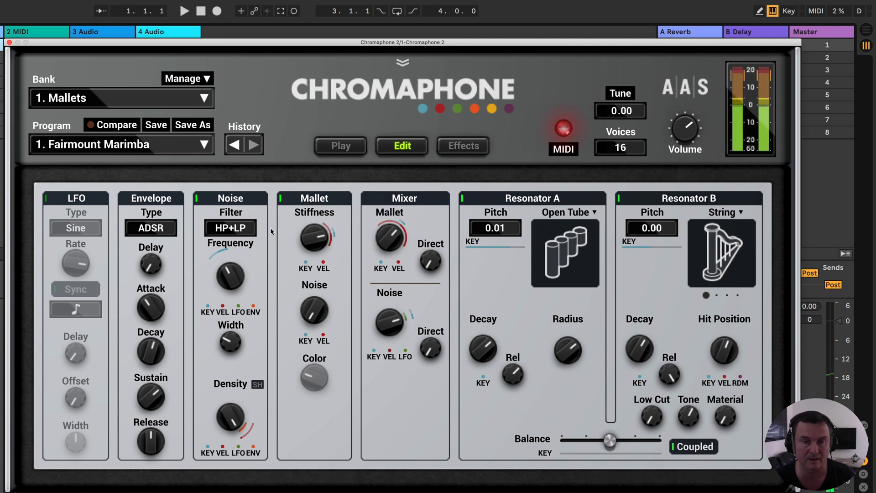
left_click(196, 198)
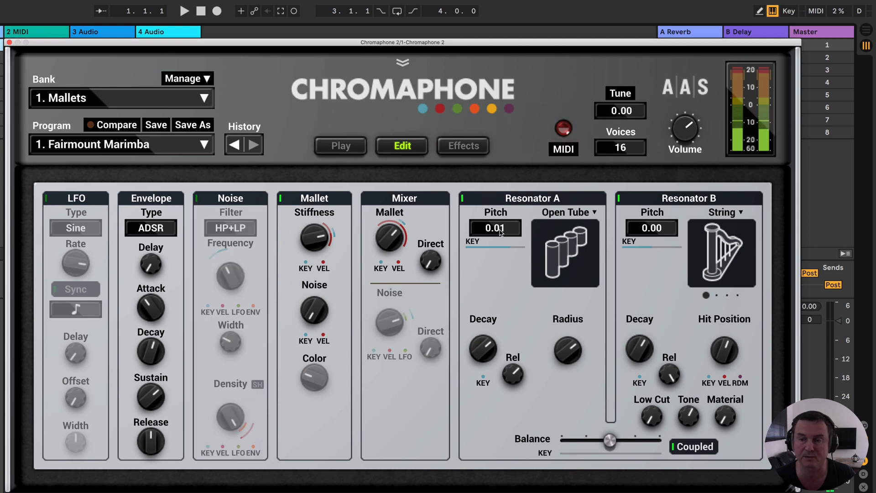
left_click(619, 199)
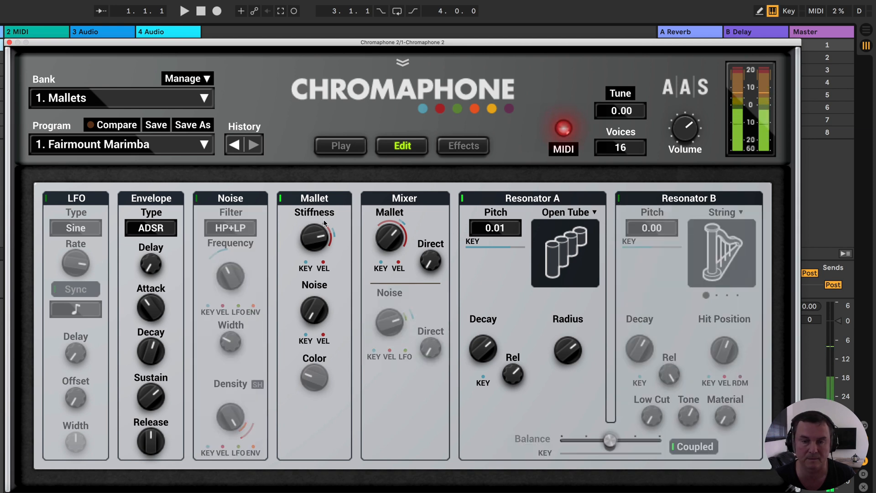
mouse_move(382, 236)
left_mouse_down()
mouse_move(382, 250)
mouse_move(382, 230)
mouse_move(379, 237)
left_mouse_up()
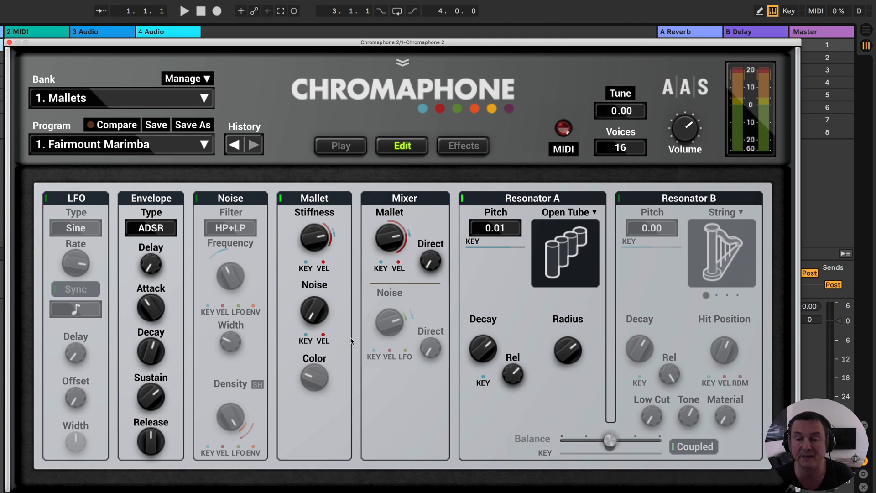
left_click(572, 214)
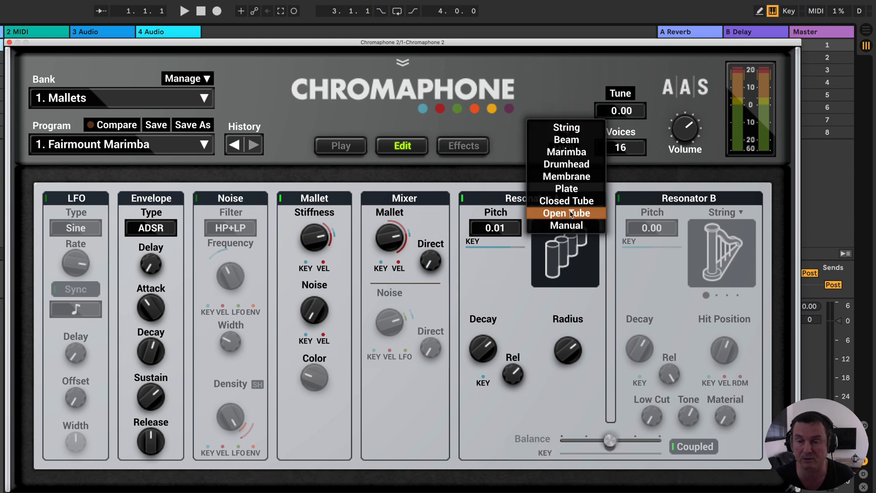
left_click(569, 130)
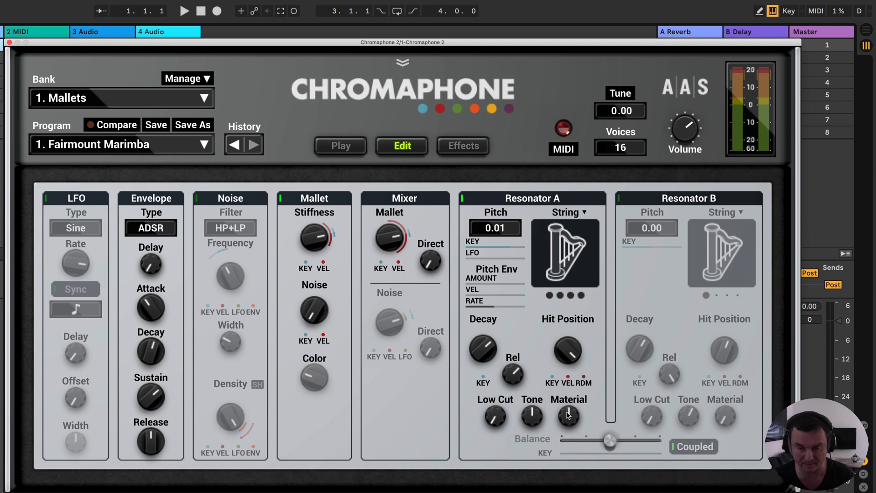
- Lower the mallet's Stiffness and try out a wider velocity modulation range on it before narrowing it again
mouse_move(314, 238)
left_mouse_down()
mouse_move(314, 278)
mouse_move(315, 226)
mouse_move(304, 274)
mouse_move(305, 249)
left_mouse_up()
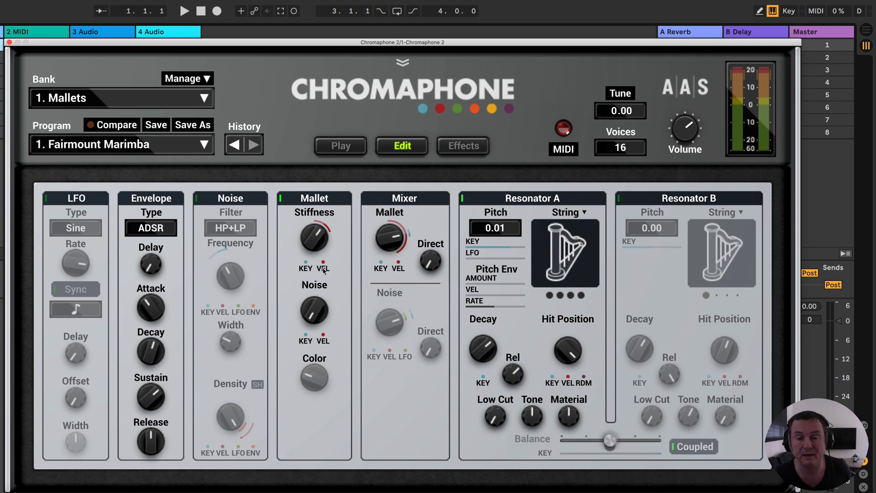
left_click_drag(324, 264, 323, 221)
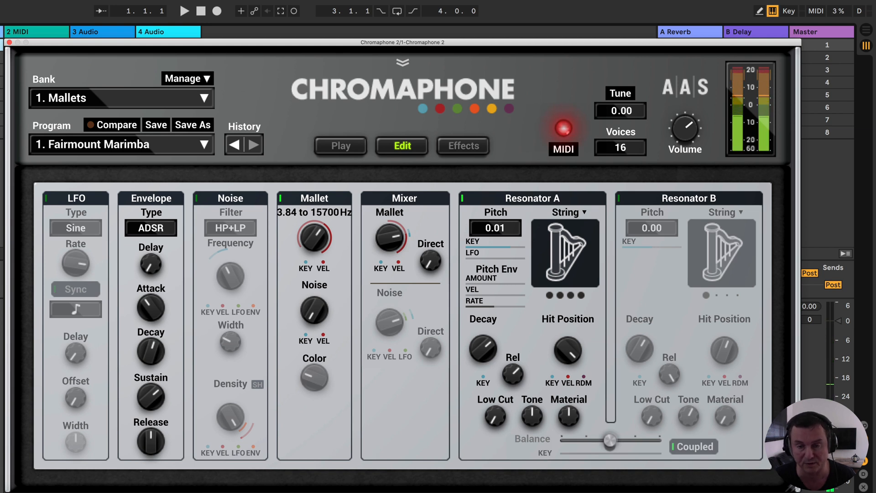
mouse_move(323, 265)
left_mouse_down()
mouse_move(324, 293)
mouse_move(323, 282)
left_mouse_up()
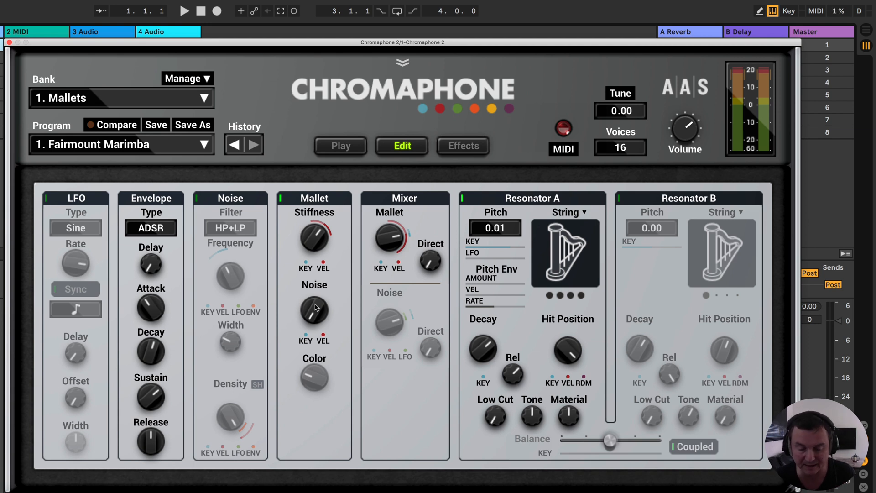
- Audition the mallet's Noise and Color at different amounts, leaving Color high and Noise slightly below the middle
left_click_drag(313, 320, 316, 256)
left_click_drag(305, 338, 304, 336)
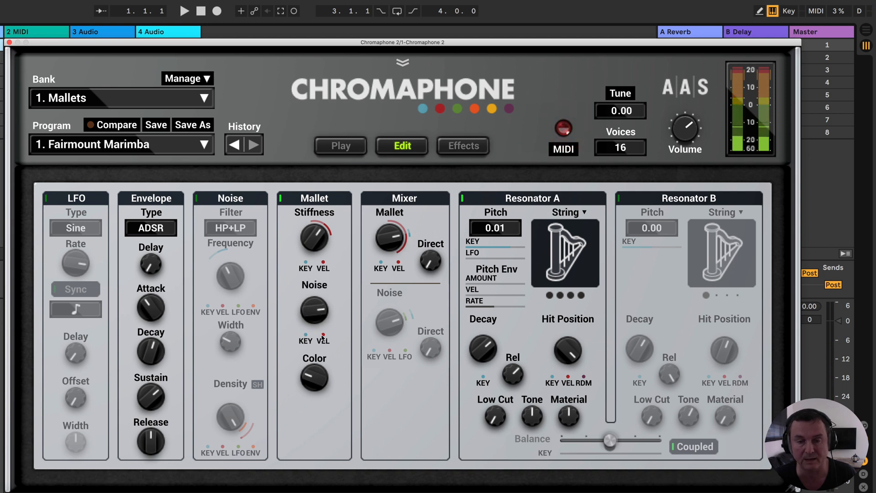
mouse_move(315, 312)
left_mouse_down()
mouse_move(315, 339)
mouse_move(315, 327)
left_mouse_up()
left_click_drag(319, 377, 319, 306)
left_click_drag(314, 378, 314, 404)
left_click_drag(314, 310, 314, 333)
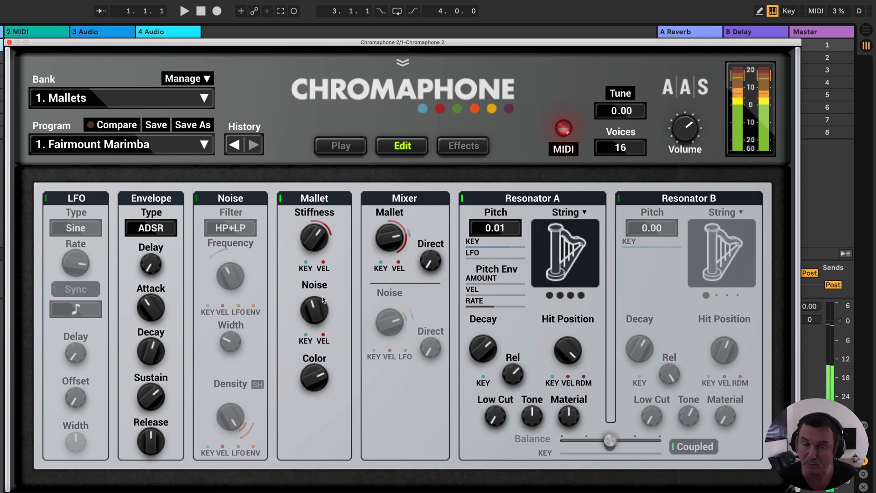
- Switch the sound source from Mallet to Noise and set the noise Filter to Off
left_click(281, 200)
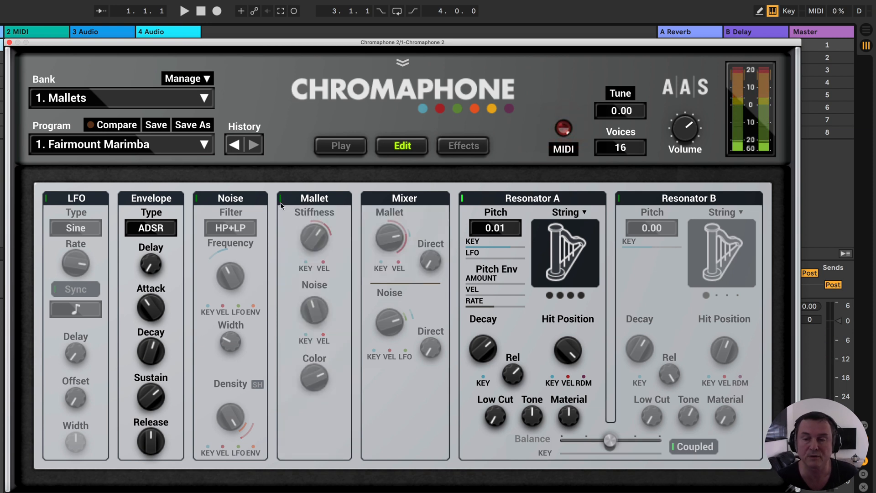
left_click(196, 199)
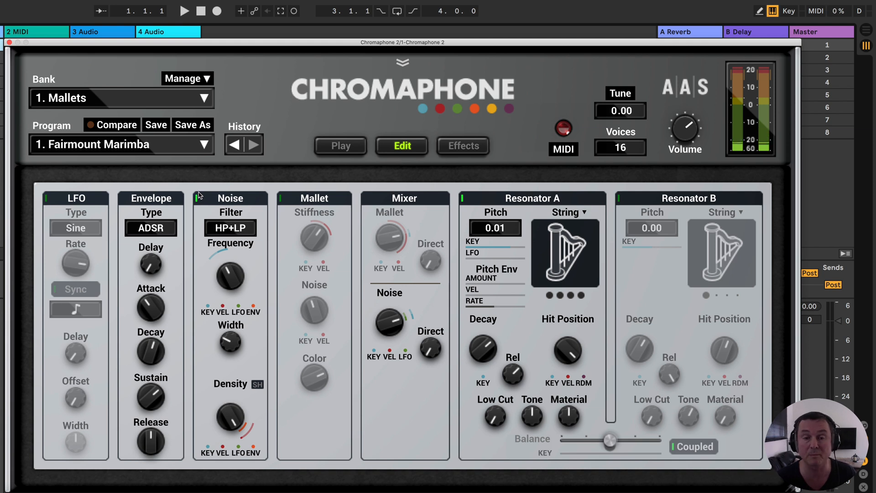
left_click(239, 231)
left_click(232, 179)
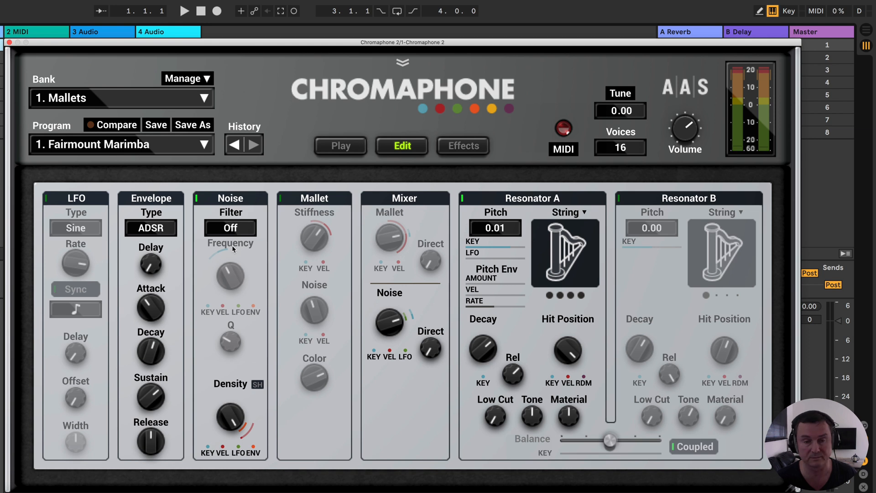
- Audition the noise source with the LP, HP and BP filters while adjusting the filter Frequency to around the middle
left_click(236, 231)
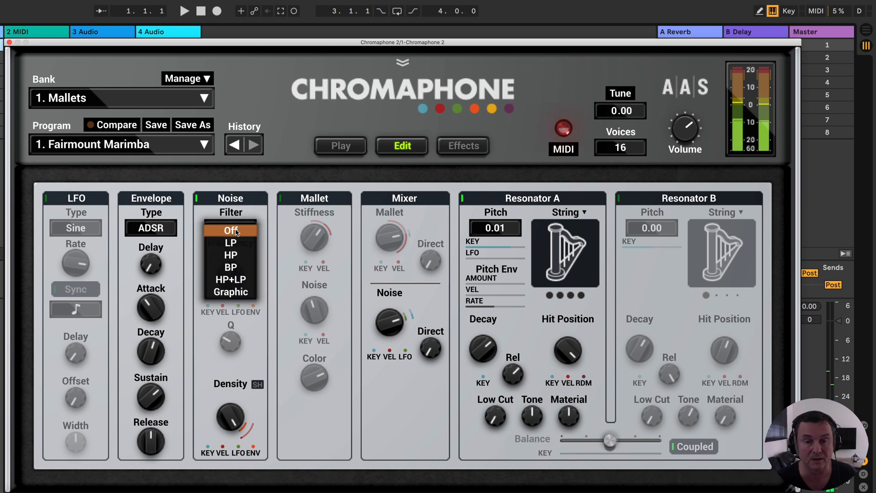
left_click(238, 243)
mouse_move(231, 276)
left_mouse_down()
mouse_move(230, 249)
mouse_move(230, 276)
left_mouse_up()
left_click(231, 228)
left_click(235, 243)
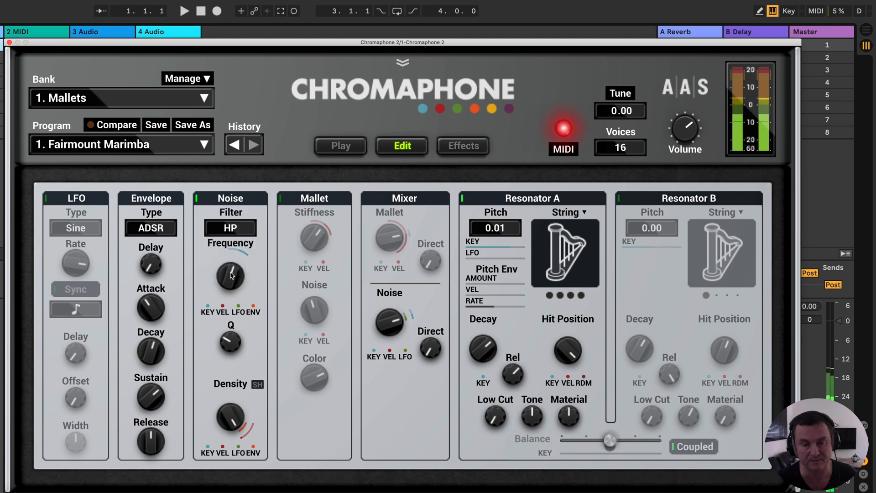
left_click(231, 228)
left_click(237, 243)
mouse_move(234, 266)
left_mouse_down()
mouse_move(234, 274)
mouse_move(234, 255)
left_mouse_up()
- Compare the noise source with HP filtering and with the filter Off, and raise Q with the BP filter
left_click(233, 228)
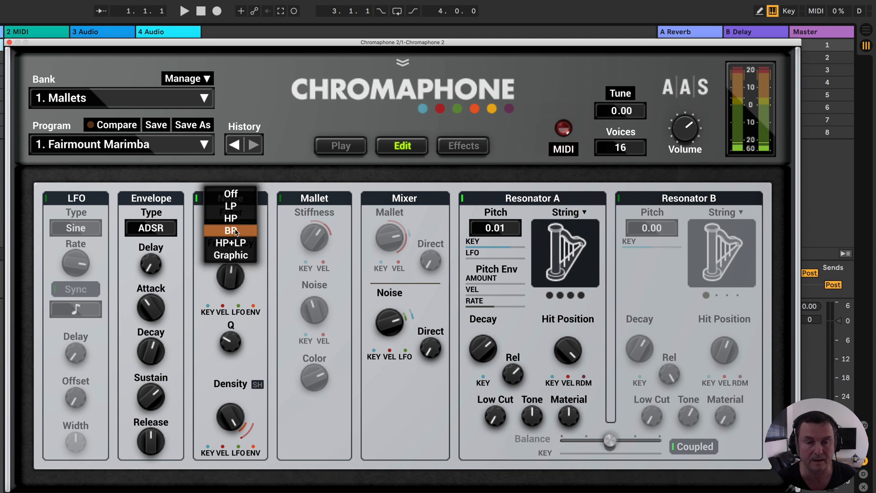
left_click(237, 218)
left_click(235, 223)
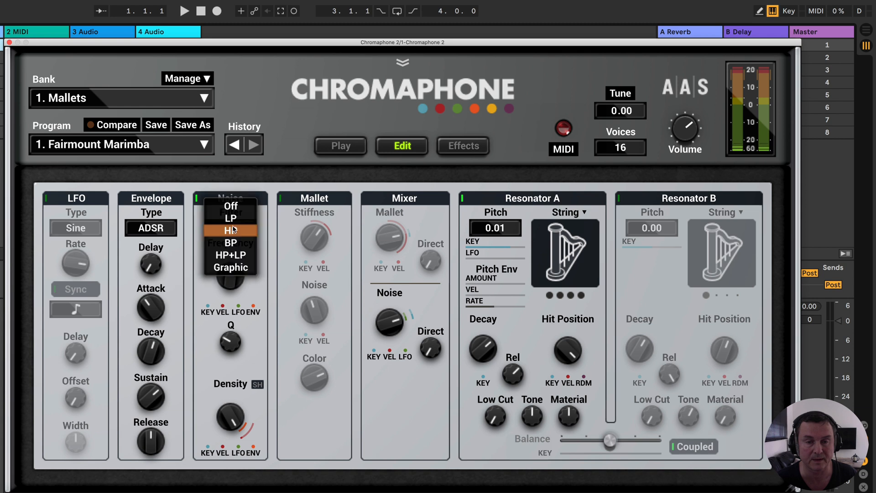
left_click(235, 207)
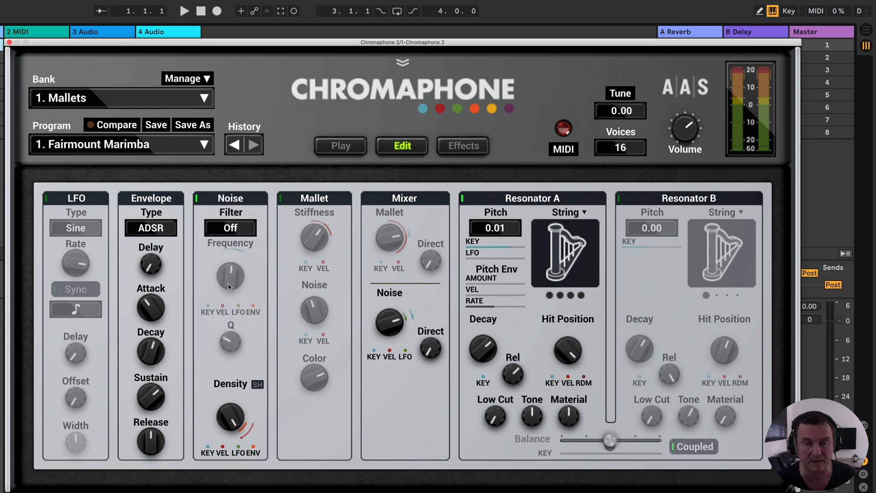
left_click(241, 231)
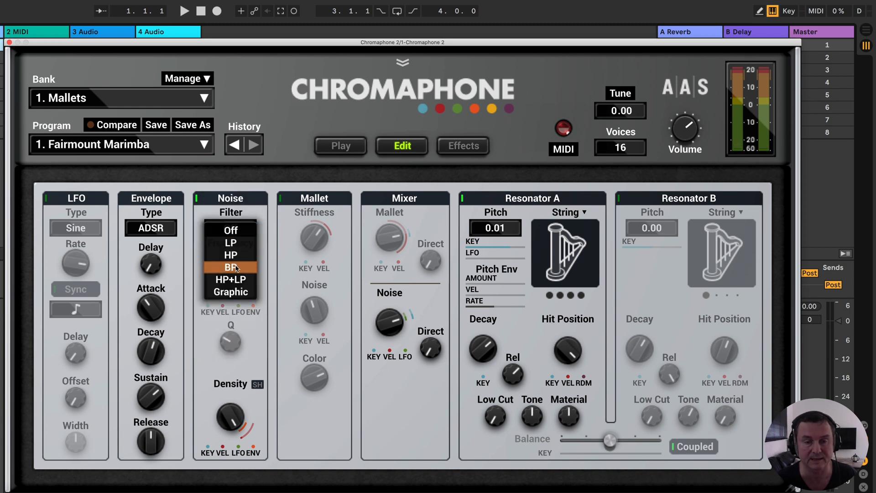
left_click(238, 256)
left_click_drag(232, 342, 232, 326)
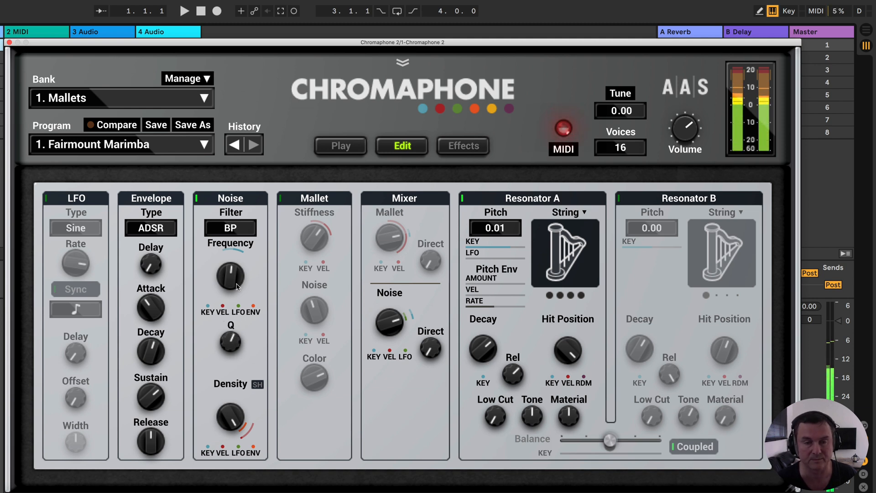
- Try the HP+LP noise filter with a larger Width, and switch the filter to Graphic
left_click(236, 228)
left_click(241, 247)
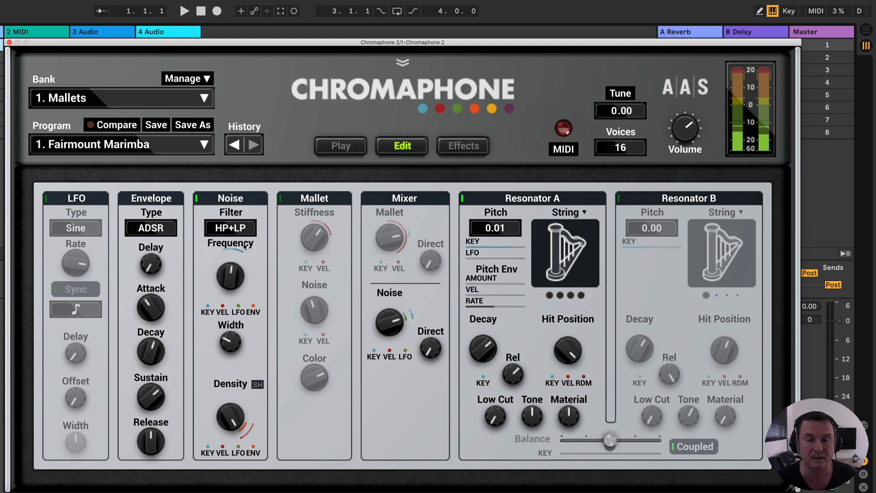
left_click_drag(228, 343, 228, 331)
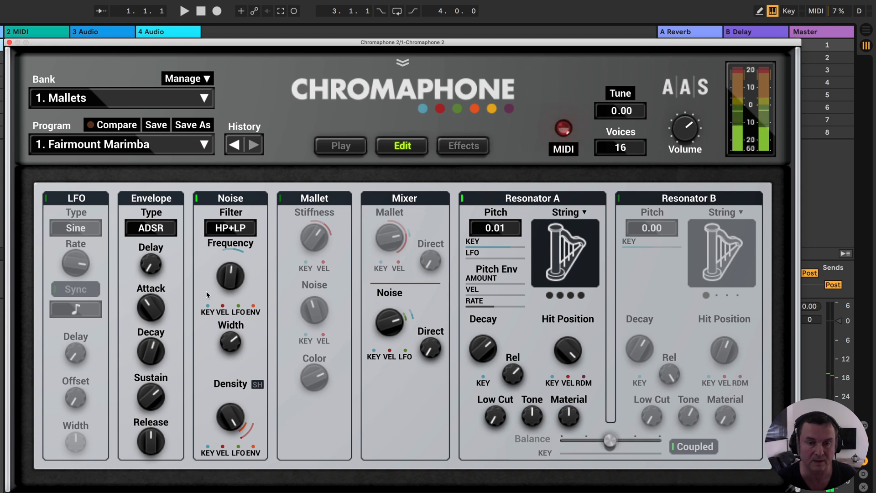
left_click(231, 228)
left_click(234, 243)
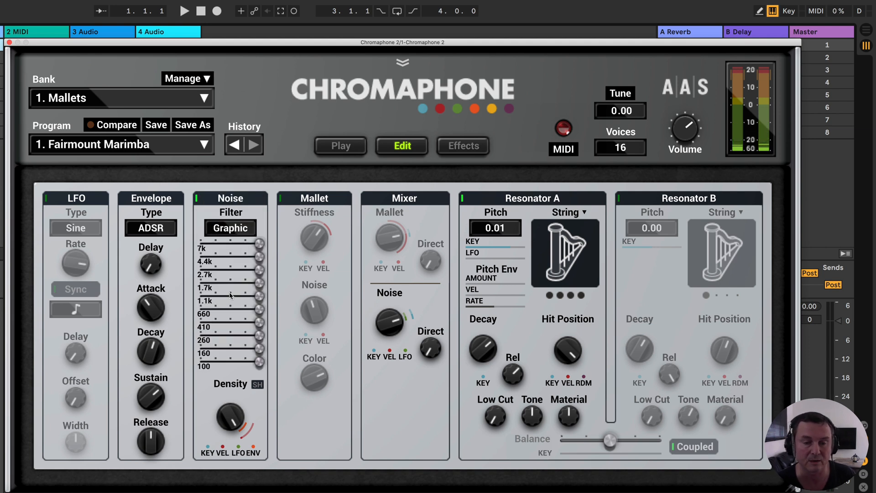
- Set the noise Filter to LP and reduce the key modulation of its Frequency
left_click(232, 232)
left_click(236, 181)
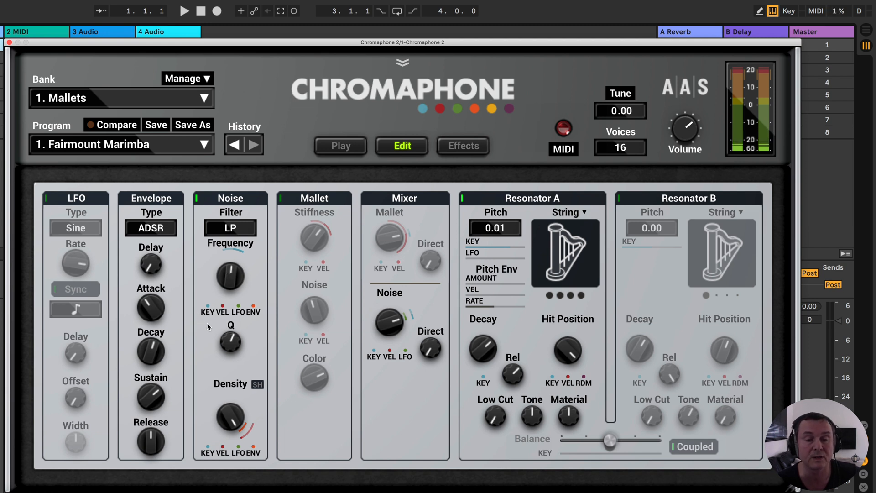
left_click_drag(206, 306, 230, 309)
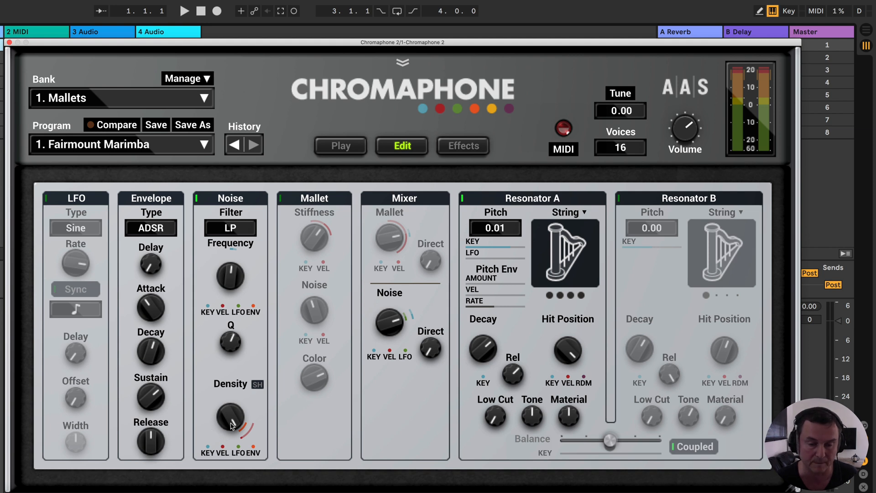
- Remove the envelope and velocity modulation from the noise Density and lower Density to 41.8
left_click_drag(231, 417, 231, 398)
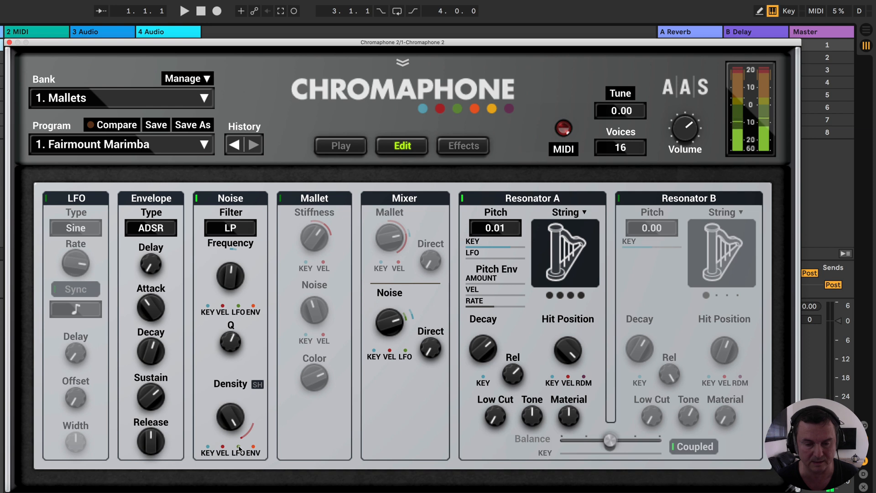
double_click(224, 446)
left_click_drag(231, 416, 230, 429)
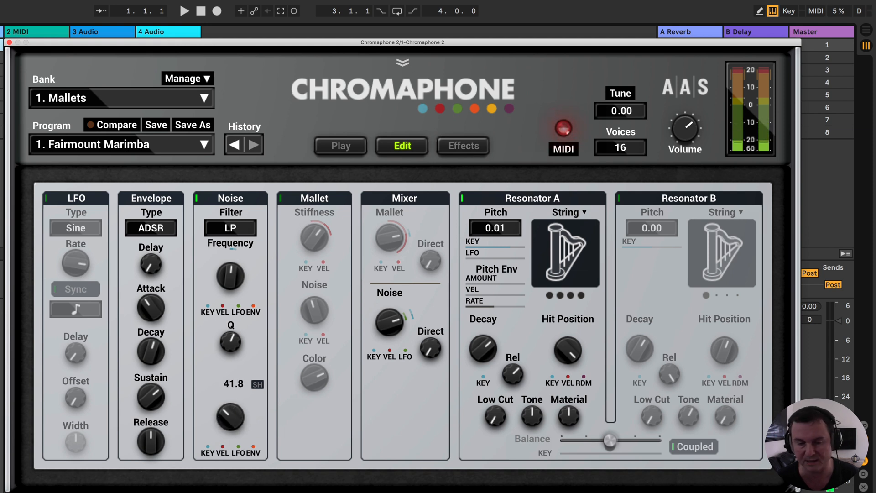
- Raise the noise filter Frequency and audition low and high Density amounts, including 21.8, leaving Density fairly high
left_click_drag(231, 416, 230, 392)
left_click_drag(230, 276, 230, 262)
left_click_drag(230, 417, 231, 454)
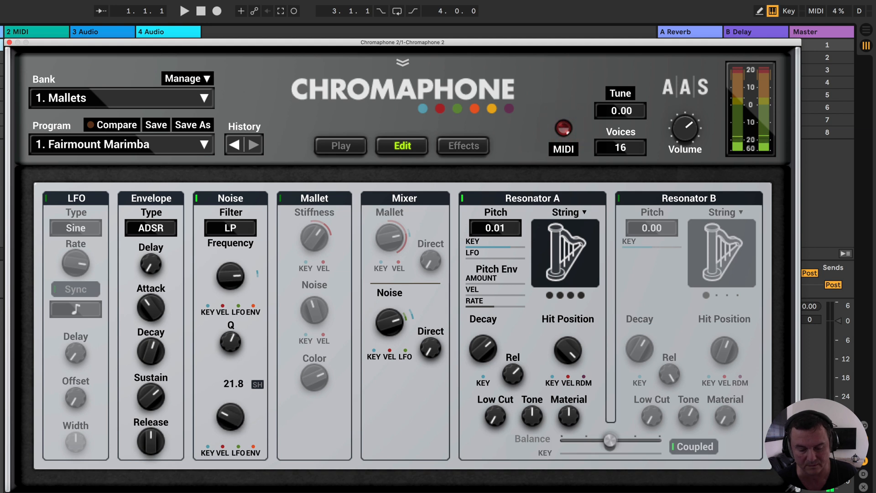
left_click_drag(231, 417, 230, 415)
left_click_drag(231, 417, 231, 398)
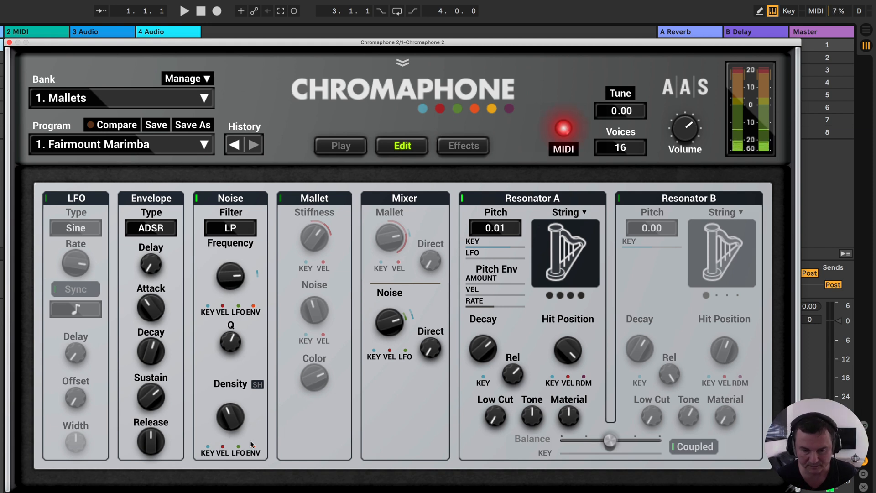
left_click_drag(233, 416, 244, 458)
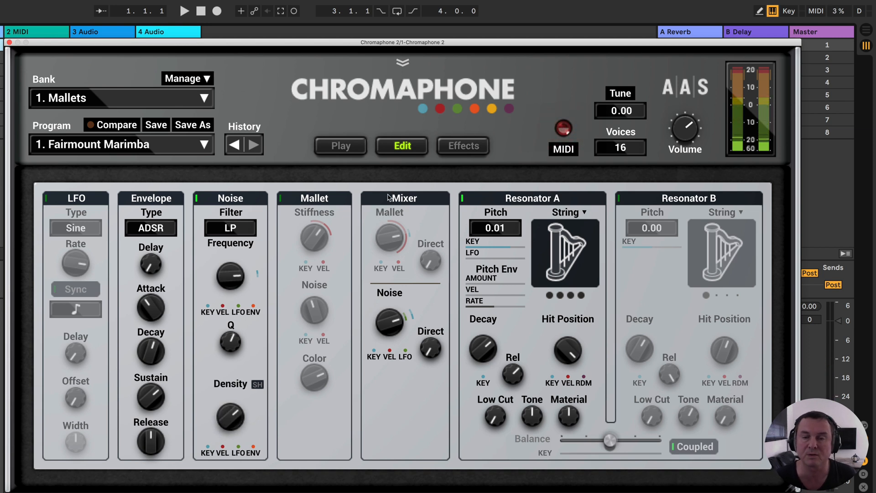
- Toggle the Mallet source on and off beside the Noise source, leaving Mallet on
left_click(281, 200)
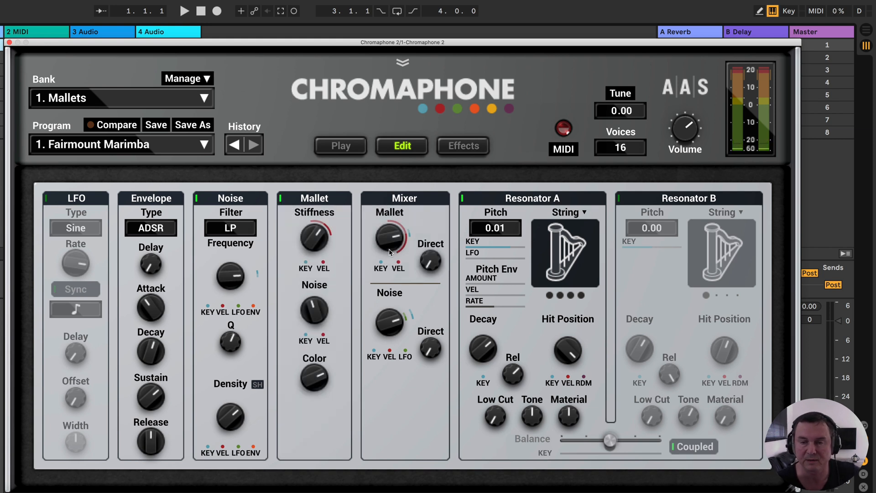
left_click(281, 199)
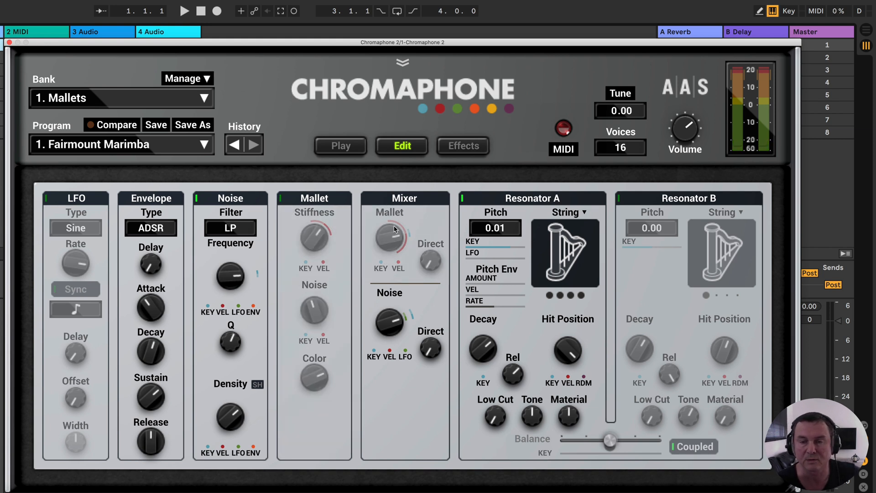
left_click(281, 199)
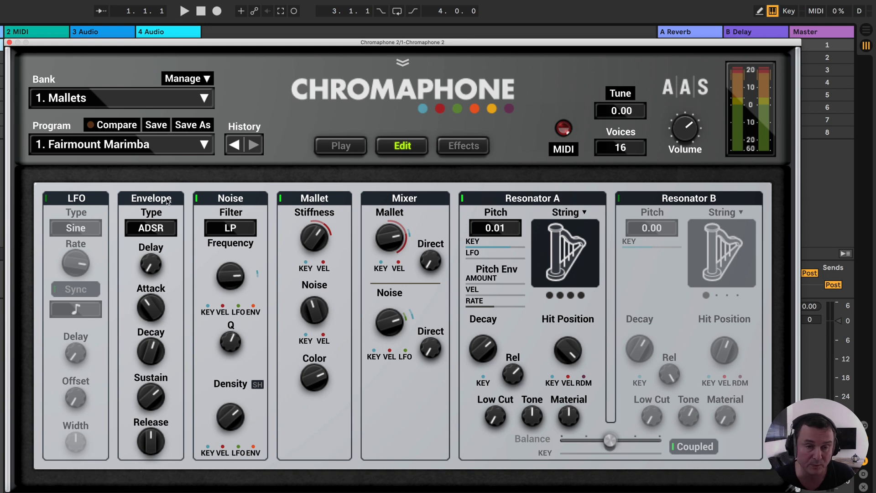
- Switch the Envelope Type to AHD to show its stages, and return it to ADSR
left_click(165, 231)
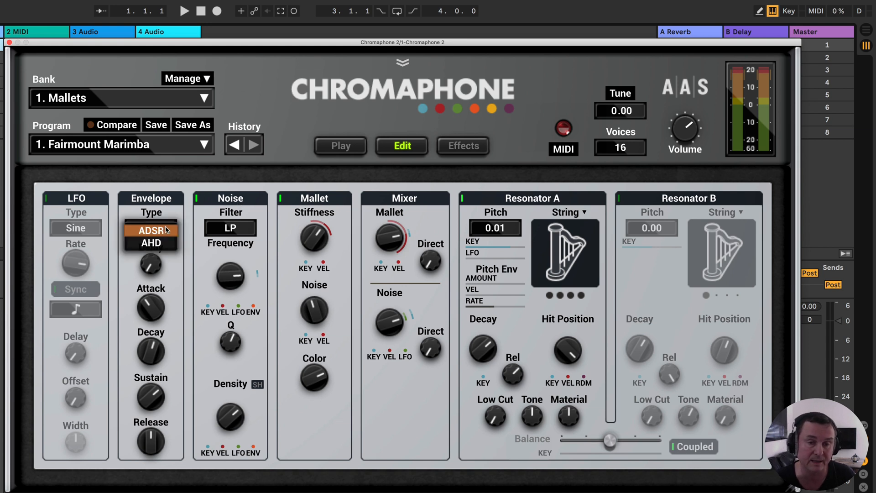
left_click(169, 258)
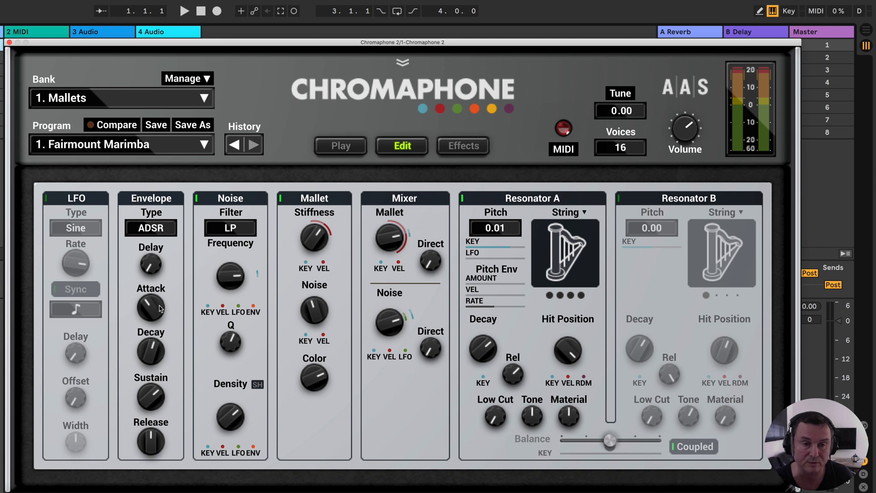
left_click(160, 231)
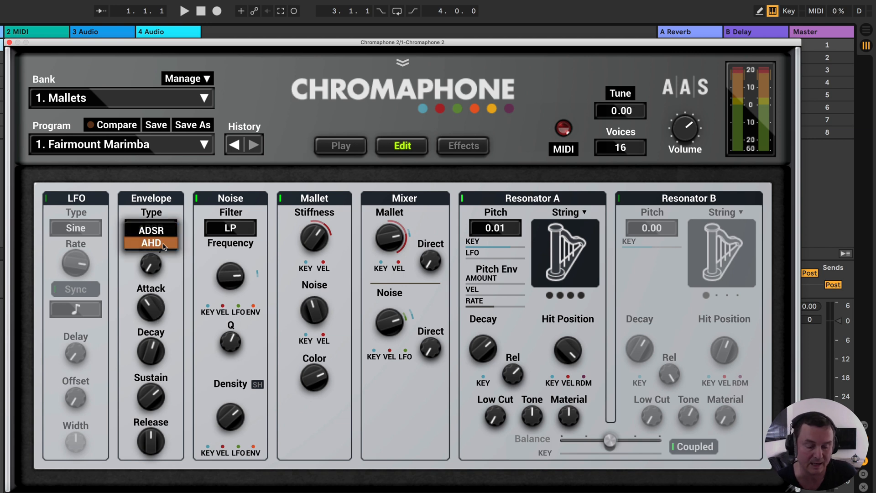
left_click(164, 247)
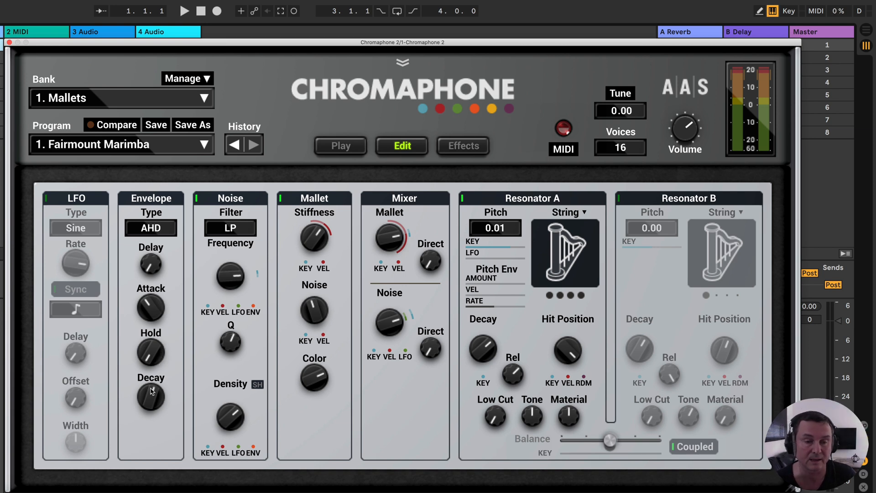
left_click(159, 232)
left_click(153, 216)
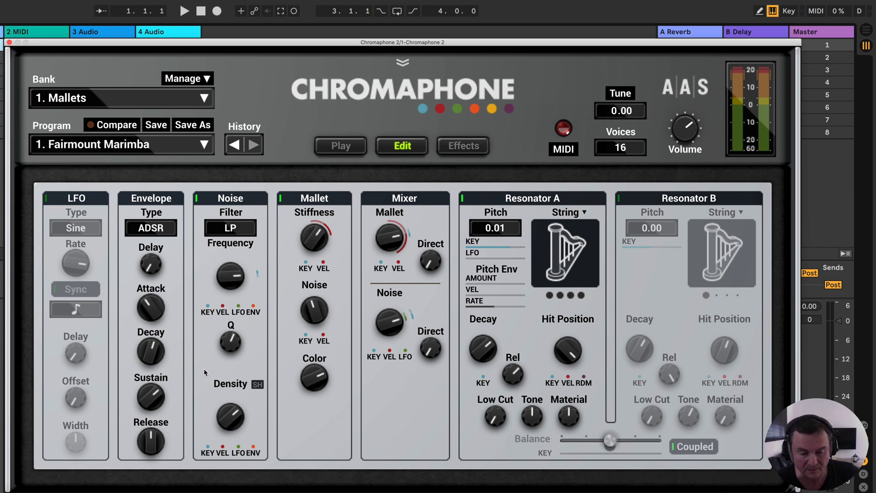
- Turn on the LFO, add LFO modulation to the noise filter Frequency and lower the Frequency to 650 Hz
left_click(46, 199)
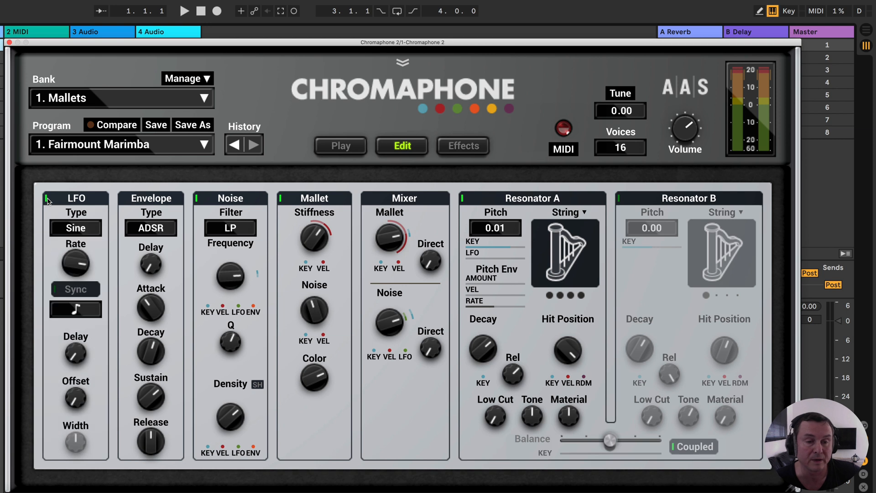
left_click(76, 228)
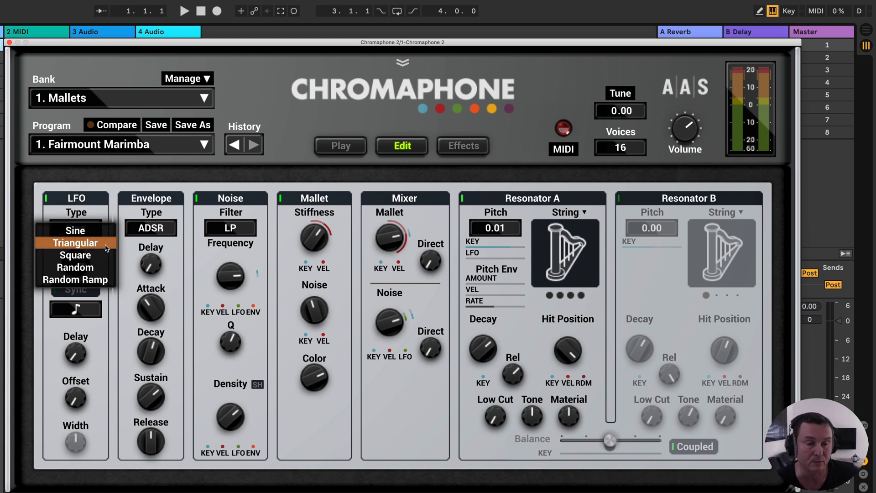
left_click(108, 311)
mouse_move(78, 263)
left_mouse_down()
mouse_move(77, 283)
mouse_move(78, 255)
mouse_move(78, 292)
mouse_move(77, 264)
left_mouse_up()
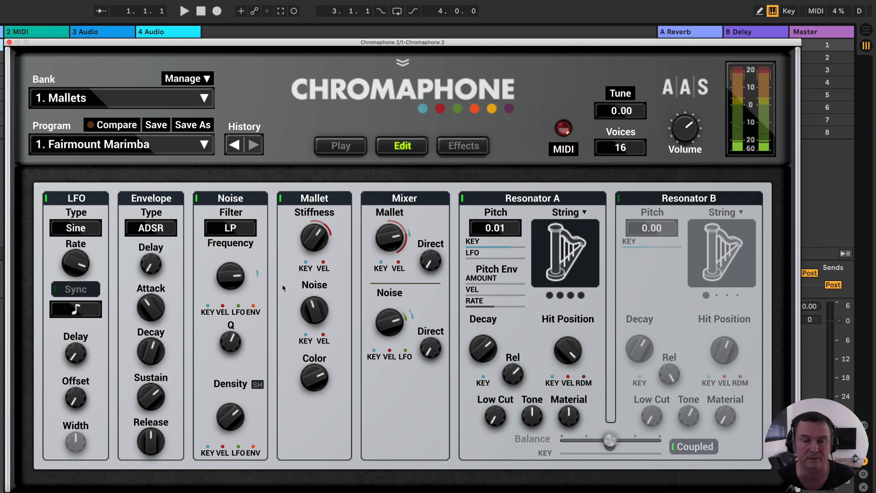
left_click_drag(238, 309, 238, 294)
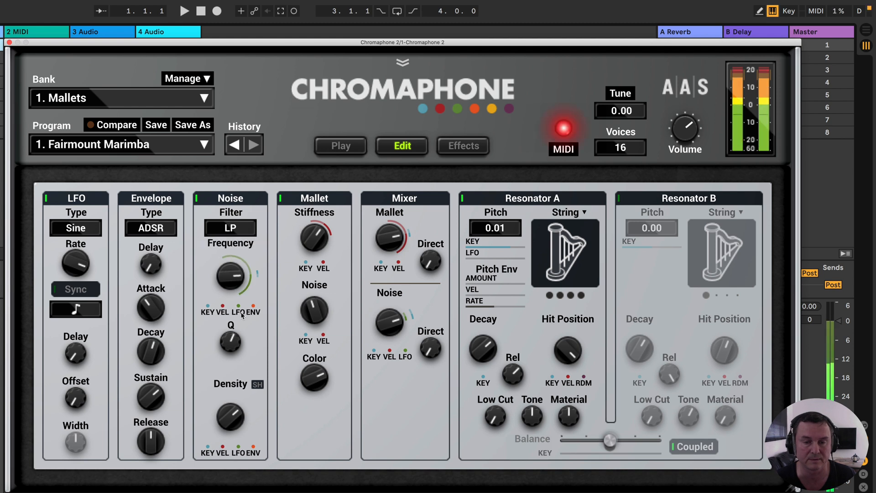
left_click_drag(231, 276, 230, 297)
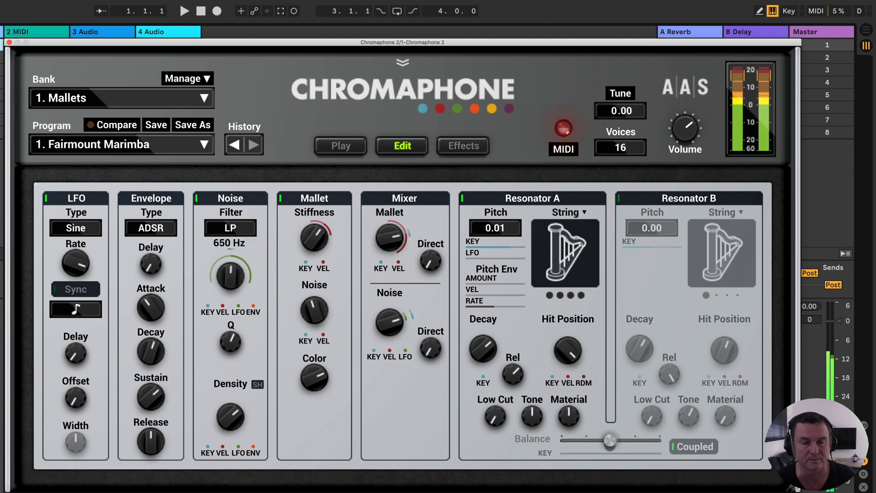
- Toggle the LFO off and on to compare the sound, and lower its Rate
left_click(46, 198)
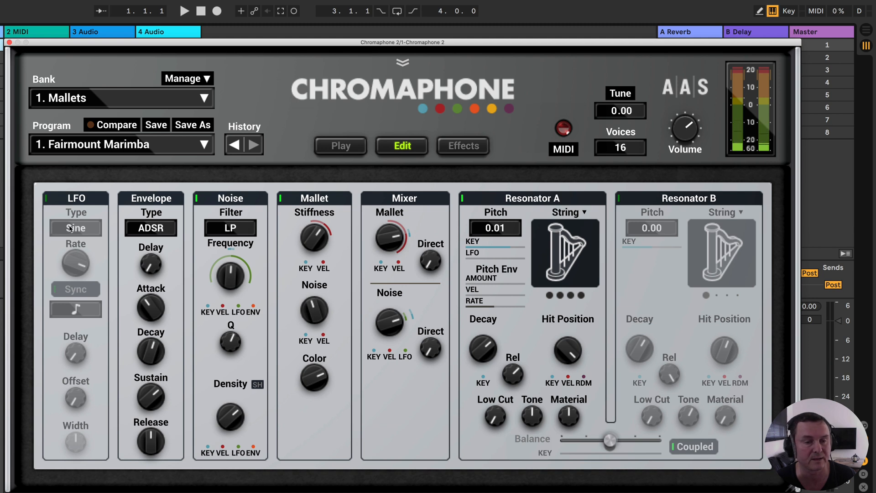
left_click(46, 198)
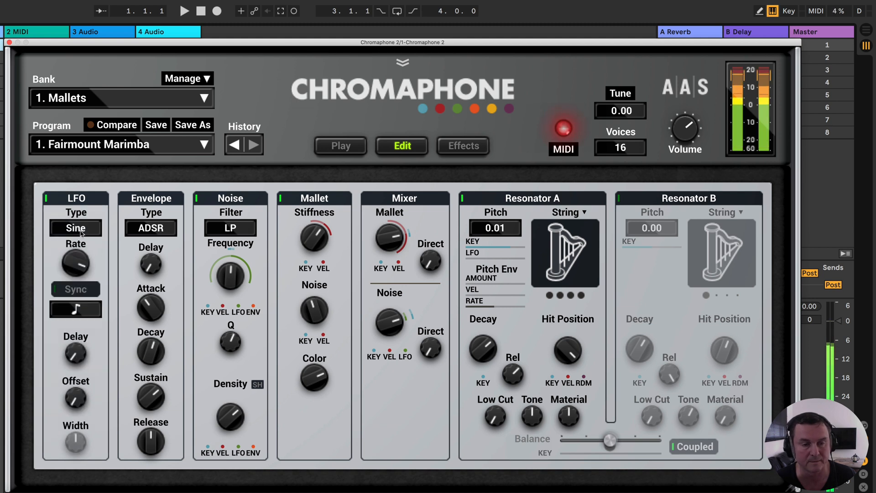
left_click_drag(75, 263, 76, 293)
- Sync the LFO and audition slow and fast note values, turn Sync off again and vary the Rate, including 0.5 Hz
left_click(76, 290)
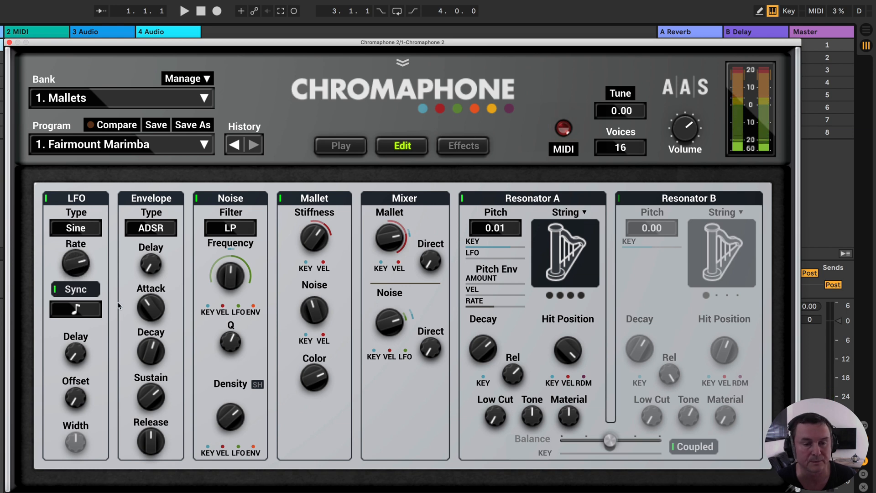
left_click(75, 309)
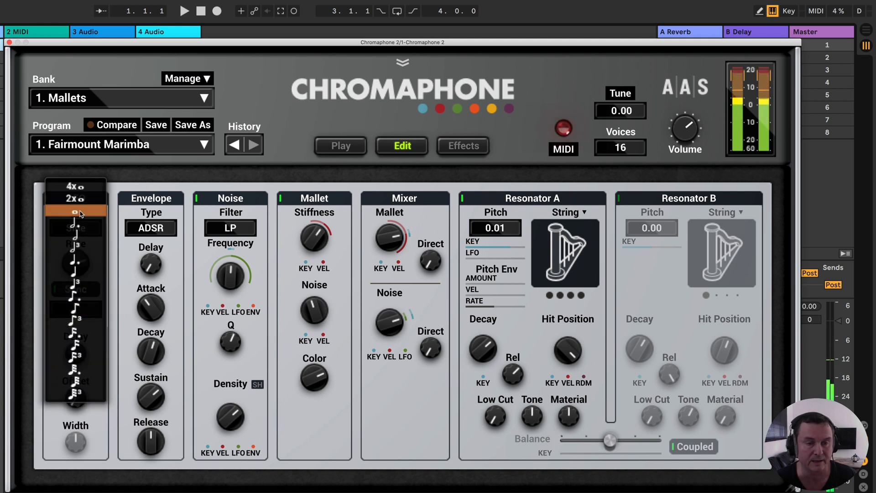
left_click(84, 261)
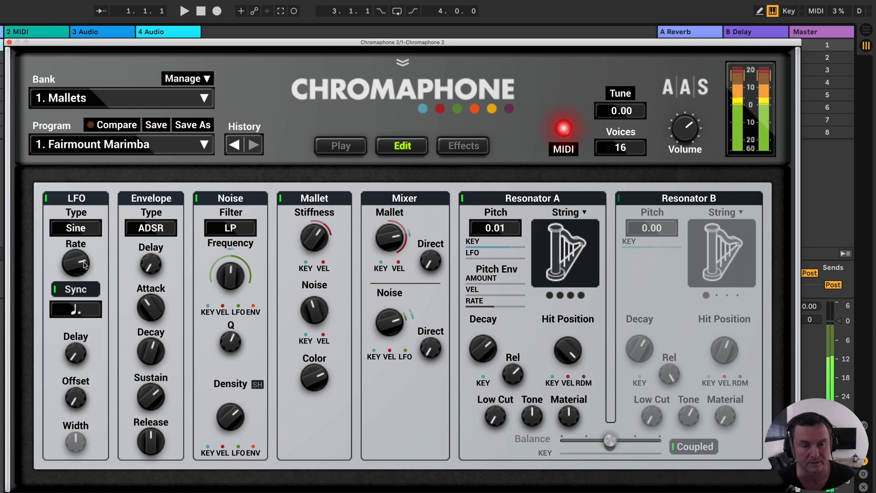
left_click(76, 309)
left_click(87, 417)
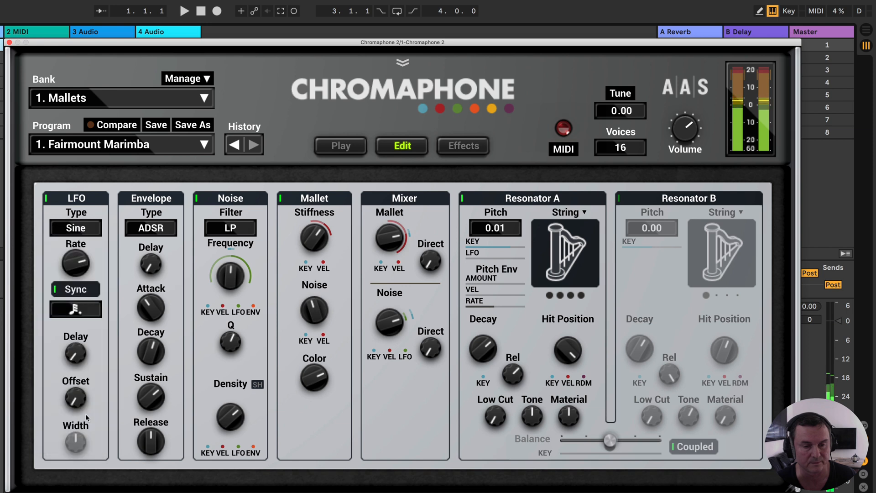
left_click(77, 287)
mouse_move(78, 279)
left_mouse_down()
mouse_move(78, 270)
mouse_move(78, 290)
left_mouse_up()
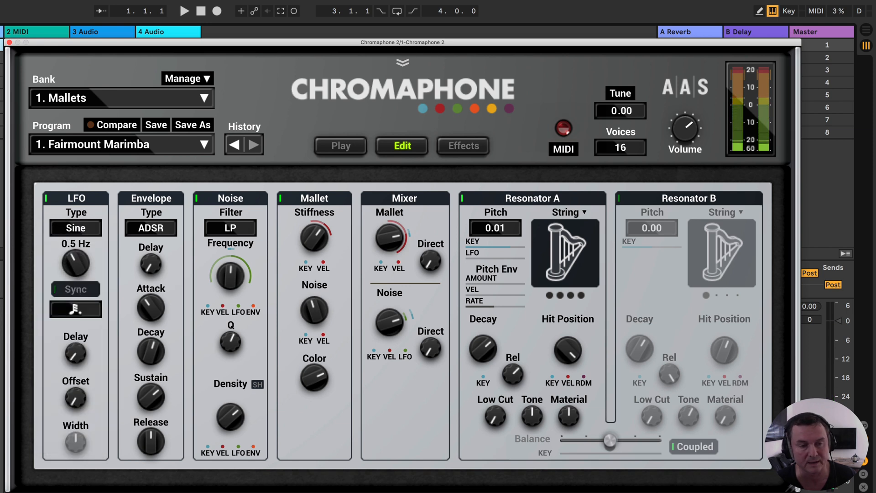
- Audition the LFO types Triangular, Square, Random and Random Ramp, and return the Type to Sine
left_click(76, 228)
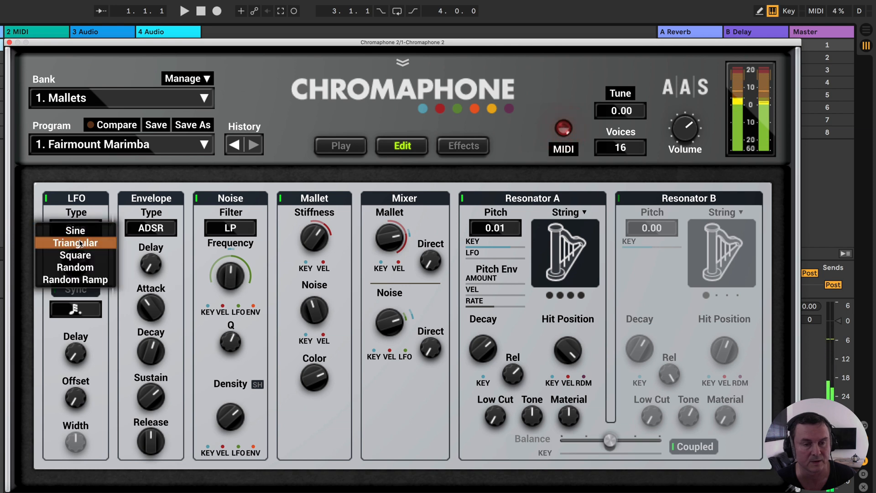
left_click(80, 243)
left_click(85, 231)
left_click(84, 245)
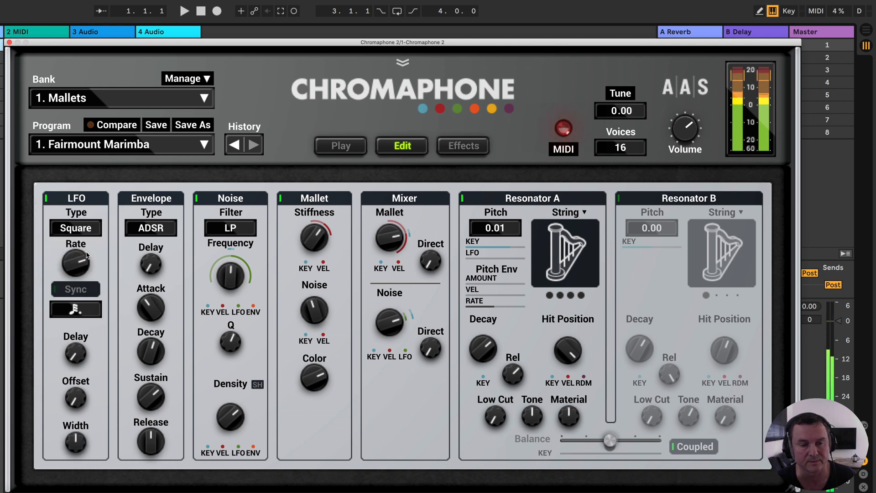
left_click(83, 232)
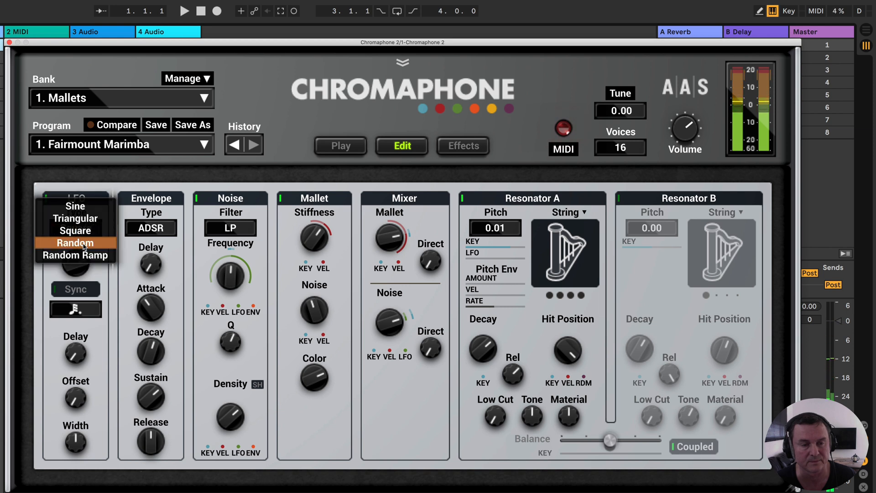
left_click(84, 247)
left_click(84, 235)
left_click(85, 241)
left_click(88, 232)
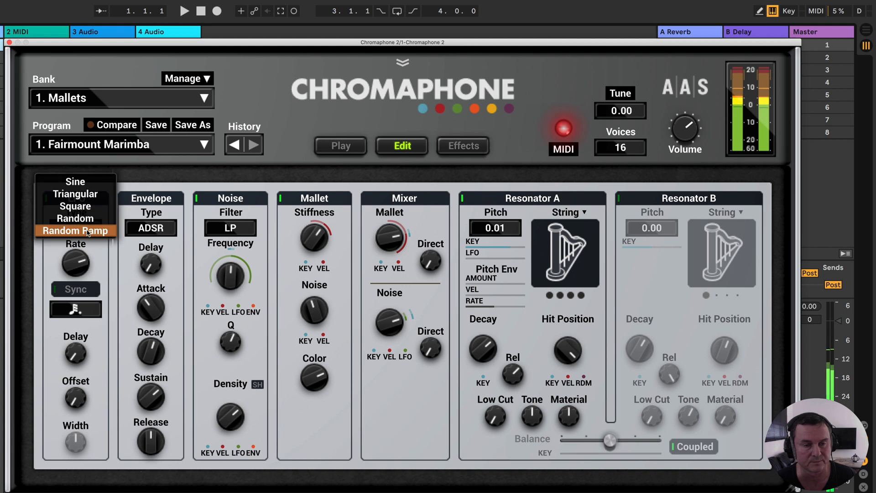
left_click(86, 181)
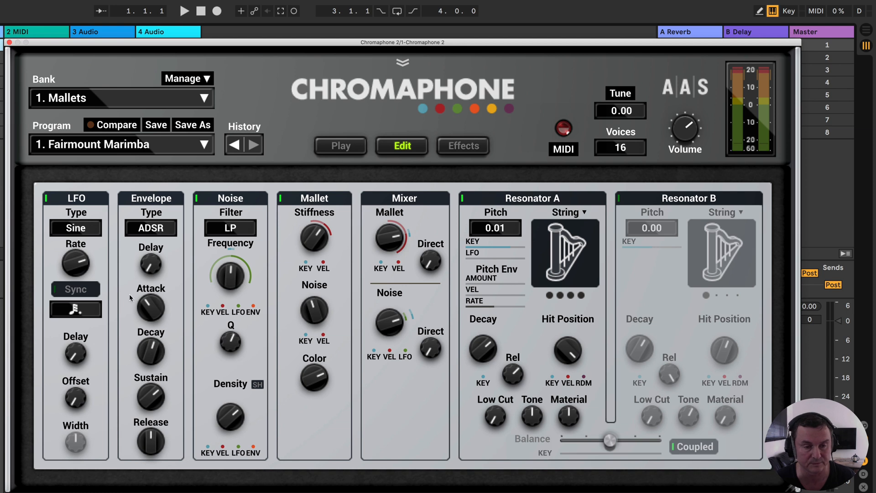
- Audition different LFO Delay amounts, return Delay to its minimum and point out the Offset control
left_click_drag(84, 351, 86, 369)
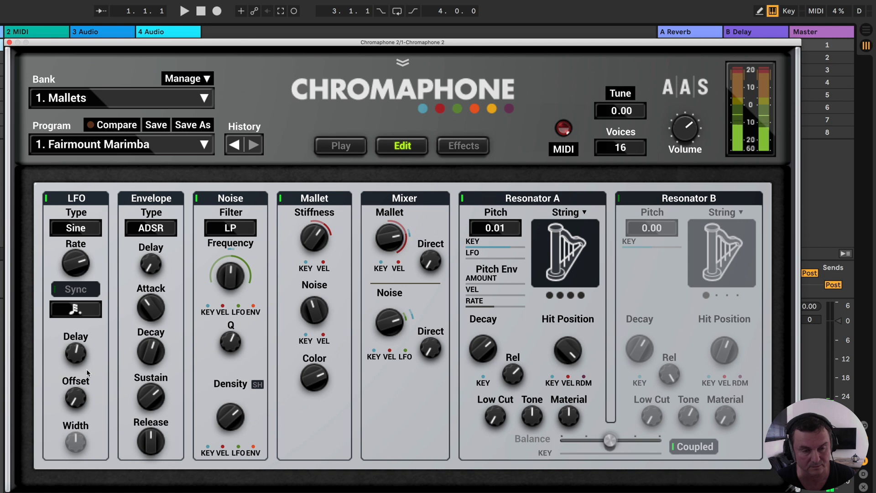
left_click_drag(77, 355, 77, 369)
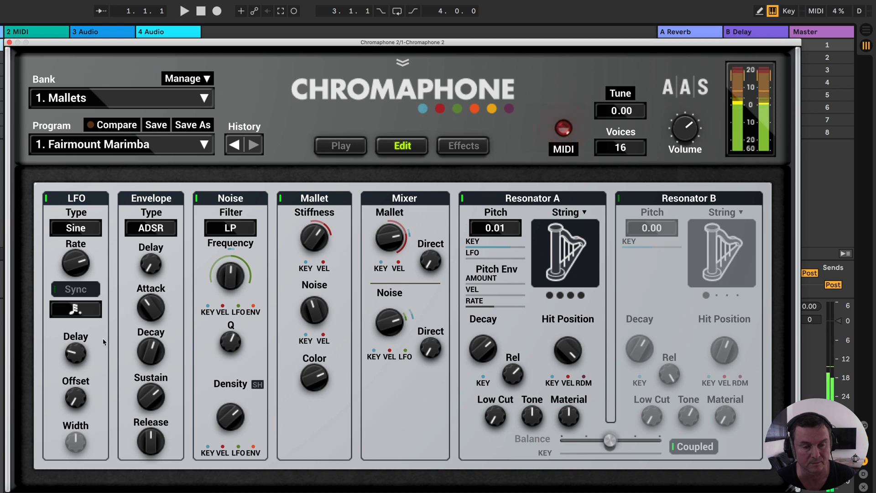
left_click_drag(76, 352, 76, 369)
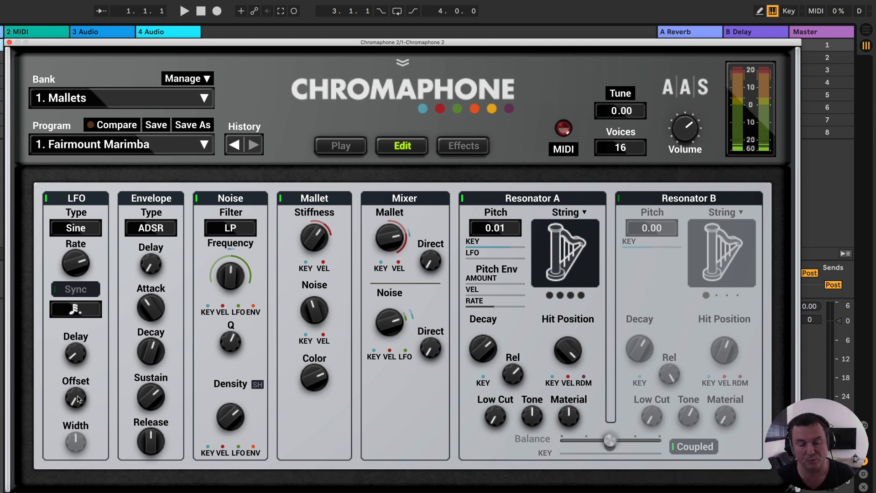
mouse_move(78, 400)
left_mouse_down()
mouse_move(78, 379)
mouse_move(77, 395)
left_mouse_up()
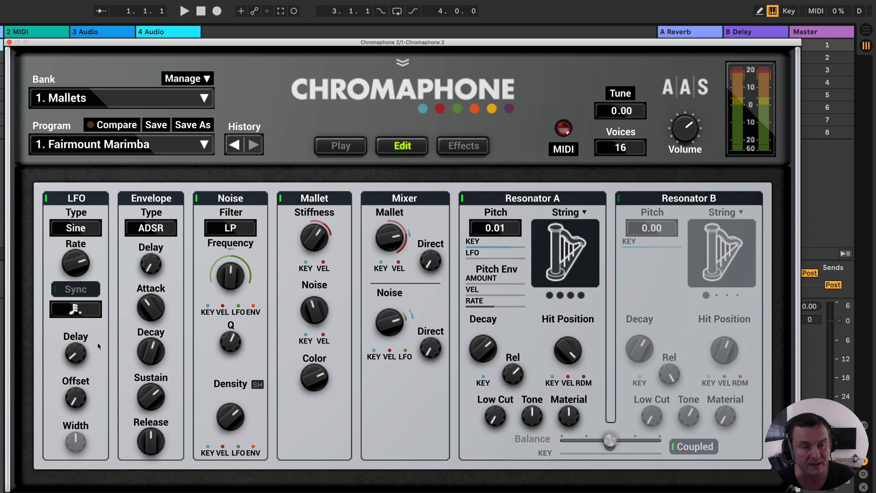
- Change the LFO Type to Triangular and on to Square, vary the Width and reset it to its default
left_click(86, 232)
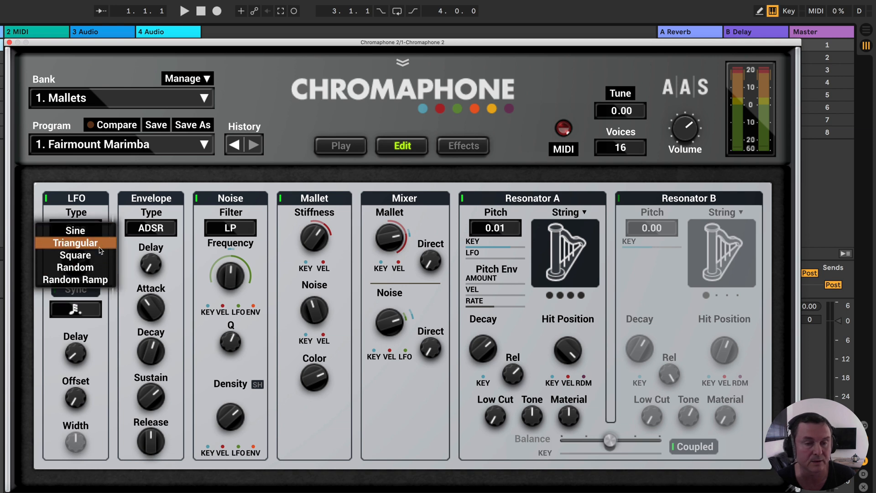
left_click(98, 246)
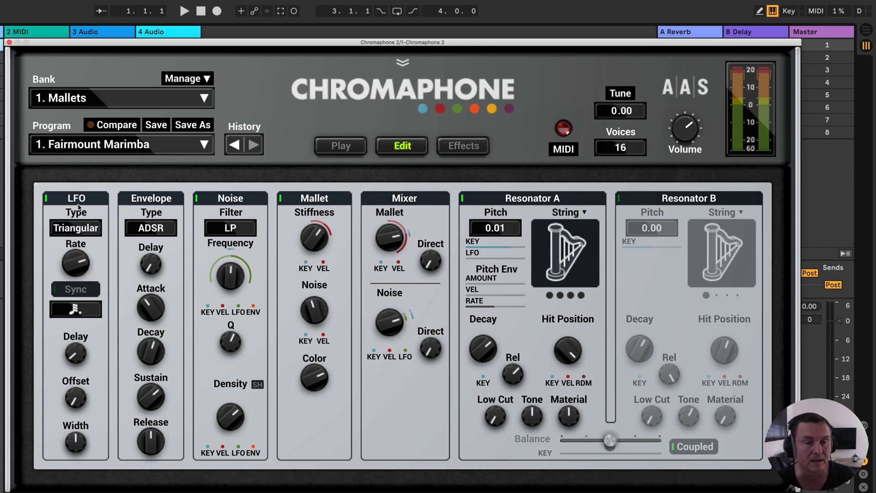
left_click(81, 230)
left_click(83, 246)
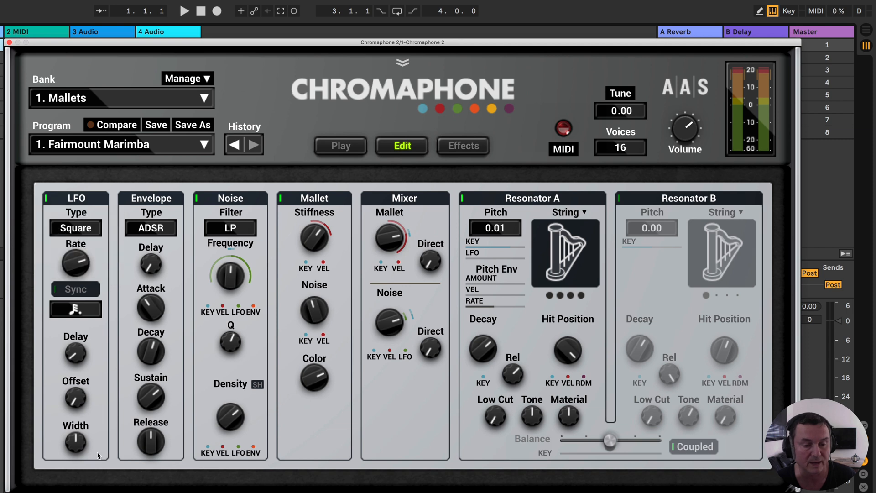
mouse_move(80, 443)
left_mouse_down()
mouse_move(80, 424)
mouse_move(79, 458)
left_mouse_up()
double_click(76, 441)
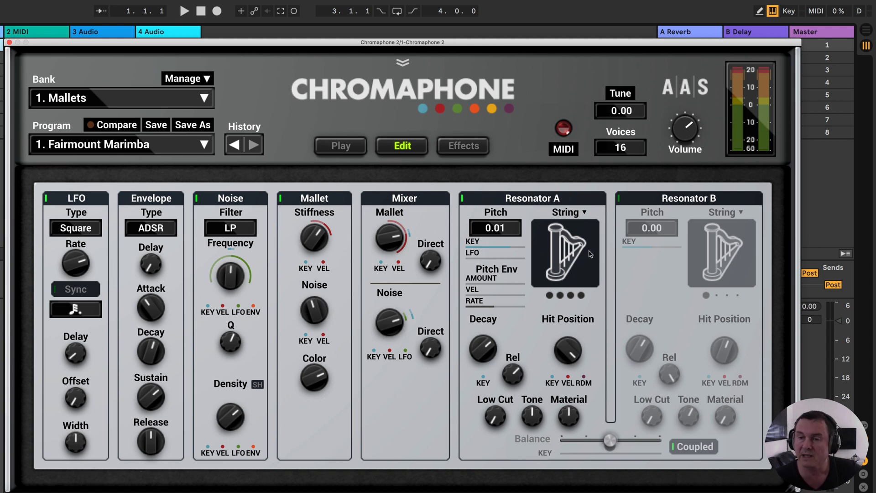
- Turn on Resonator B, and on the Play page enable Chorus and Reverb while switching Delay on and back off
left_click(619, 199)
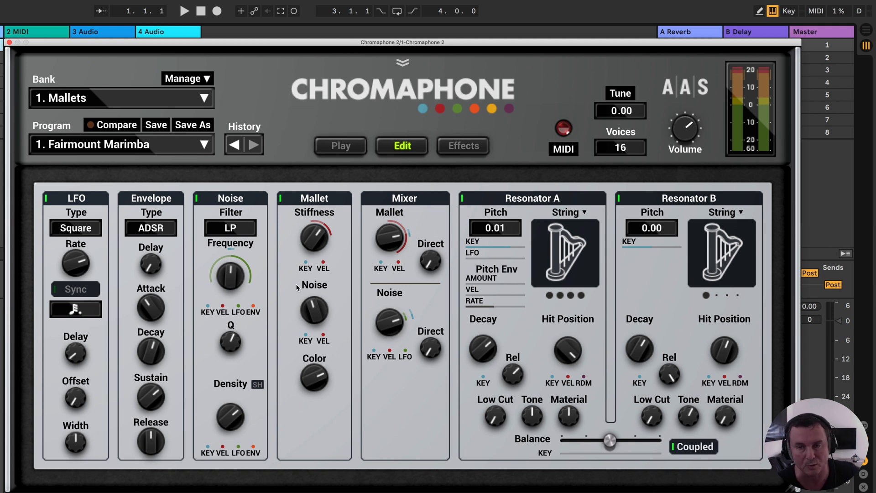
left_click(343, 147)
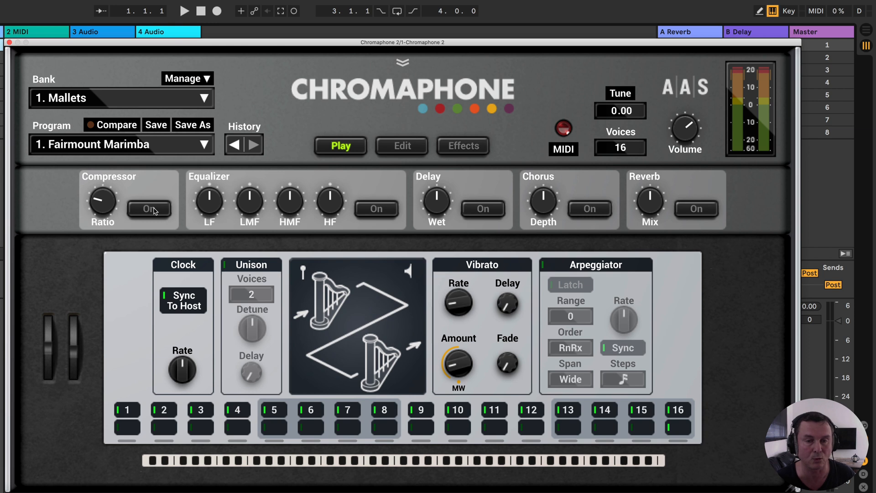
left_click(468, 212)
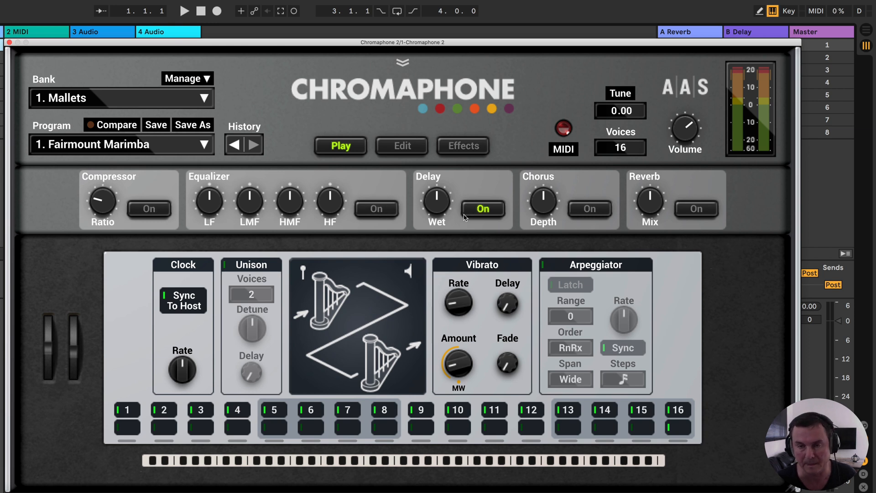
left_click(593, 211)
left_click(696, 209)
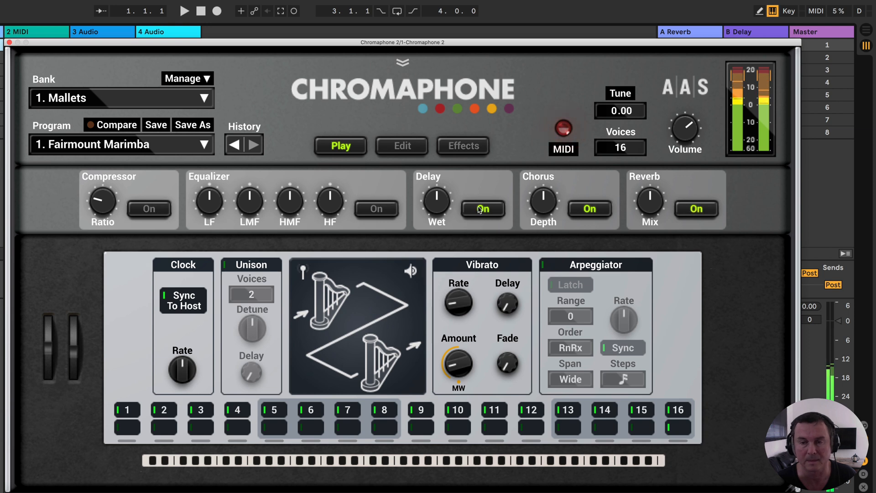
left_click(484, 211)
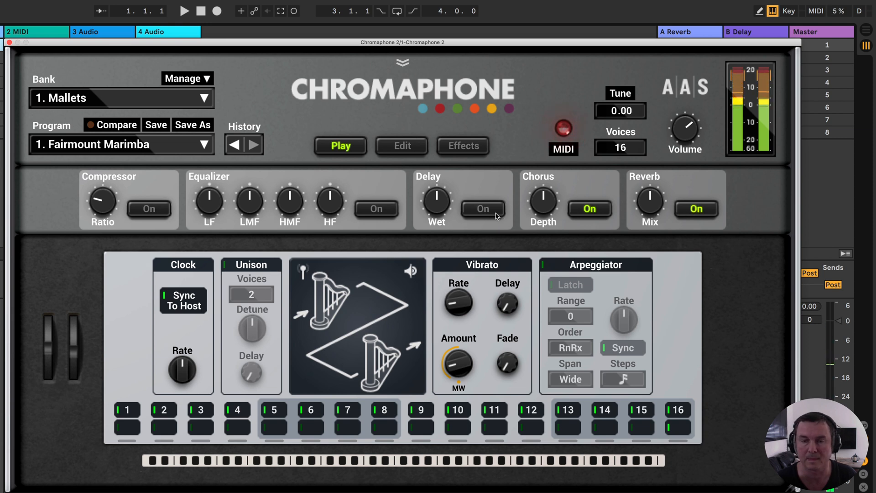
- Switch the Delay effect on and back off, and turn off Chorus and Reverb
left_click(484, 210)
left_click(589, 210)
left_click(484, 210)
left_click(696, 209)
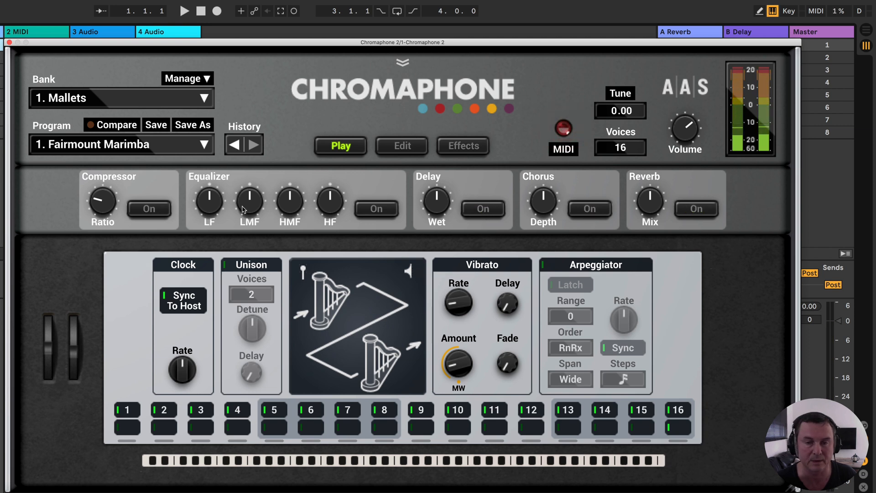
- Toggle the Equalizer and Compressor on and back off, and point out the pitch and modulation wheels
left_click(377, 208)
left_click(377, 208)
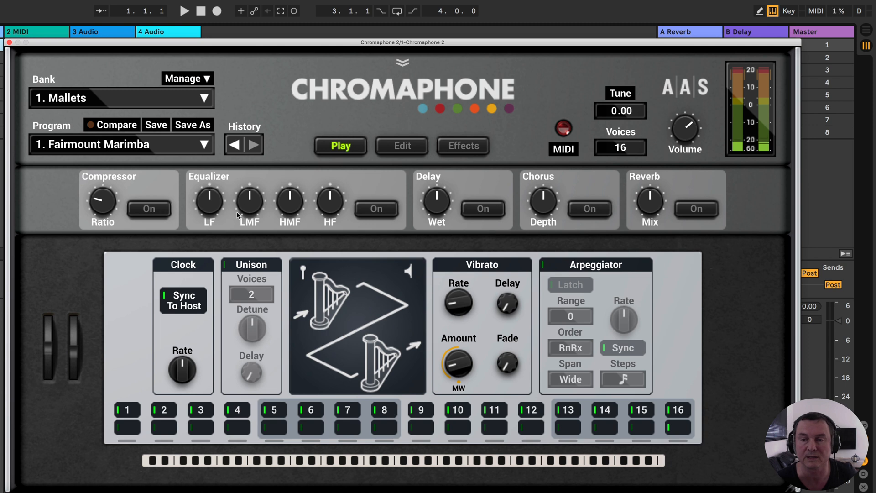
left_click(147, 210)
left_click(147, 210)
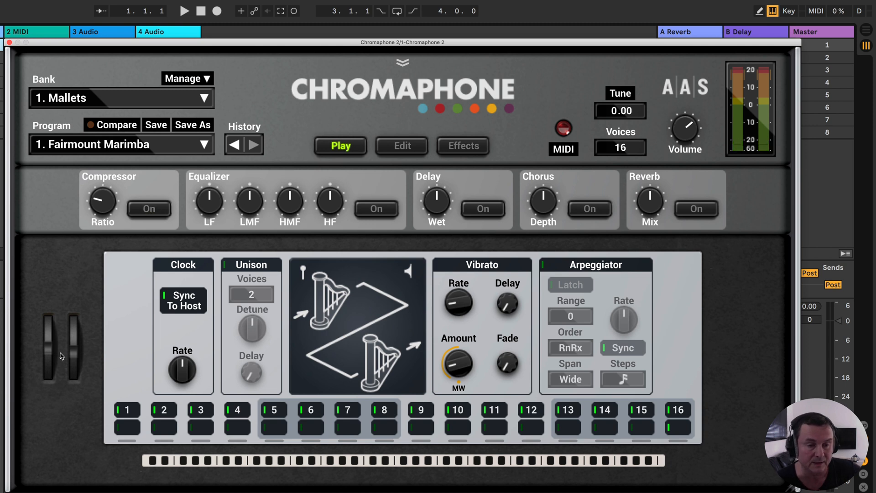
left_click_drag(48, 330, 74, 349)
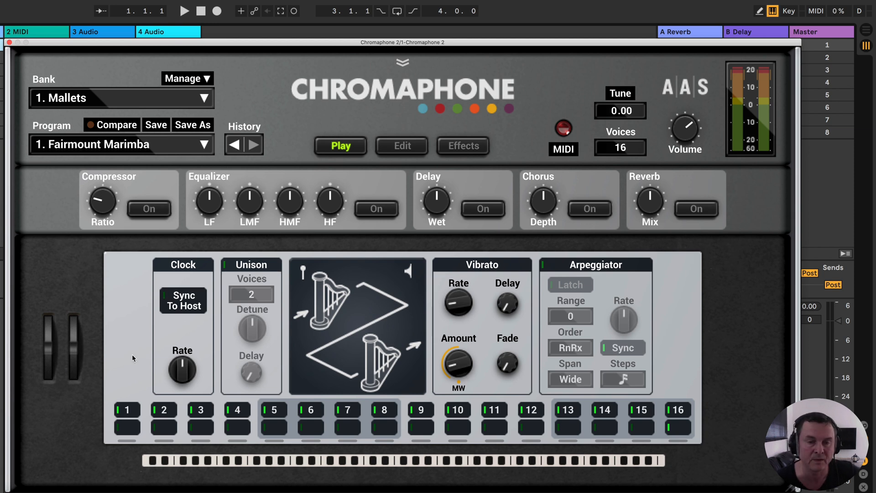
- Toggle the Clock's Sync To Host and leave it off, try the Clock Rate and reset it to its default
left_click(165, 300)
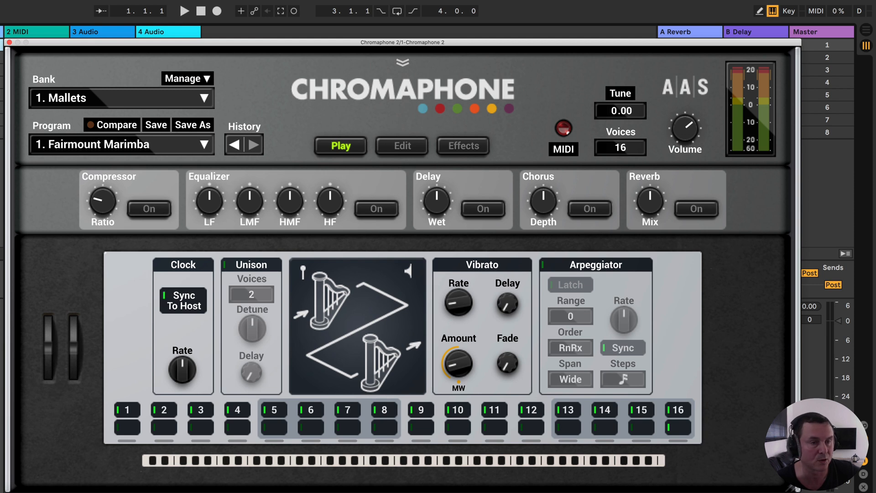
left_click(165, 299)
mouse_move(187, 369)
left_mouse_down()
mouse_move(187, 347)
mouse_move(187, 384)
mouse_move(190, 374)
left_mouse_up()
double_click(184, 369)
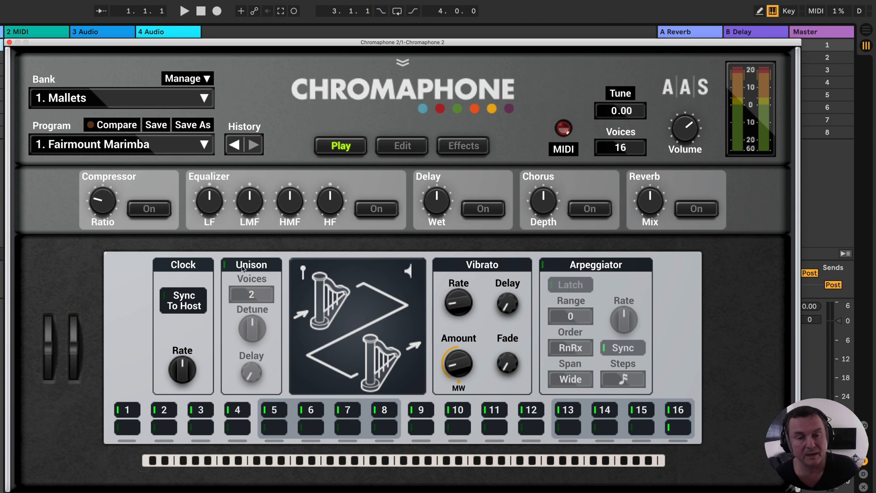
- Turn on Unison, set its Voices to 4, raise the Detune and return Voices to 2
left_click(225, 265)
left_click(259, 299)
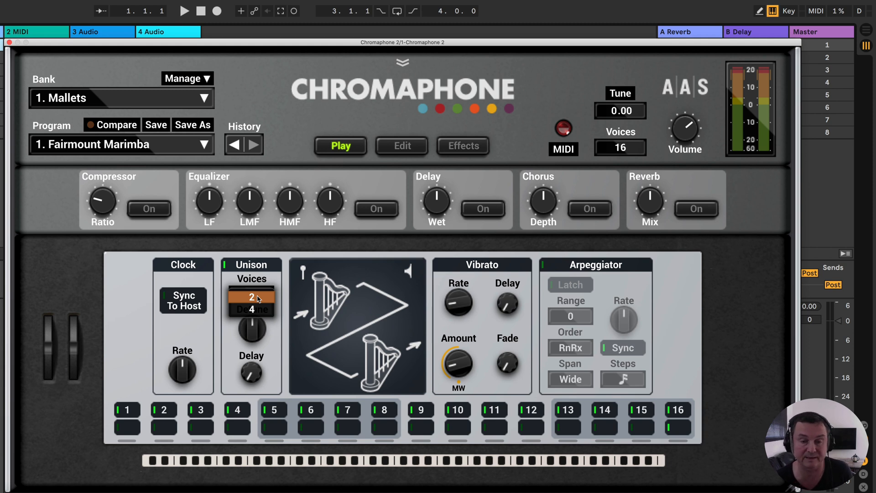
left_click(254, 310)
mouse_move(252, 329)
left_mouse_down()
mouse_move(253, 291)
mouse_move(254, 331)
left_mouse_up()
left_click(252, 294)
left_click(251, 281)
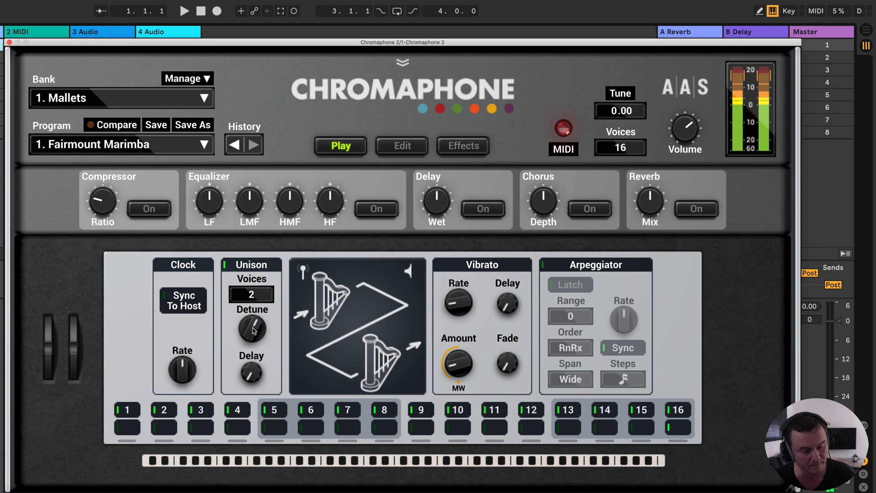
- Raise the Unison Delay, set Voices to 4 and turn Unison off
mouse_move(251, 373)
left_mouse_down()
mouse_move(251, 351)
mouse_move(256, 370)
left_mouse_up()
left_click(253, 295)
left_click(259, 311)
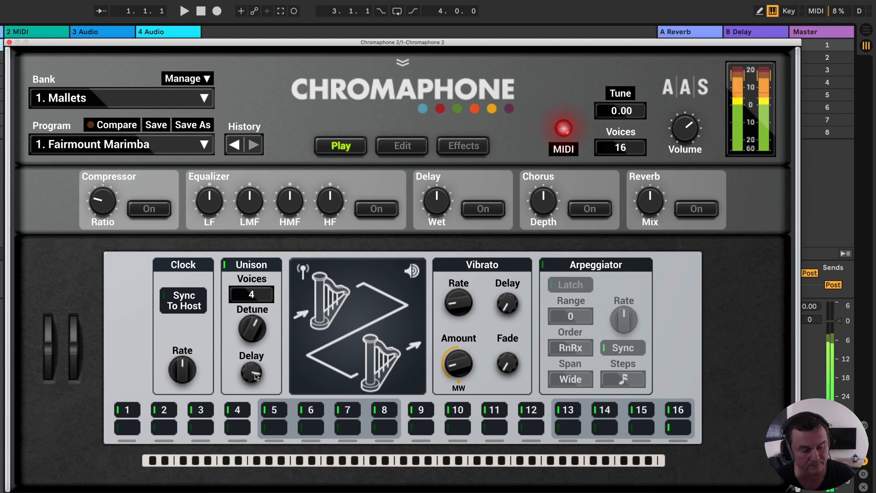
left_click(224, 266)
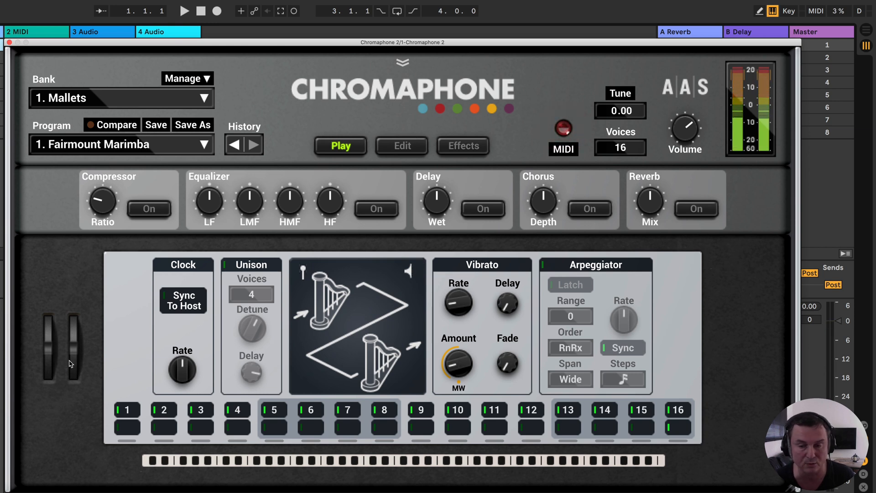
- Raise the Vibrato Amount and increase the Vibrato Rate to slightly above its middle position
left_click_drag(459, 382, 459, 340)
left_click(457, 366)
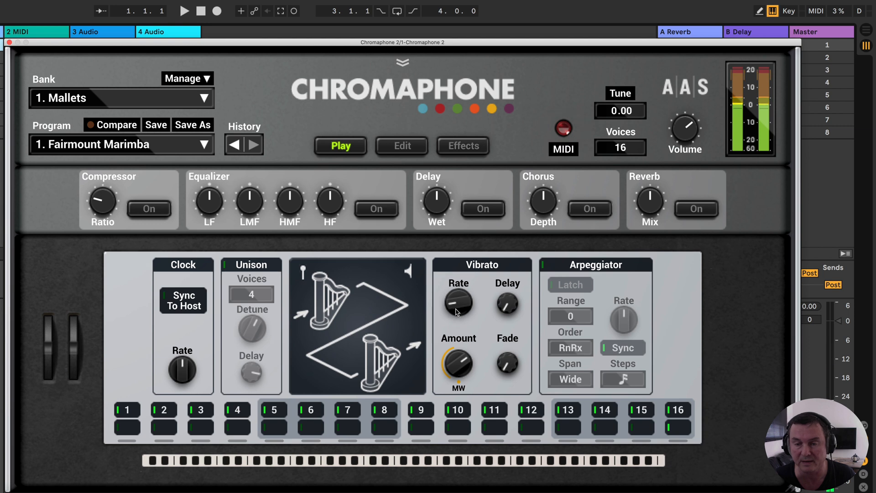
left_click_drag(459, 305, 459, 278)
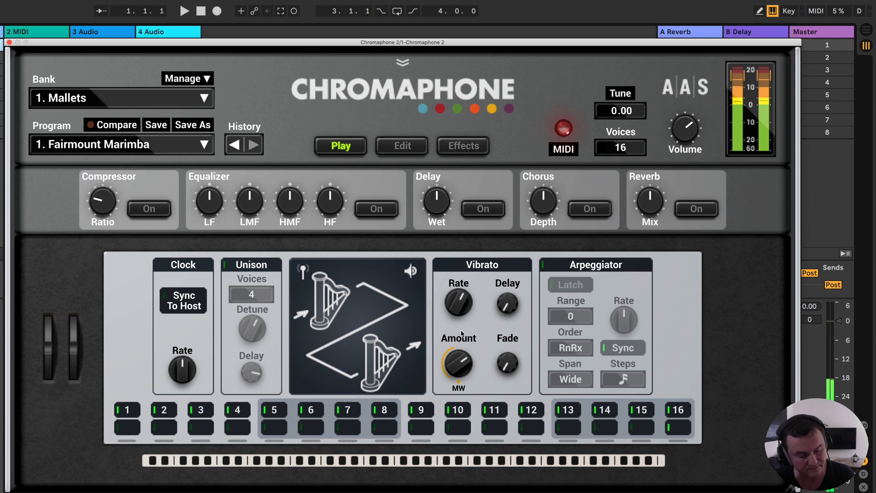
- Raise the Vibrato Delay to near its middle position, try a longer Fade and return Fade and Amount to their minimum
mouse_move(509, 312)
left_mouse_down()
mouse_move(509, 297)
mouse_move(510, 329)
mouse_move(510, 309)
left_mouse_up()
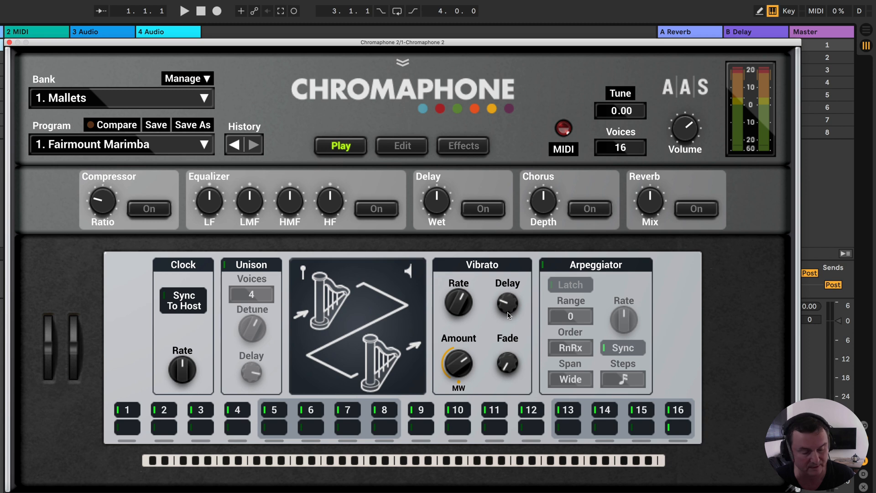
mouse_move(510, 314)
left_mouse_down()
mouse_move(509, 296)
mouse_move(505, 326)
left_mouse_up()
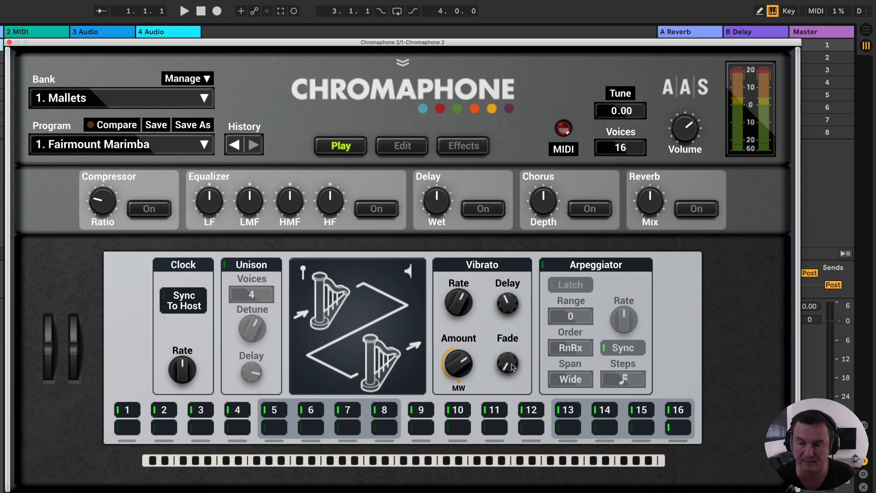
left_click_drag(515, 365, 515, 343)
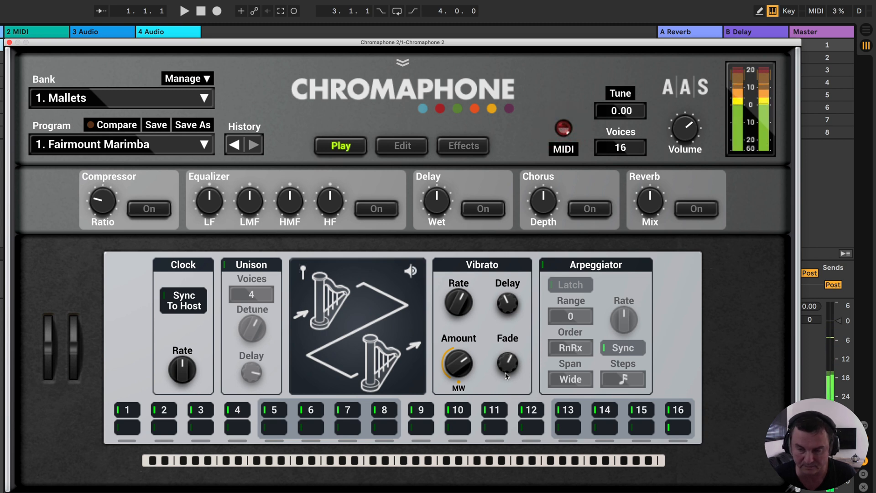
left_click_drag(506, 361, 462, 386)
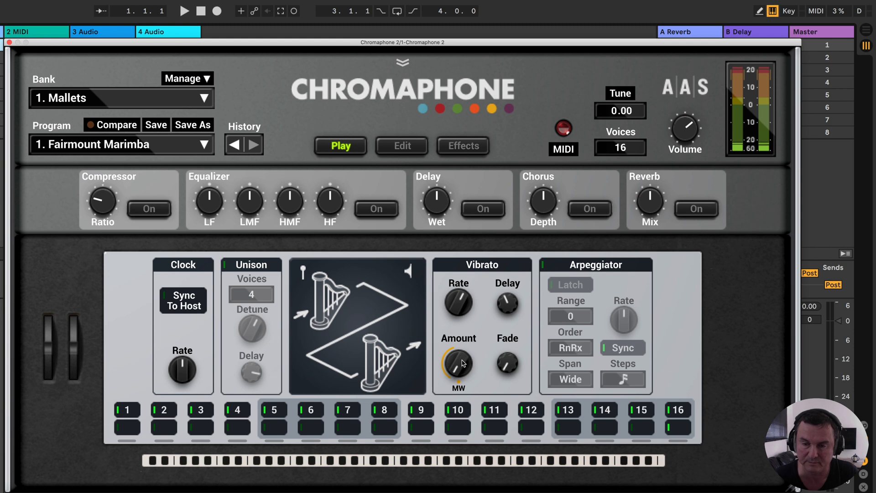
- Turn on the Arpeggiator, point out its Rate control and switch its Sync off
left_click(543, 267)
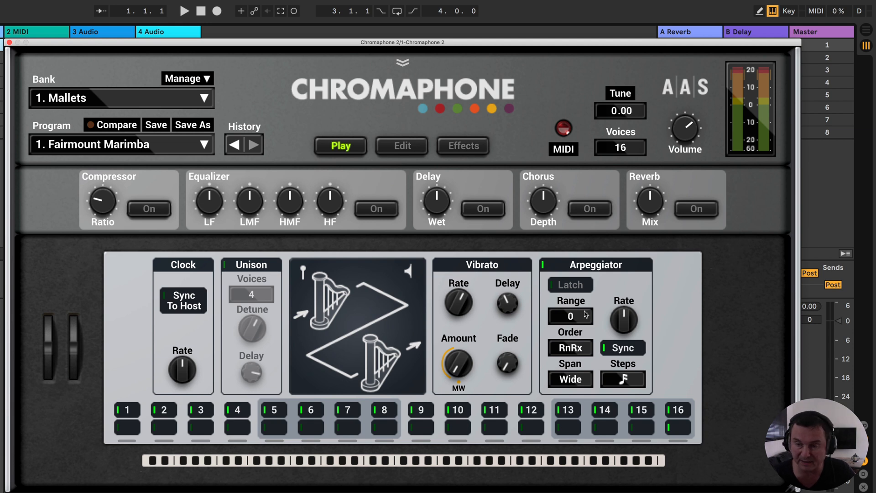
mouse_move(626, 320)
left_mouse_down()
mouse_move(627, 278)
mouse_move(624, 356)
mouse_move(616, 313)
left_mouse_up()
left_click(604, 350)
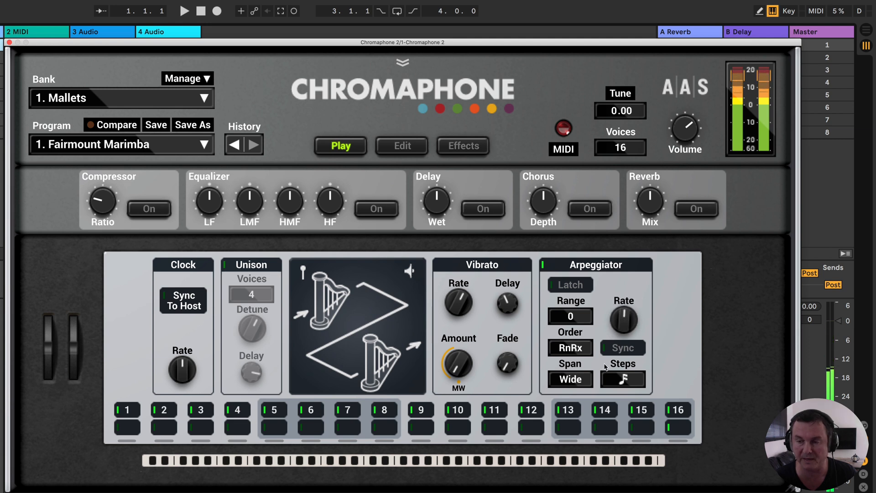
- With Arpeggiator Sync on, change Steps to eighth-note triplets, try quarter notes and return to eighth-note triplets
left_click(614, 378)
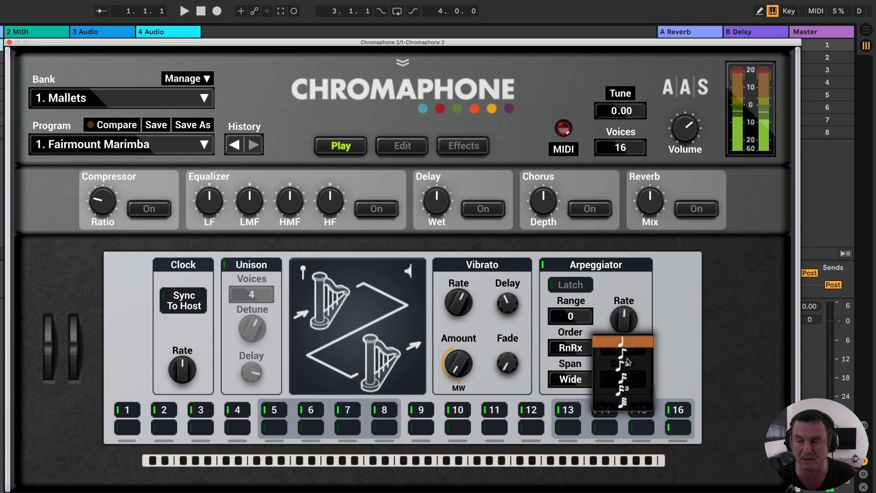
left_click(629, 369)
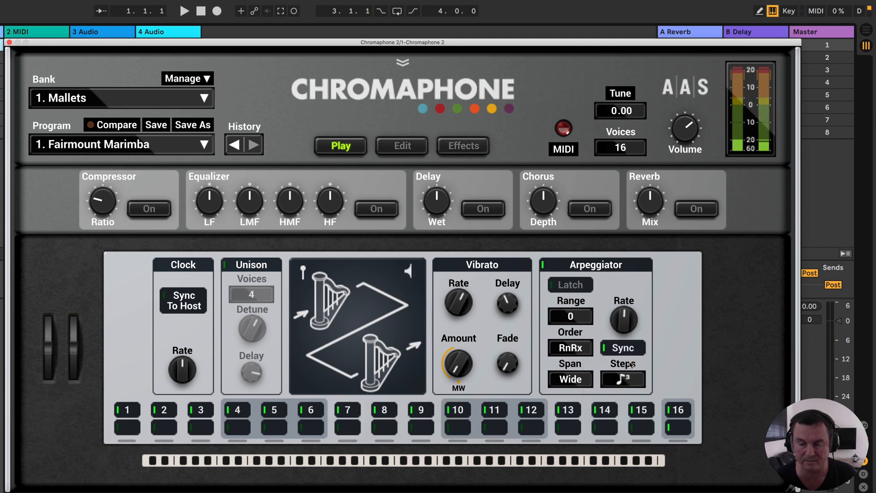
left_click(628, 381)
left_click(630, 355)
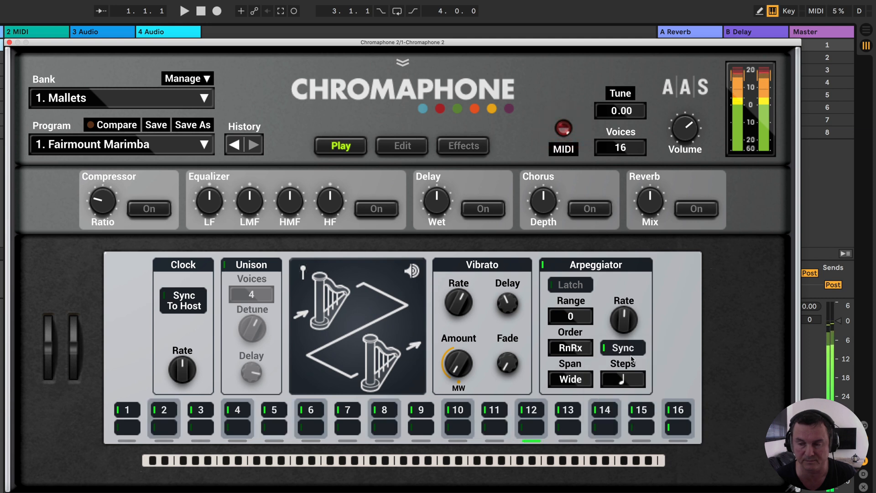
left_click(632, 380)
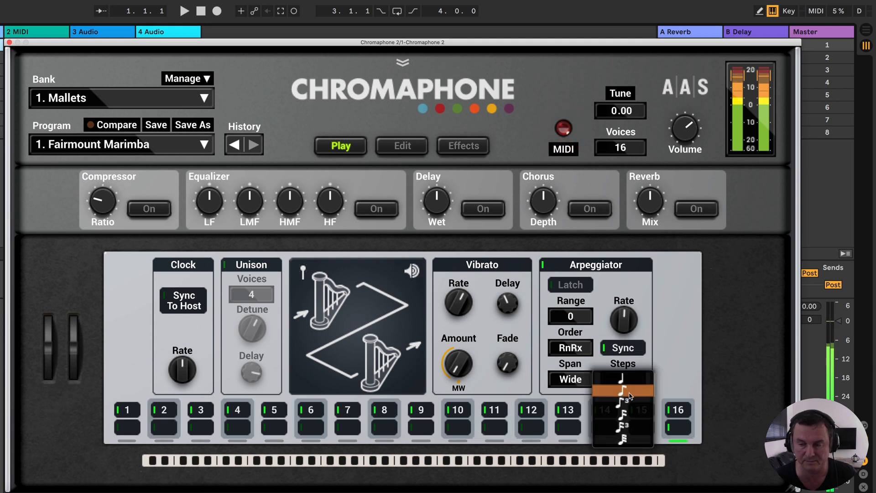
left_click(634, 404)
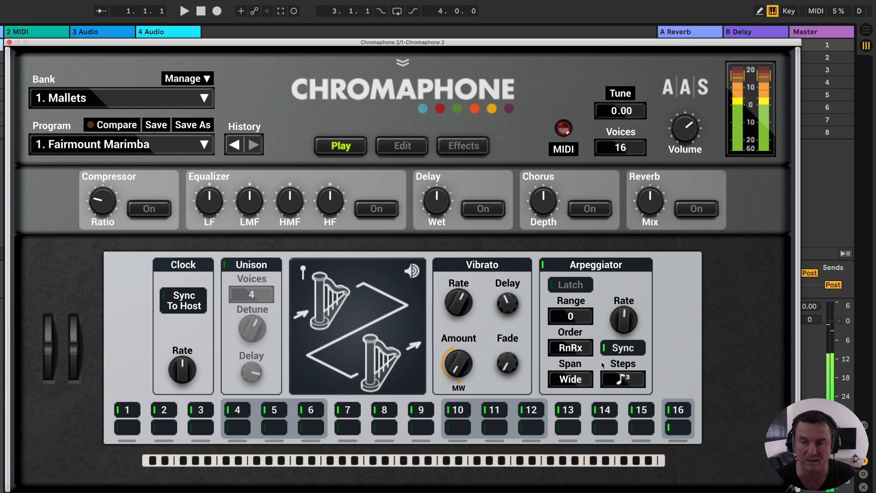
- Keep the Arpeggiator Range at 0, and audition Latch by switching it on and back off
left_click(573, 315)
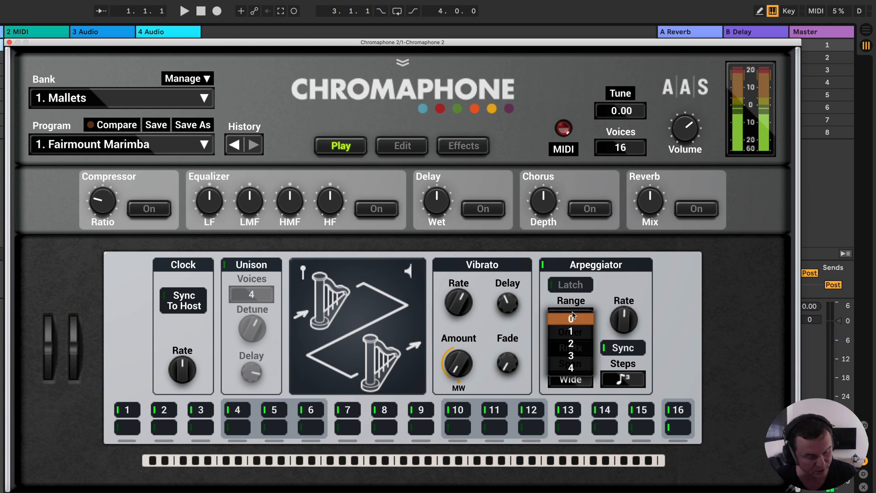
left_click(573, 317)
left_click(559, 287)
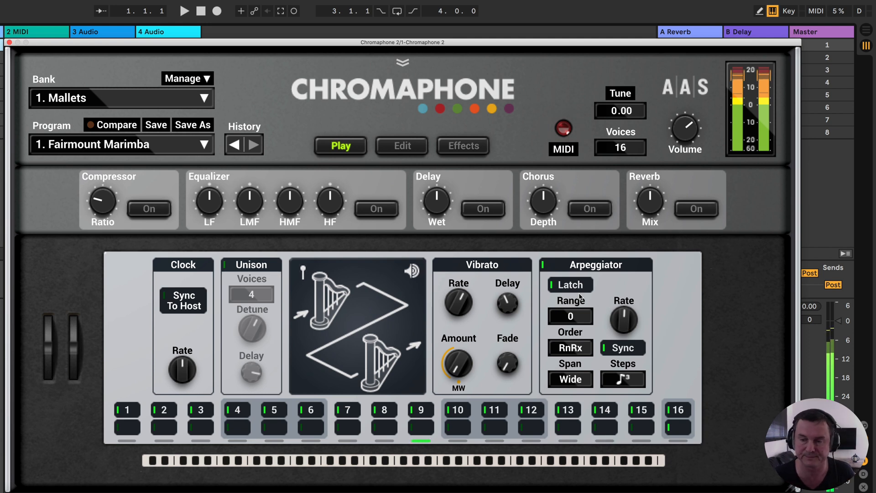
left_click(552, 286)
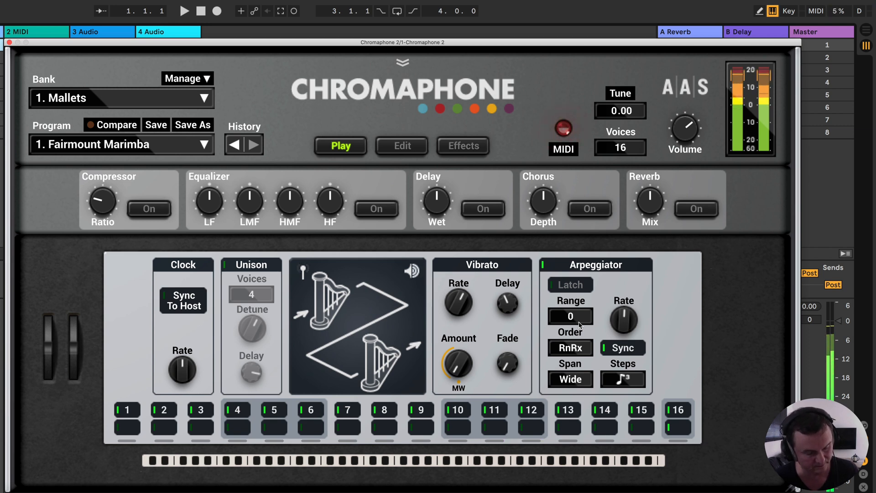
- Audition the Arpeggiator Range values 1, 2, 3 and 4, and return Range to 1
left_click(586, 318)
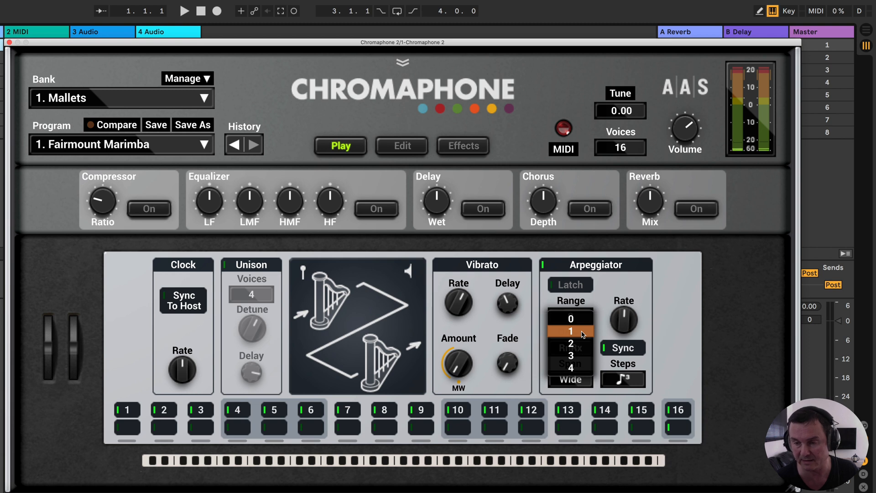
left_click(583, 334)
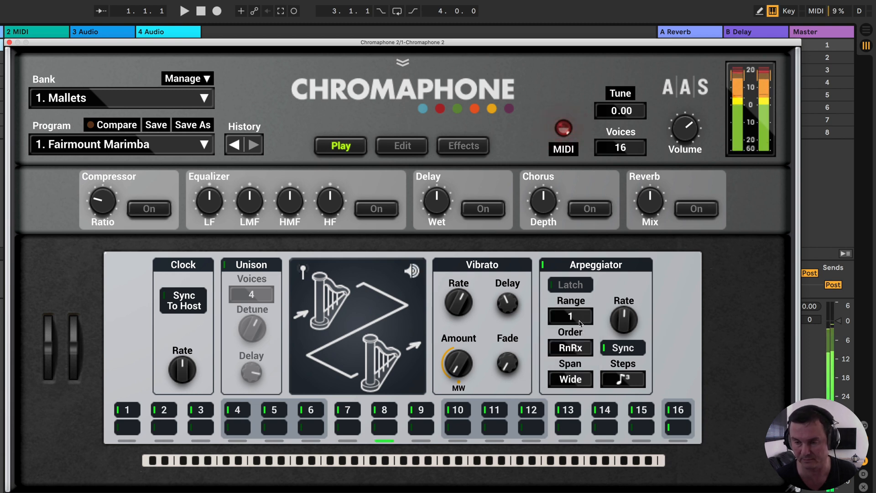
left_click(581, 323)
left_click(578, 332)
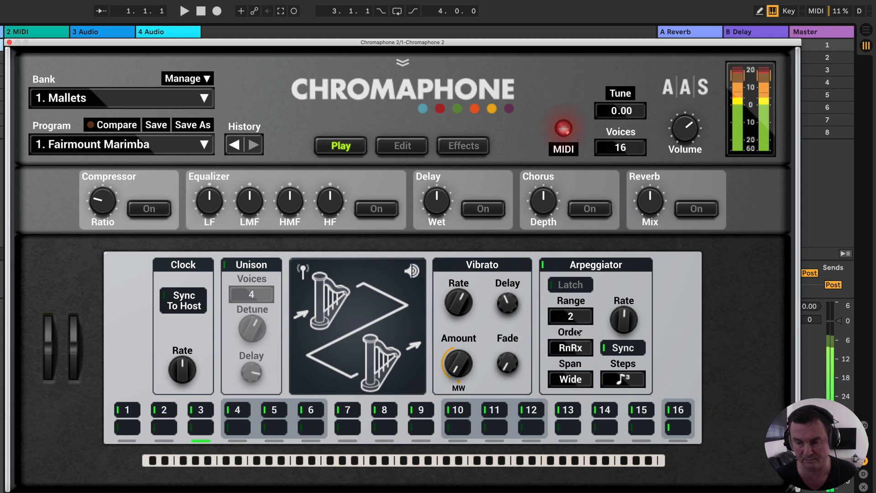
left_click(581, 322)
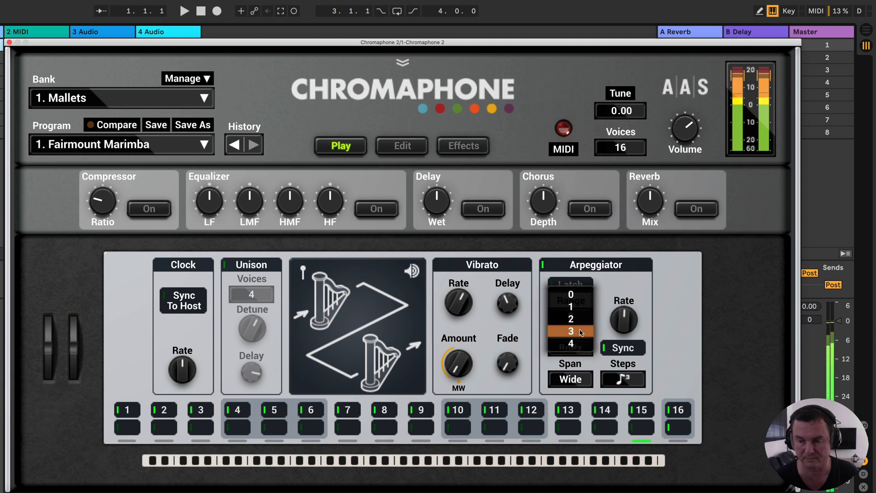
left_click(581, 332)
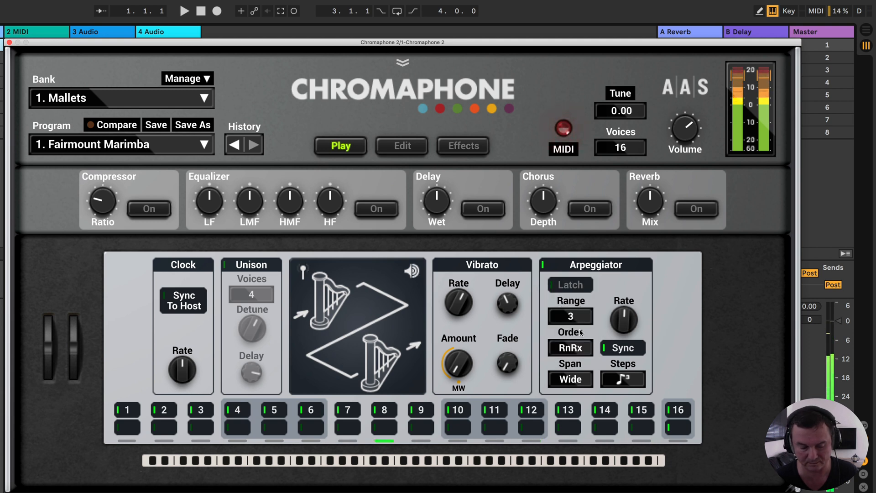
left_click(580, 322)
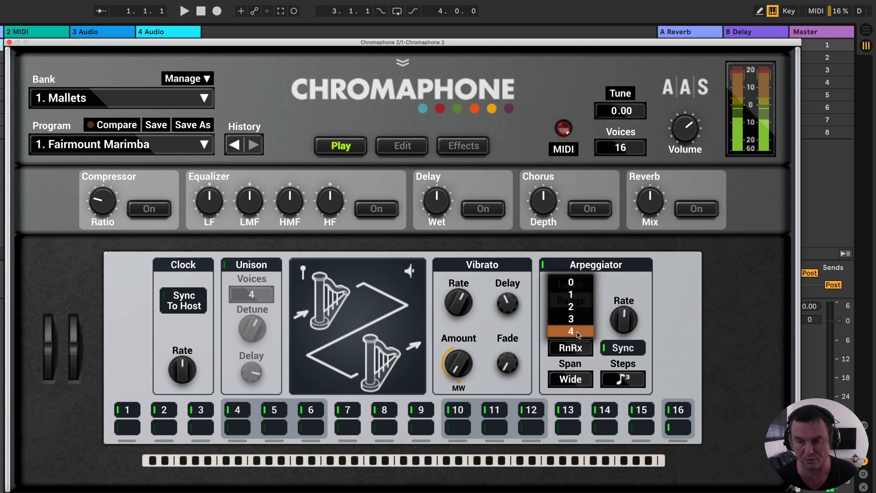
left_click(589, 329)
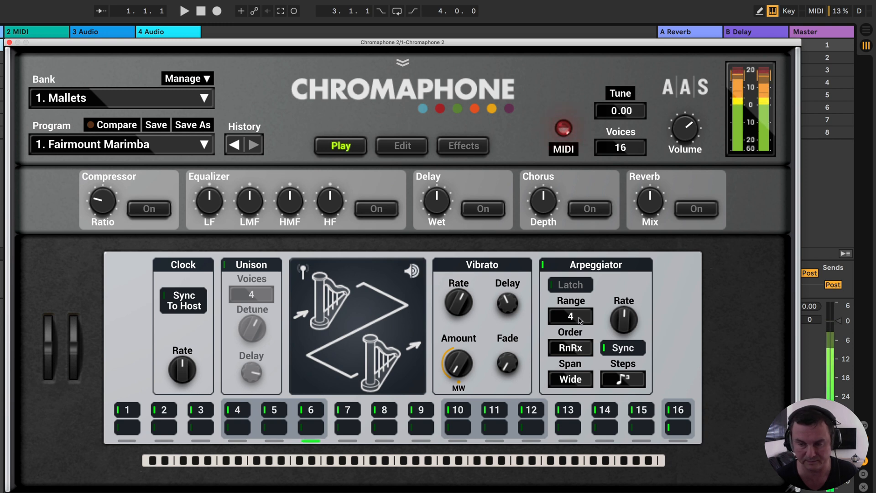
left_click(580, 321)
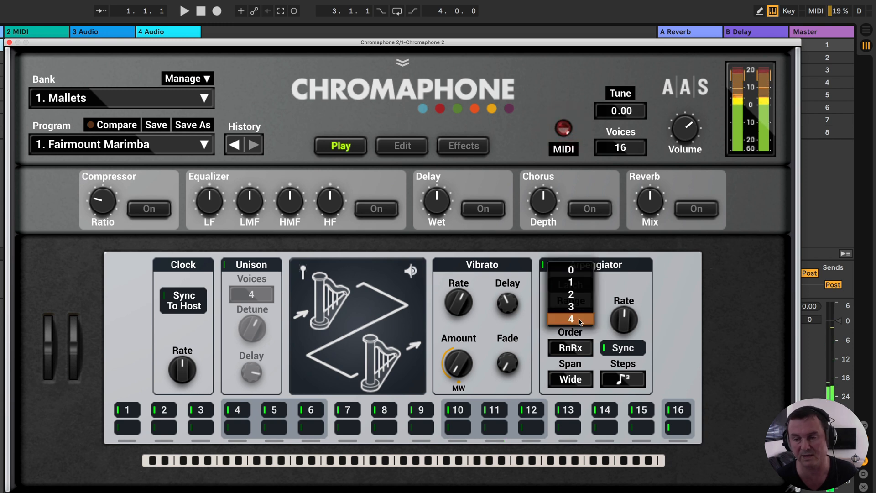
left_click(576, 281)
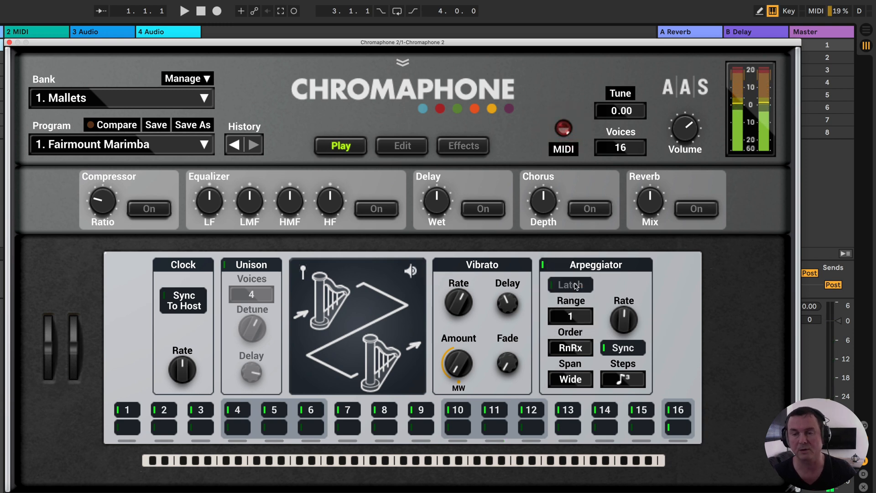
- Audition the Arpeggiator Order modes Fwd, Bwd and RnRx in turn
left_click(583, 350)
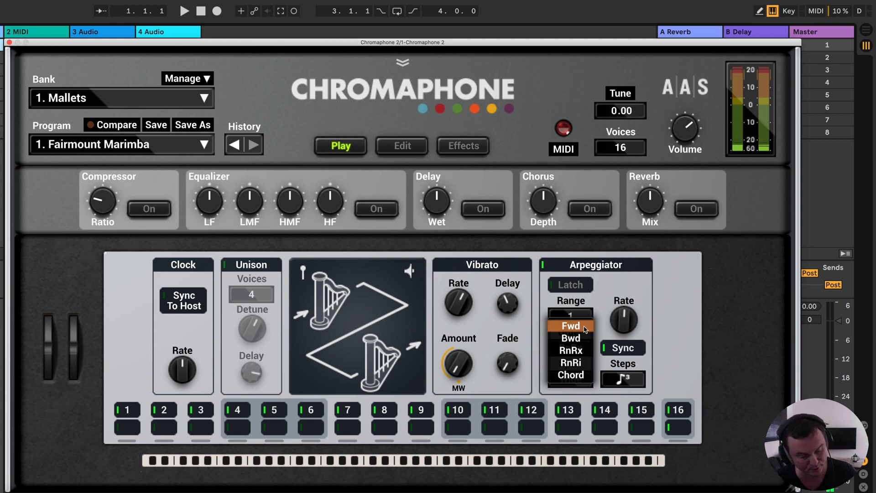
left_click(584, 326)
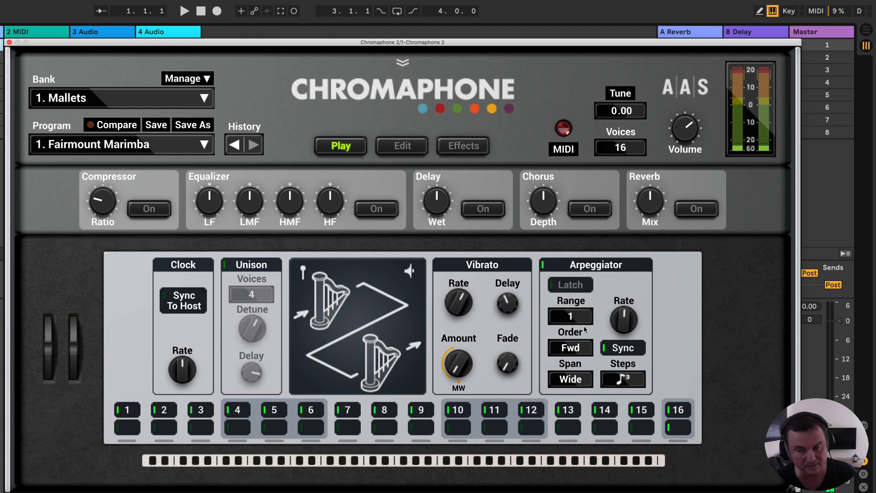
left_click(576, 350)
left_click(571, 362)
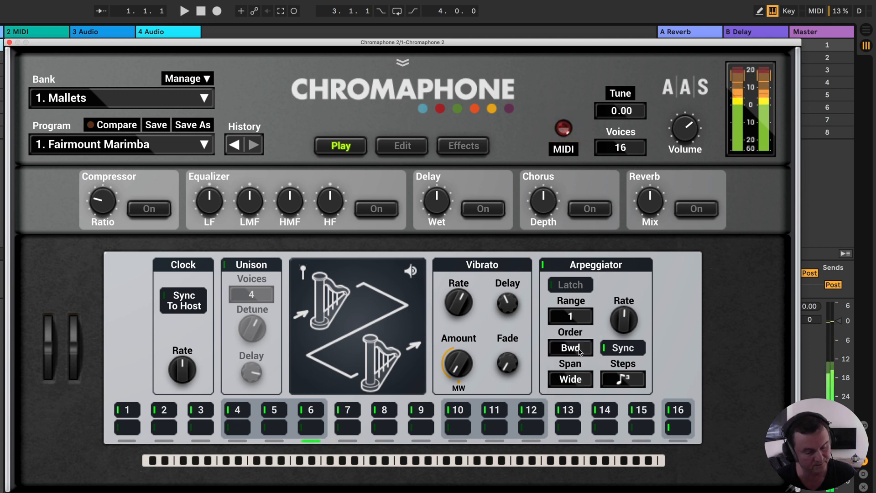
left_click(580, 350)
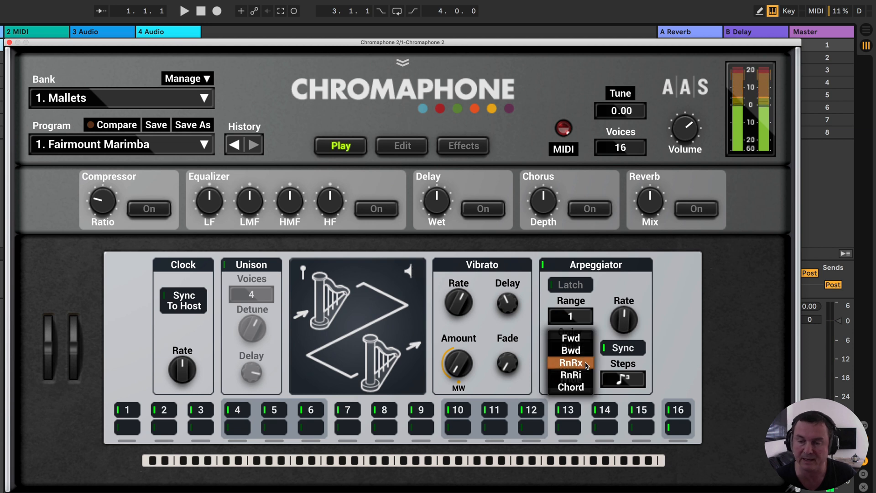
left_click(584, 364)
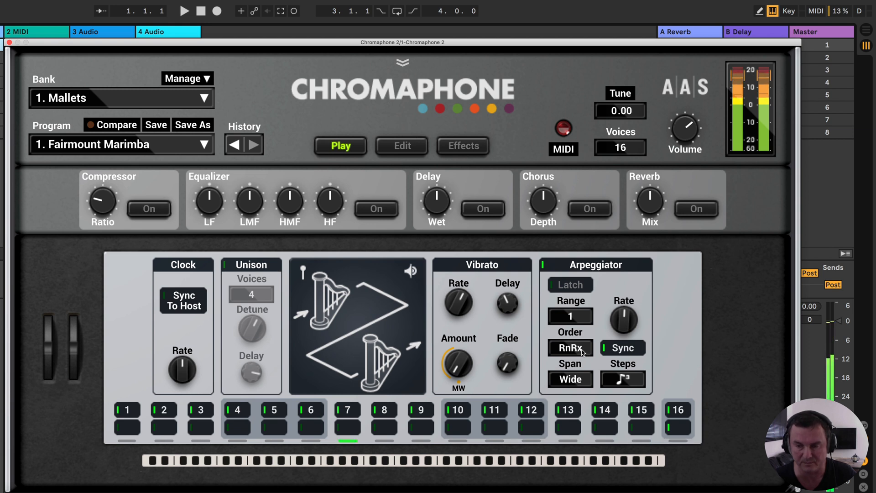
- Audition the Arpeggiator Order modes RnRi and Chord, and set Order to Fwd
left_click(582, 350)
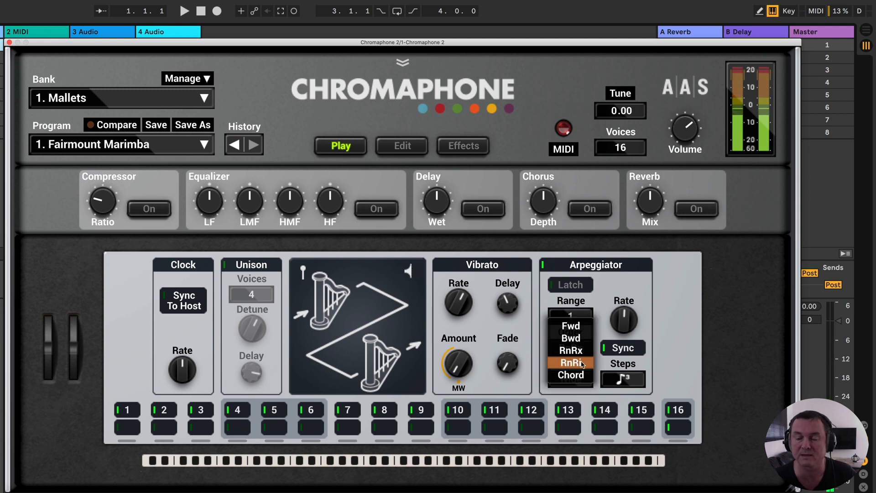
left_click(582, 364)
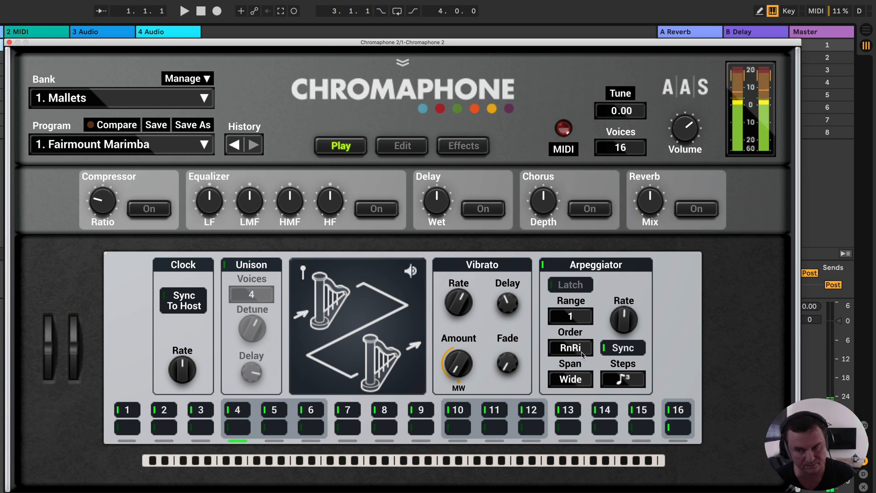
left_click(582, 353)
left_click(586, 363)
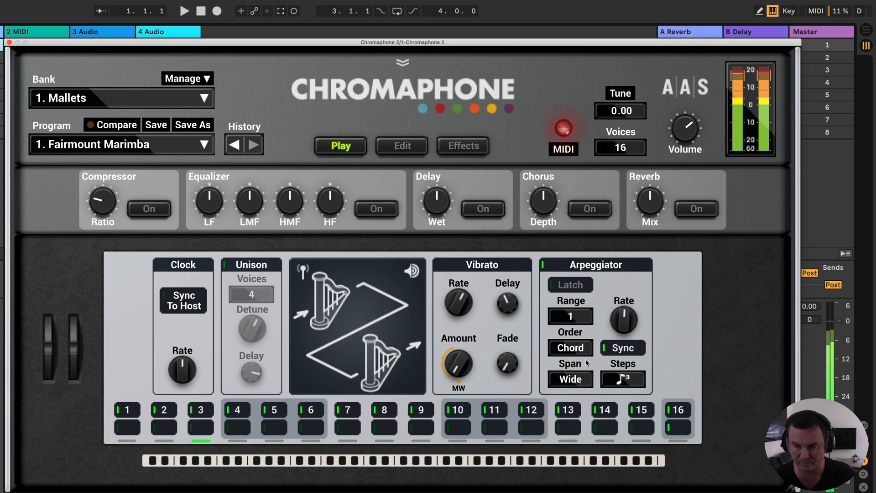
left_click(570, 348)
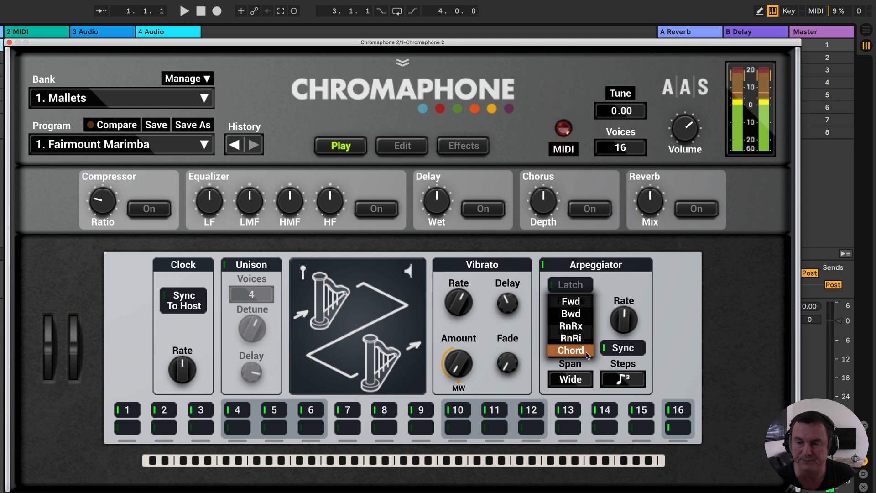
left_click(571, 299)
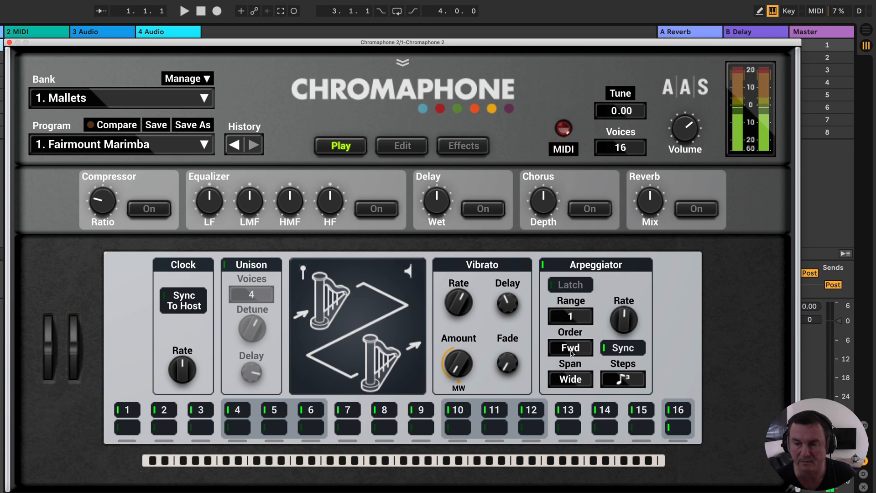
- Audition the Arpeggiator Span settings Low and High, and return Span to Wide
left_click(581, 381)
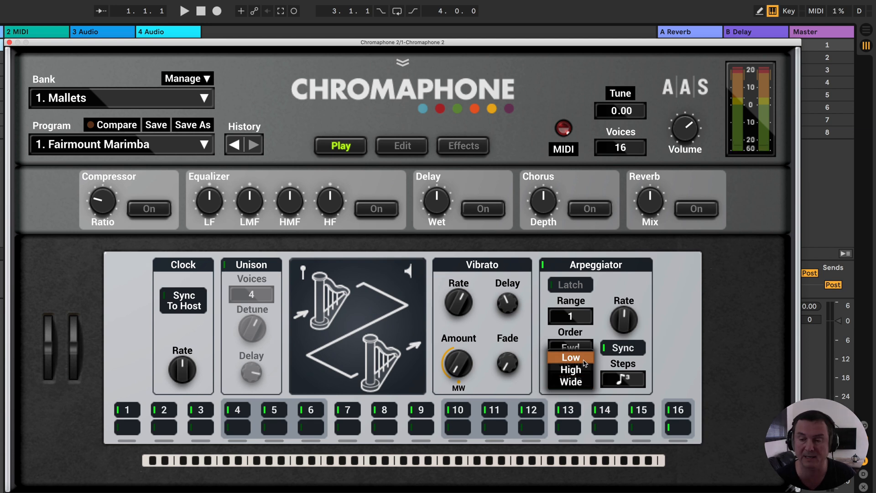
left_click(584, 361)
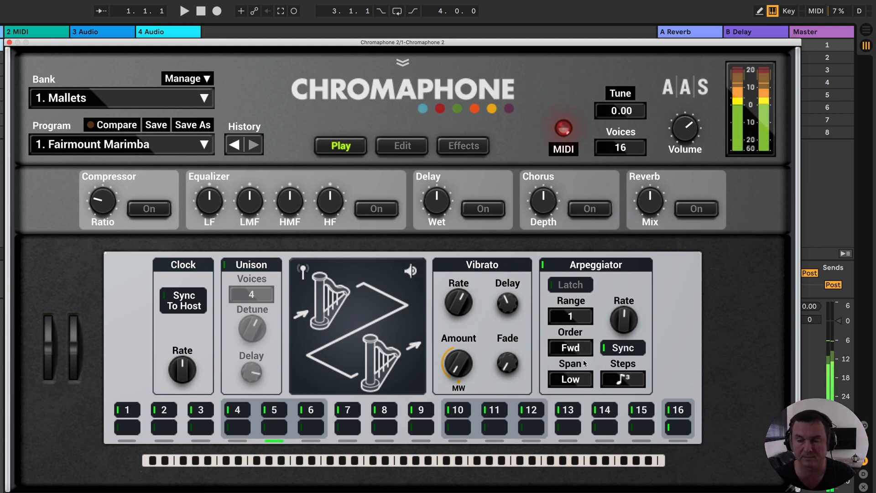
left_click(581, 380)
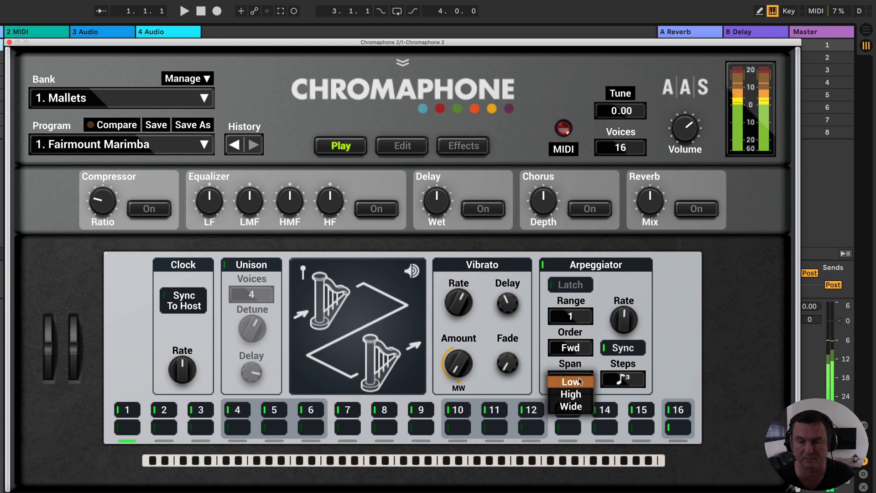
left_click(580, 395)
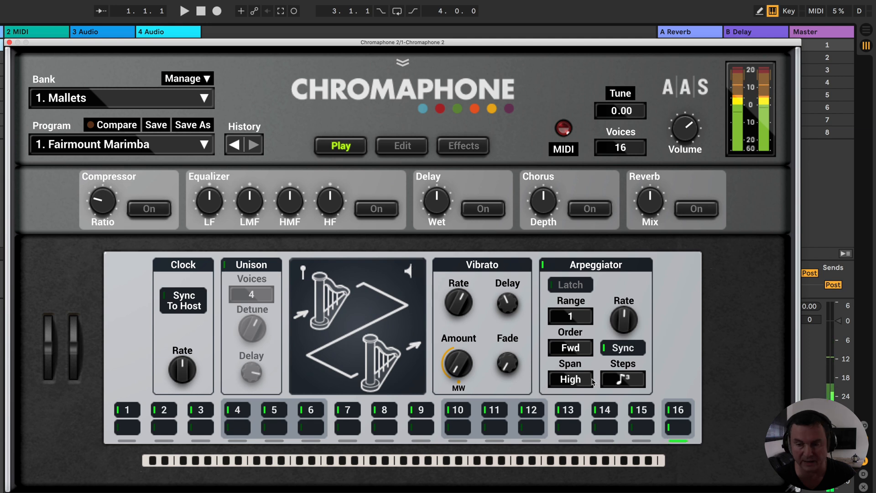
left_click(583, 382)
left_click(581, 395)
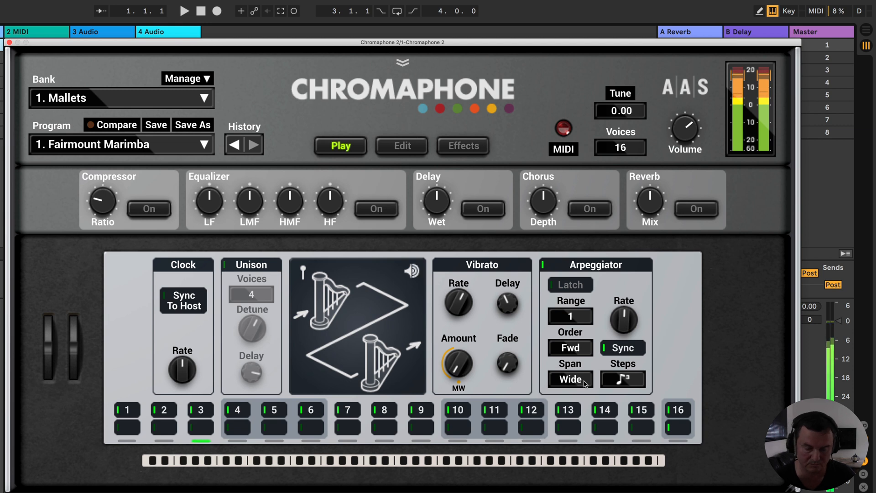
left_click(584, 383)
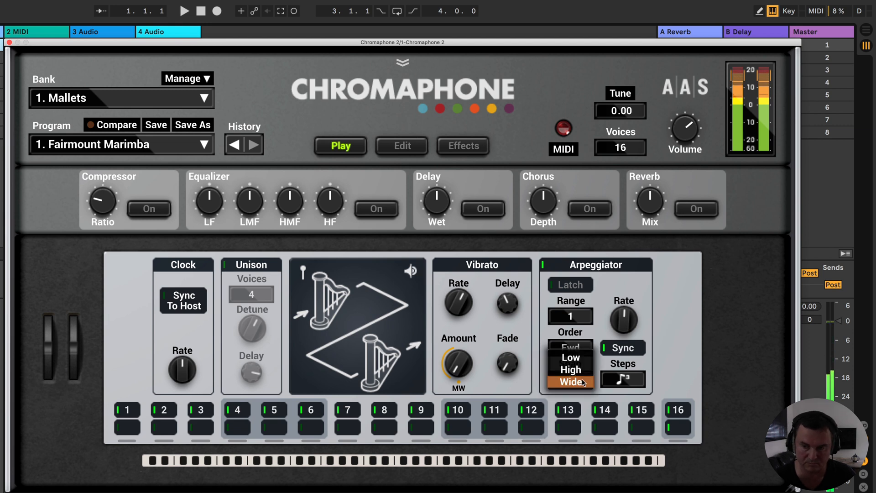
left_click(667, 348)
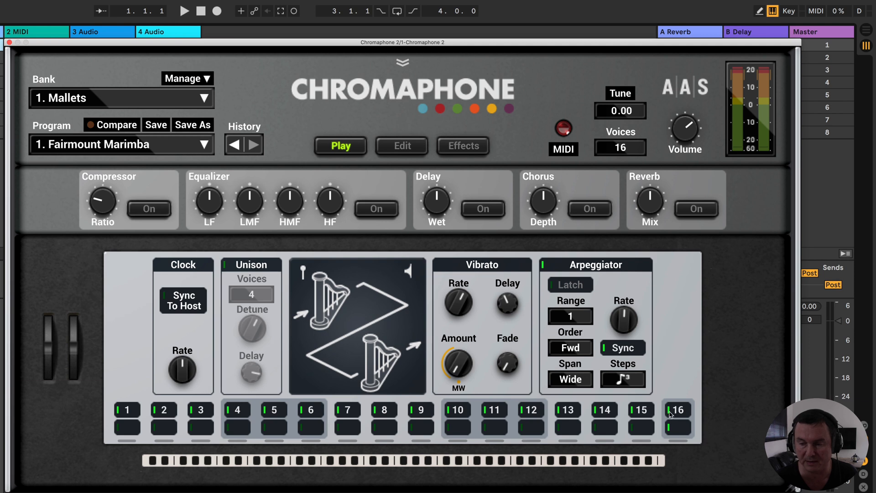
- Switch off steps 2, 4, 5, 8, 10 and 12 in the Arpeggiator's 16-step pattern
left_click(158, 413)
left_click(236, 411)
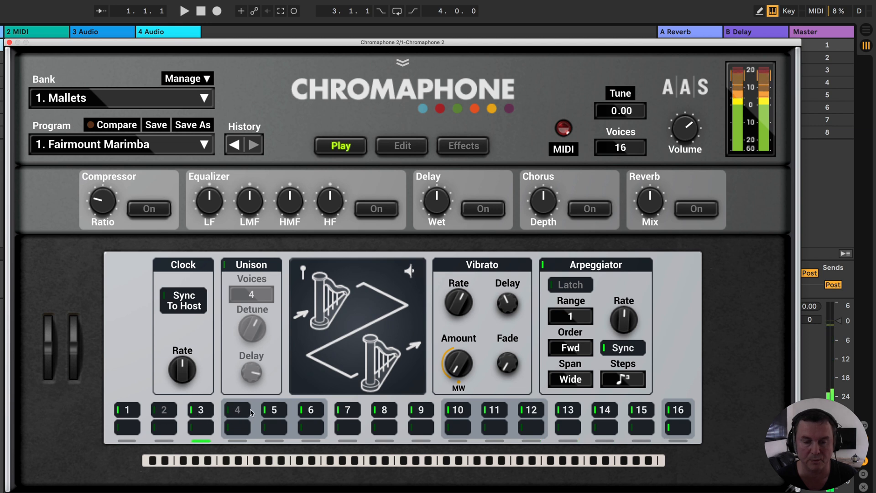
left_click(268, 410)
left_click(385, 411)
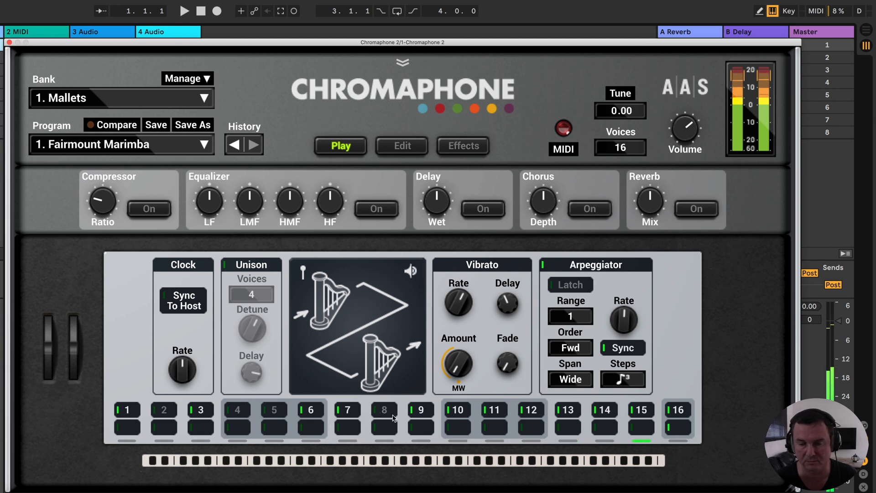
left_click(457, 410)
left_click(532, 411)
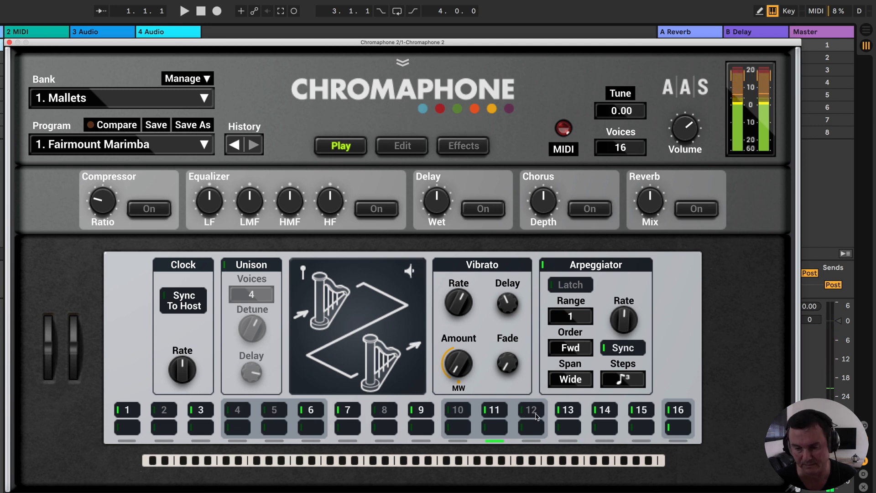
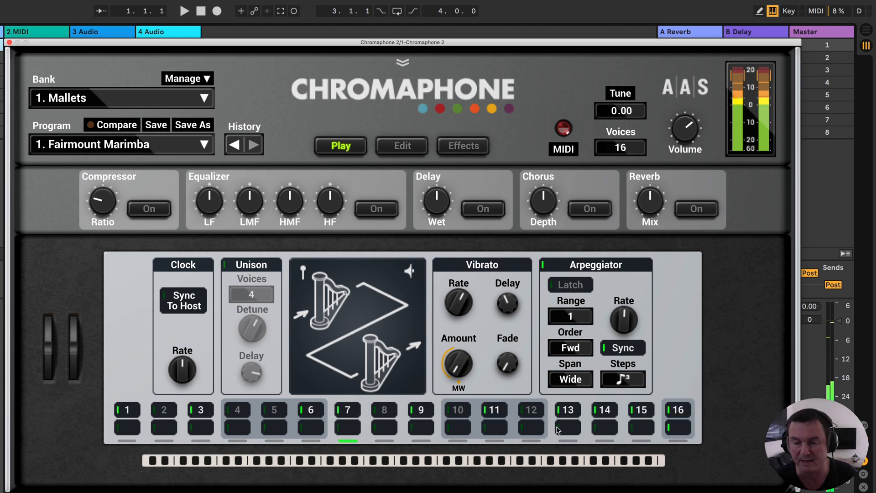
- Set the Arpeggiator pattern's loop end to step 11, to step 10, and finally to step 6
left_click(486, 431)
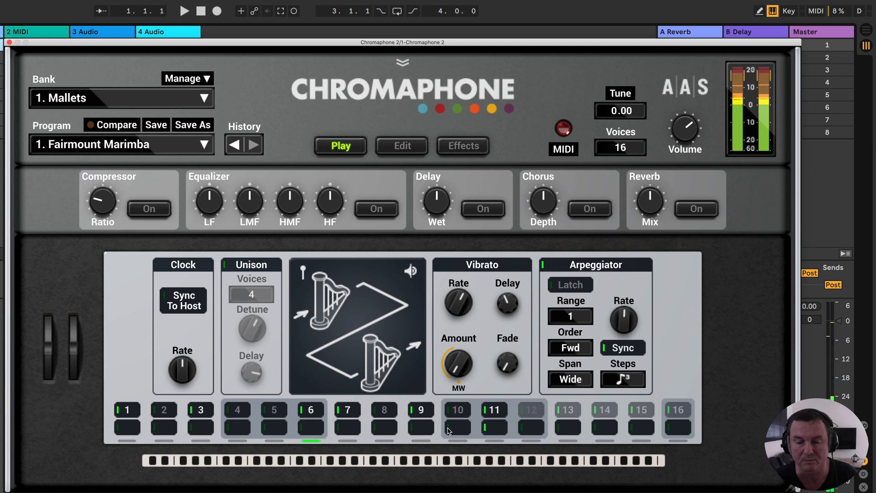
left_click(447, 430)
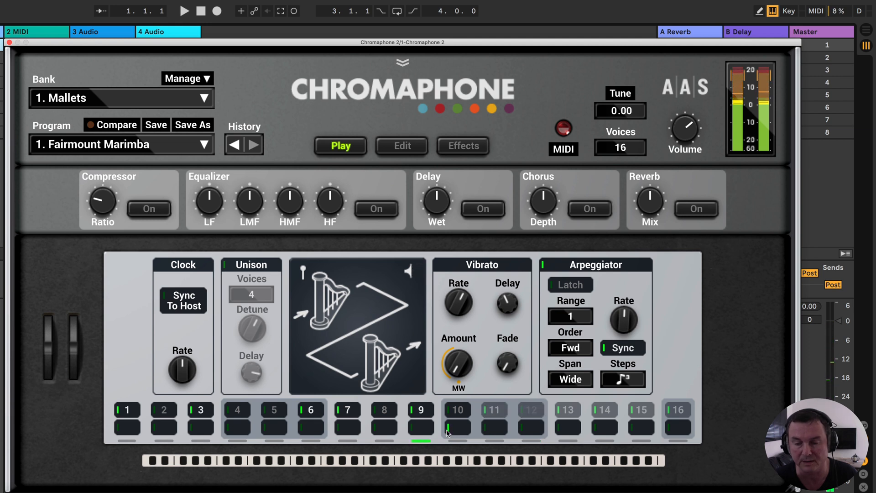
left_click(301, 430)
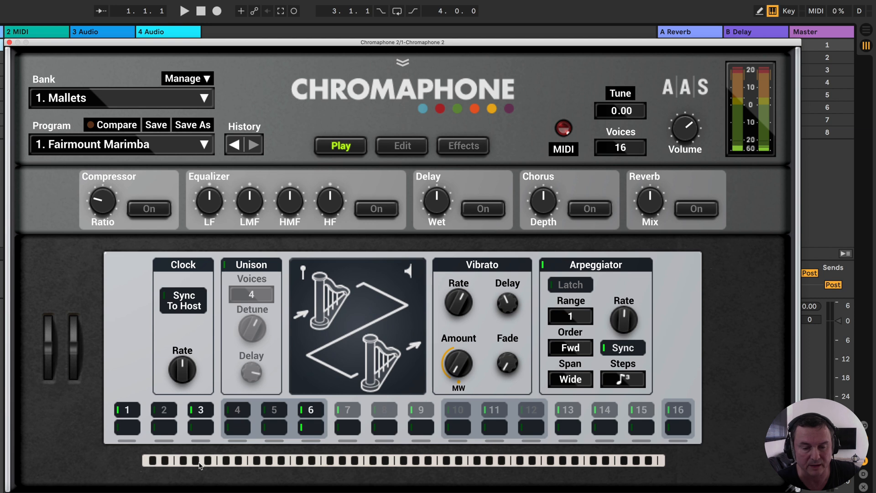
- Audition notes along the virtual keyboard from the low to the high range and partway back down
left_click(224, 463)
left_click(307, 464)
left_click(396, 464)
left_click(484, 464)
left_click(549, 464)
left_click(588, 465)
left_click(583, 465)
mouse_move(582, 465)
left_mouse_down()
mouse_move(316, 465)
mouse_move(491, 466)
left_mouse_up()
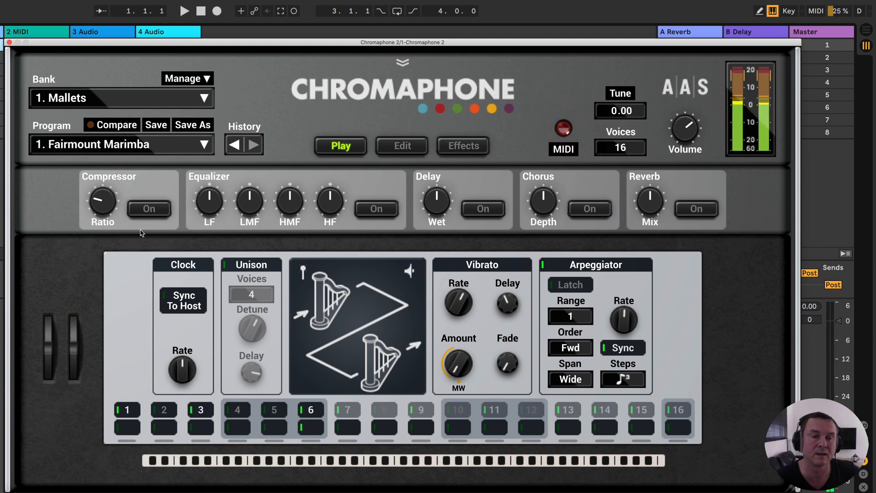
- Browse forward through the Mallets programs past Markemeer Marimba and Airy Marimba, and return to a freshly loaded Fairmount Marimba
left_click(190, 146)
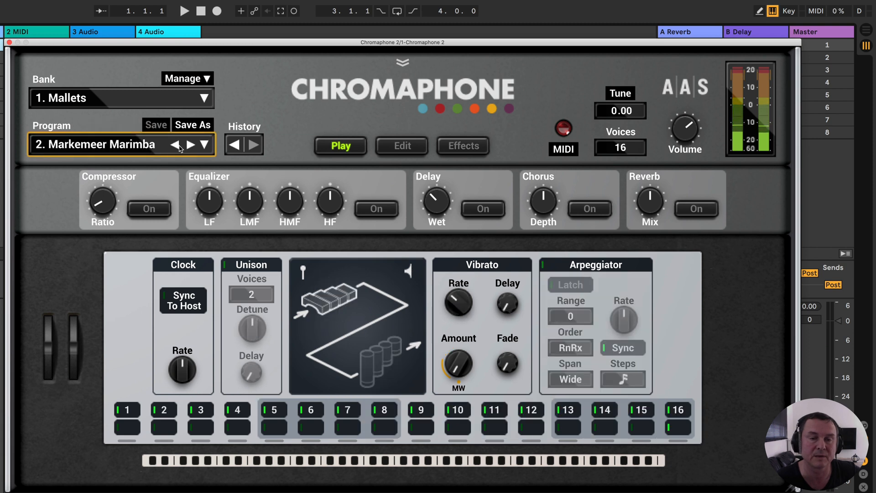
left_click(190, 146)
left_click(182, 146)
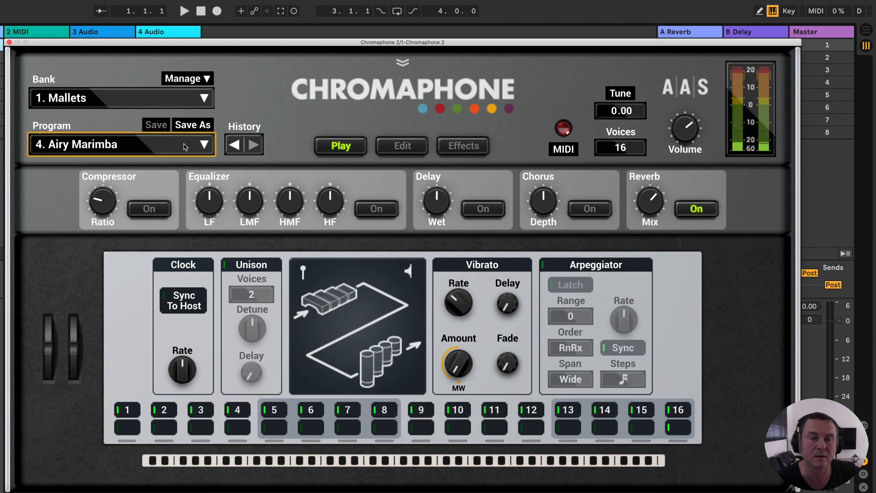
left_click(182, 146)
left_click(183, 146)
left_click(182, 147)
left_click(176, 146)
left_click(176, 146)
left_click(176, 146)
left_click(177, 146)
left_click(175, 145)
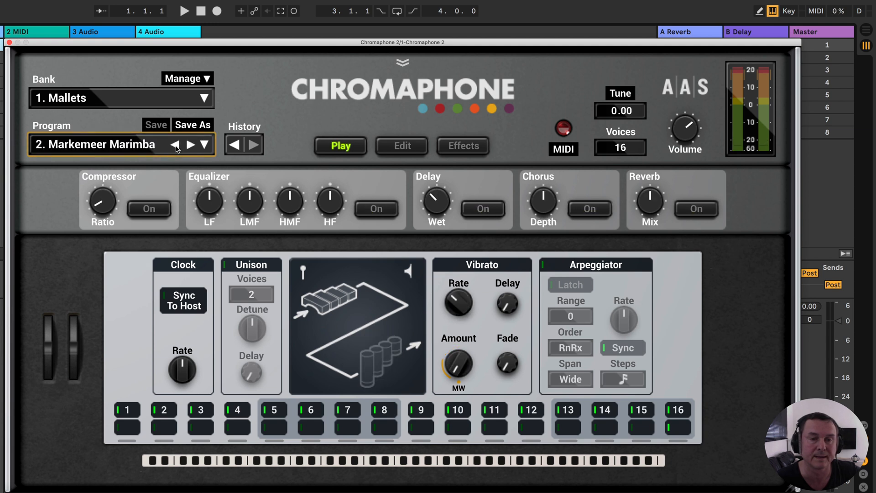
left_click(175, 145)
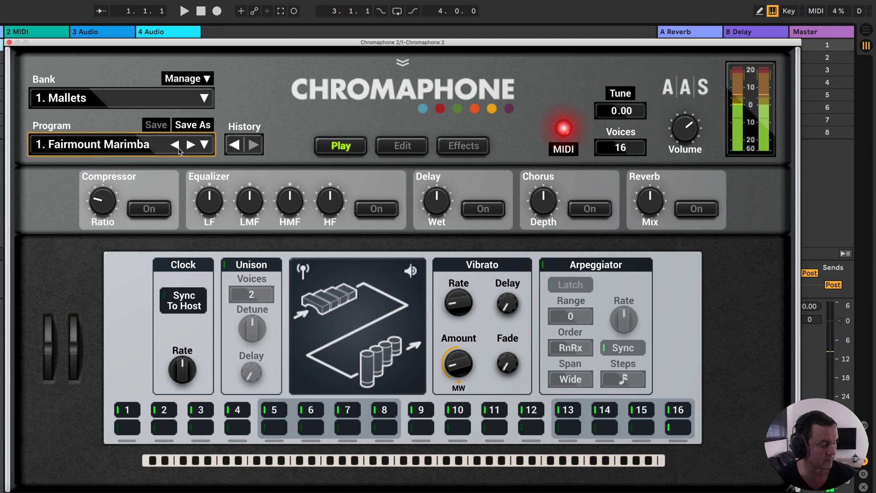
- Look in on the Edit page, open the Effects page and switch on the Equalizer
left_click(402, 146)
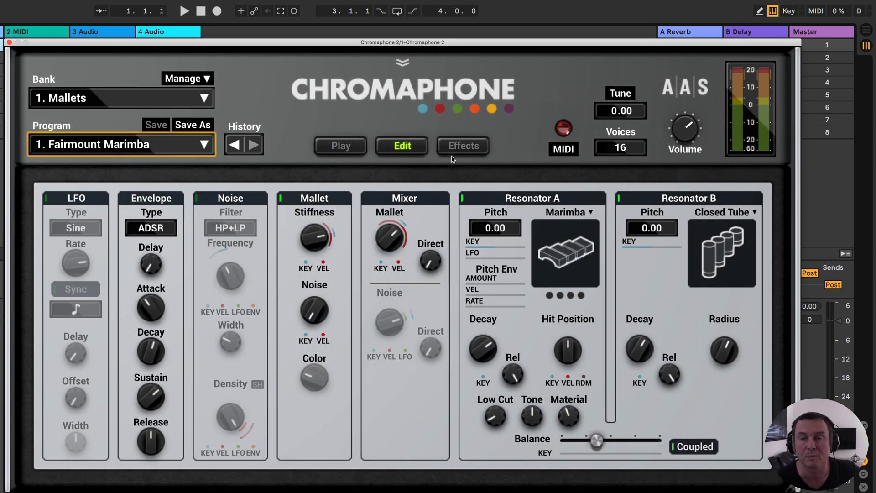
left_click(467, 146)
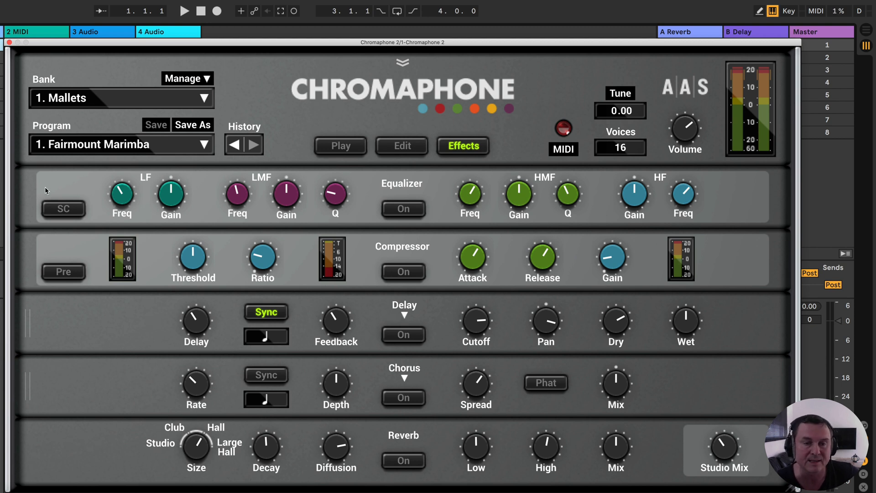
left_click(404, 210)
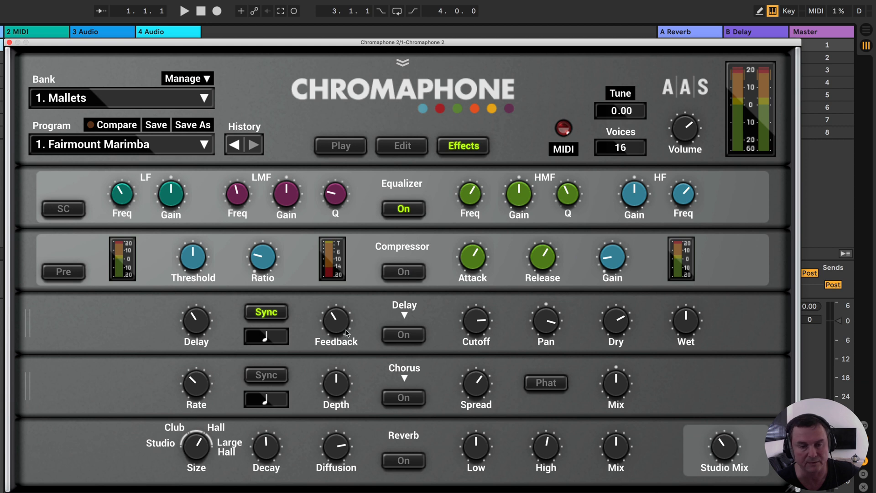
- Try to move the Delay module, swap it for Distortion, toggle Distortion on and off, and restore Delay
mouse_move(30, 329)
left_mouse_down()
mouse_move(28, 388)
mouse_move(30, 321)
left_mouse_up()
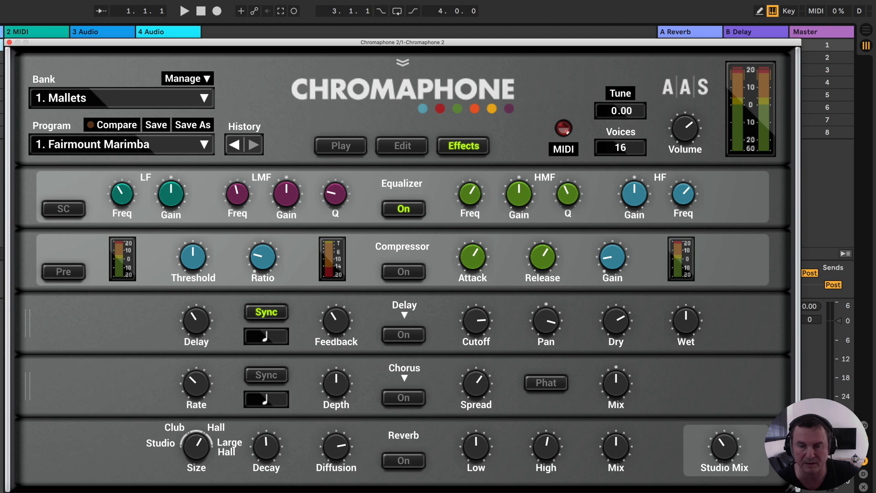
left_click(402, 317)
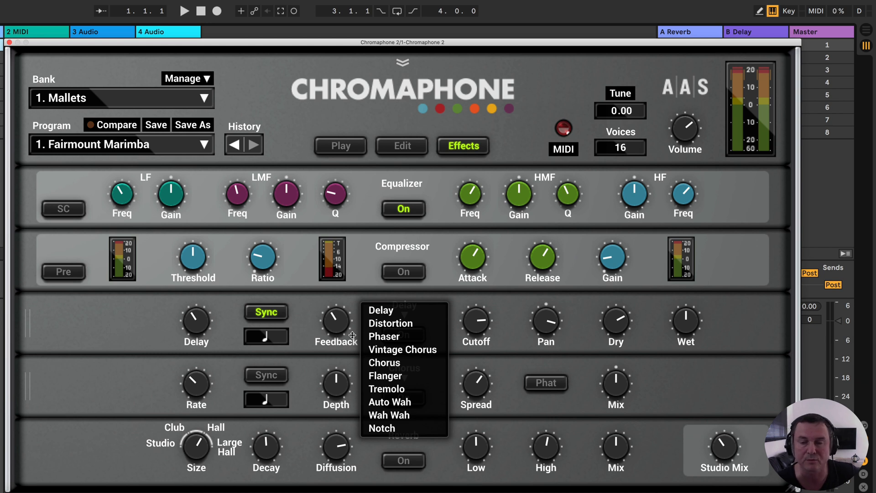
left_click(388, 325)
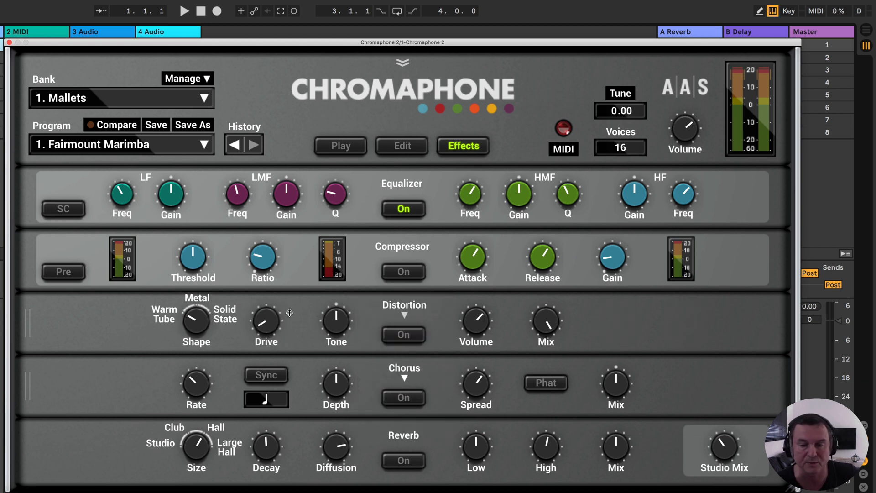
left_click(399, 335)
left_click(413, 336)
left_click(405, 314)
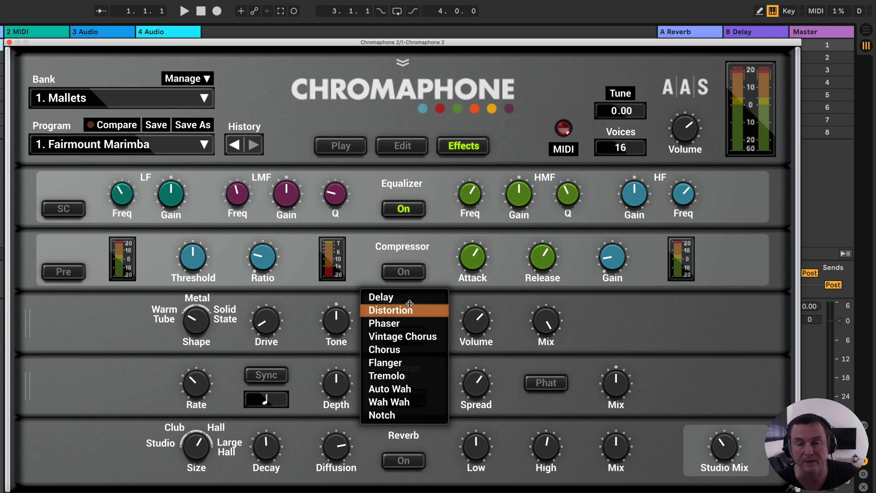
left_click(409, 299)
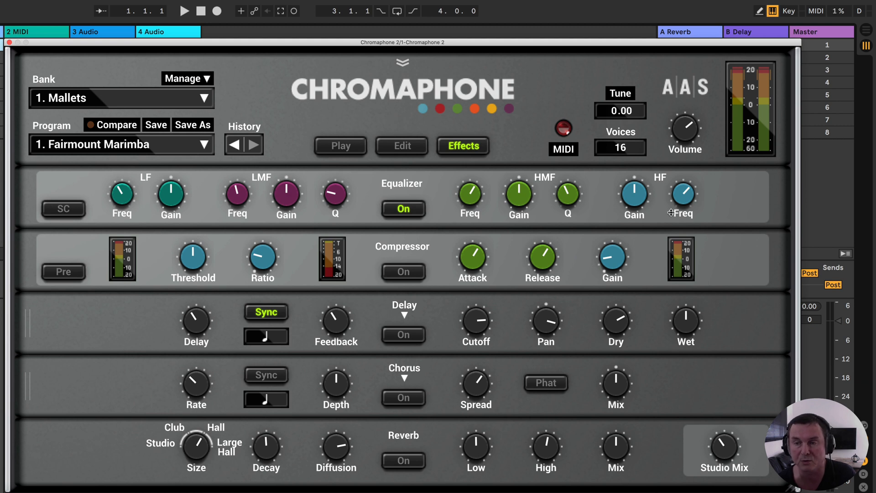
- Switch the Equalizer's SC option on and back off
left_click(69, 210)
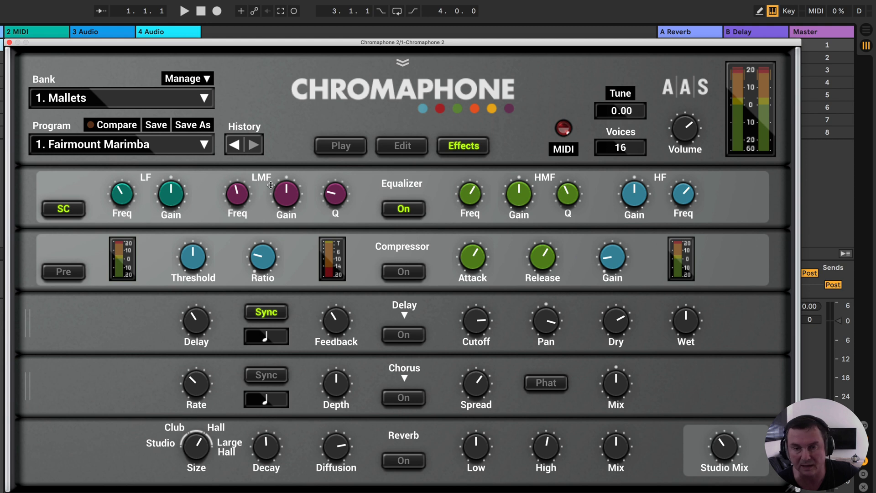
left_click(72, 215)
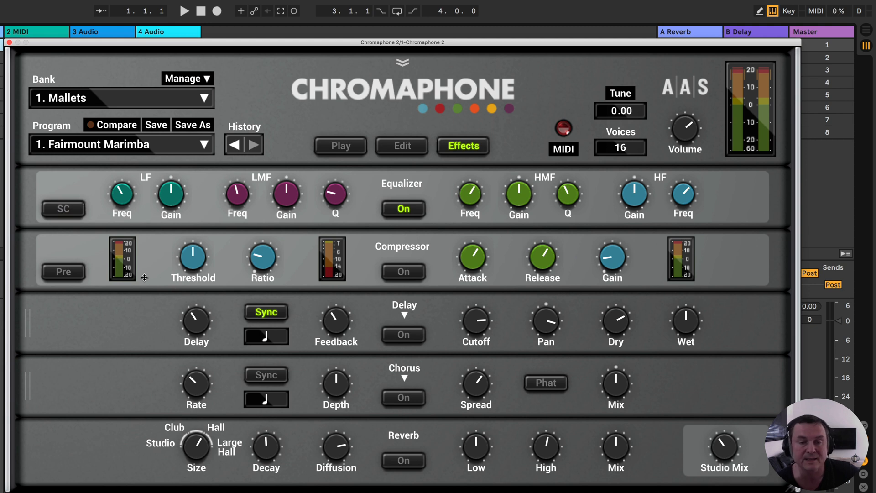
- Switch on the Compressor and toggle its Pre option, leaving Pre off
left_click(403, 274)
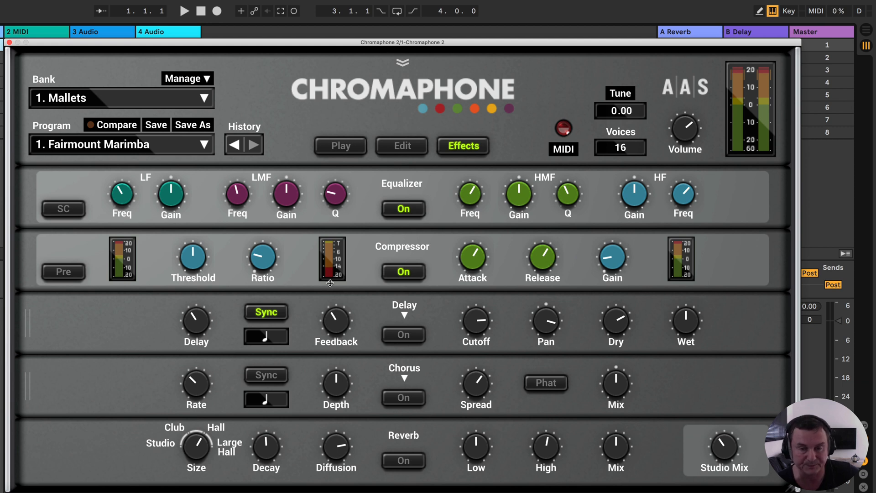
left_click(69, 275)
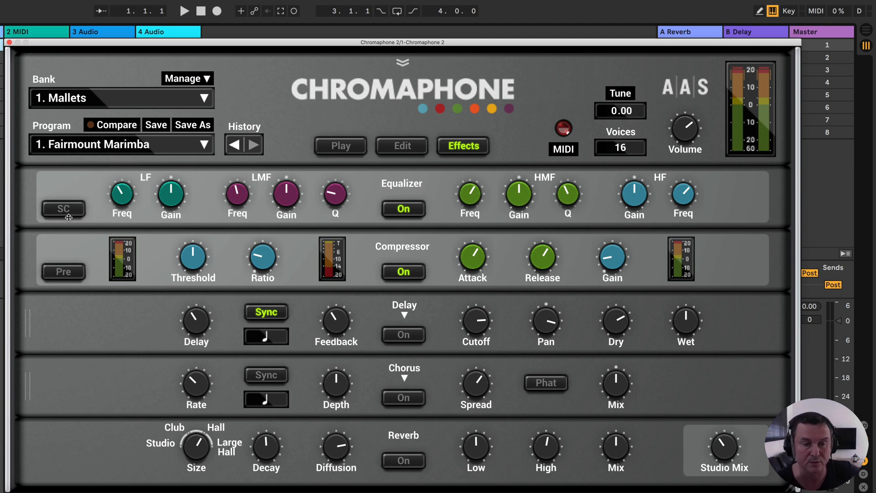
left_click(63, 273)
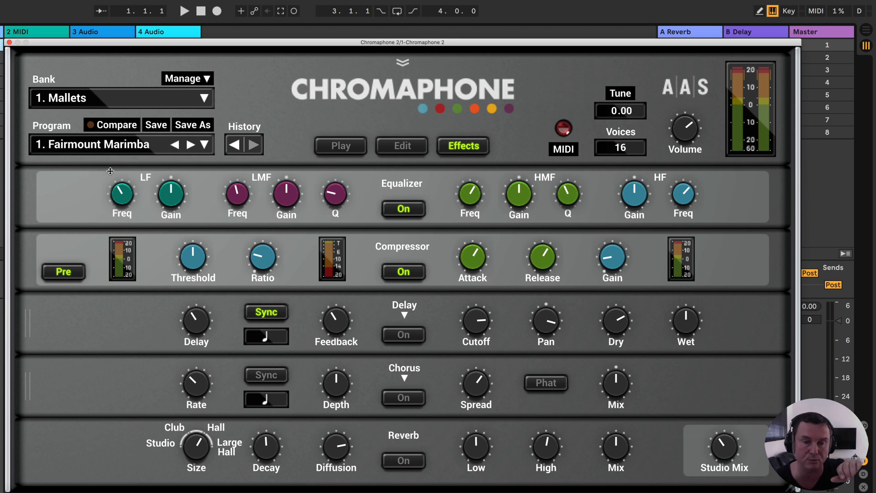
left_click(69, 274)
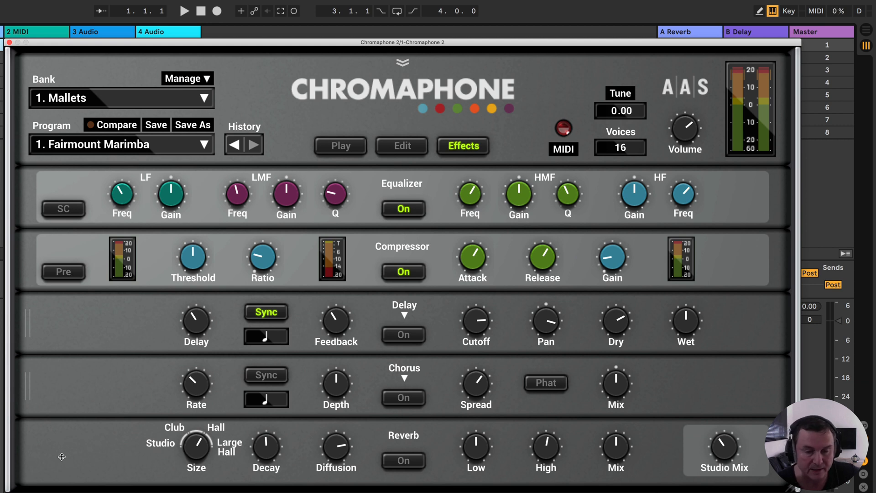
- Switch on the Reverb and raise its Studio Mix level
left_click(404, 461)
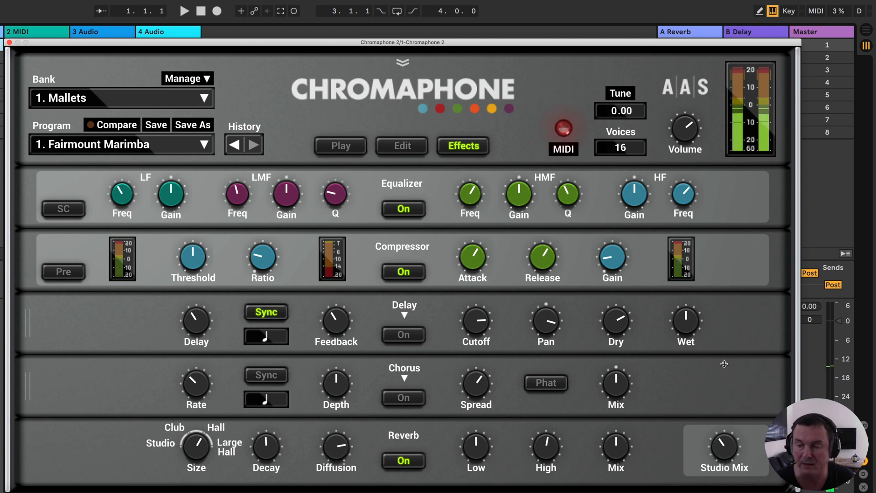
left_click_drag(725, 446, 725, 431)
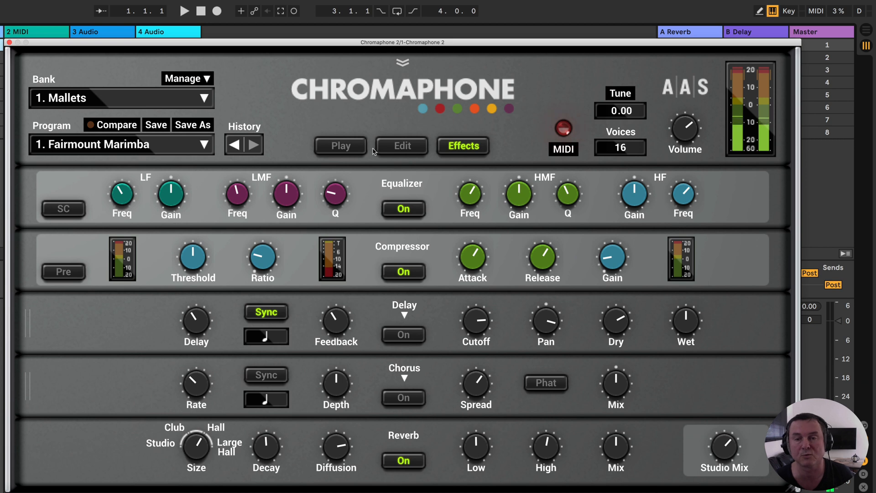